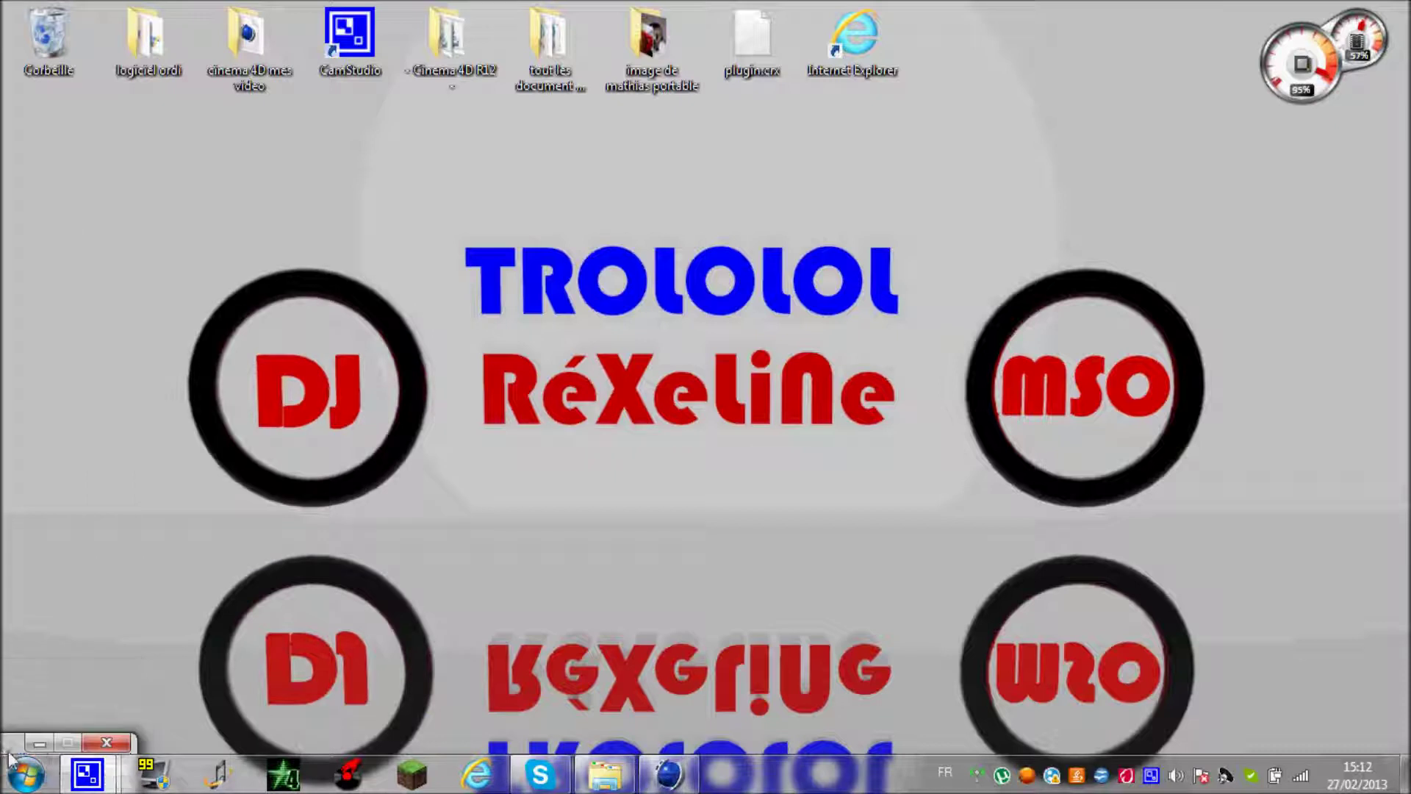
pyautogui.moveTo(654, 768)
pyautogui.moveTo(1255, 184); pyautogui.dragTo(102, 540)
pyautogui.moveTo(145, 335); pyautogui.dragTo(1316, 490)
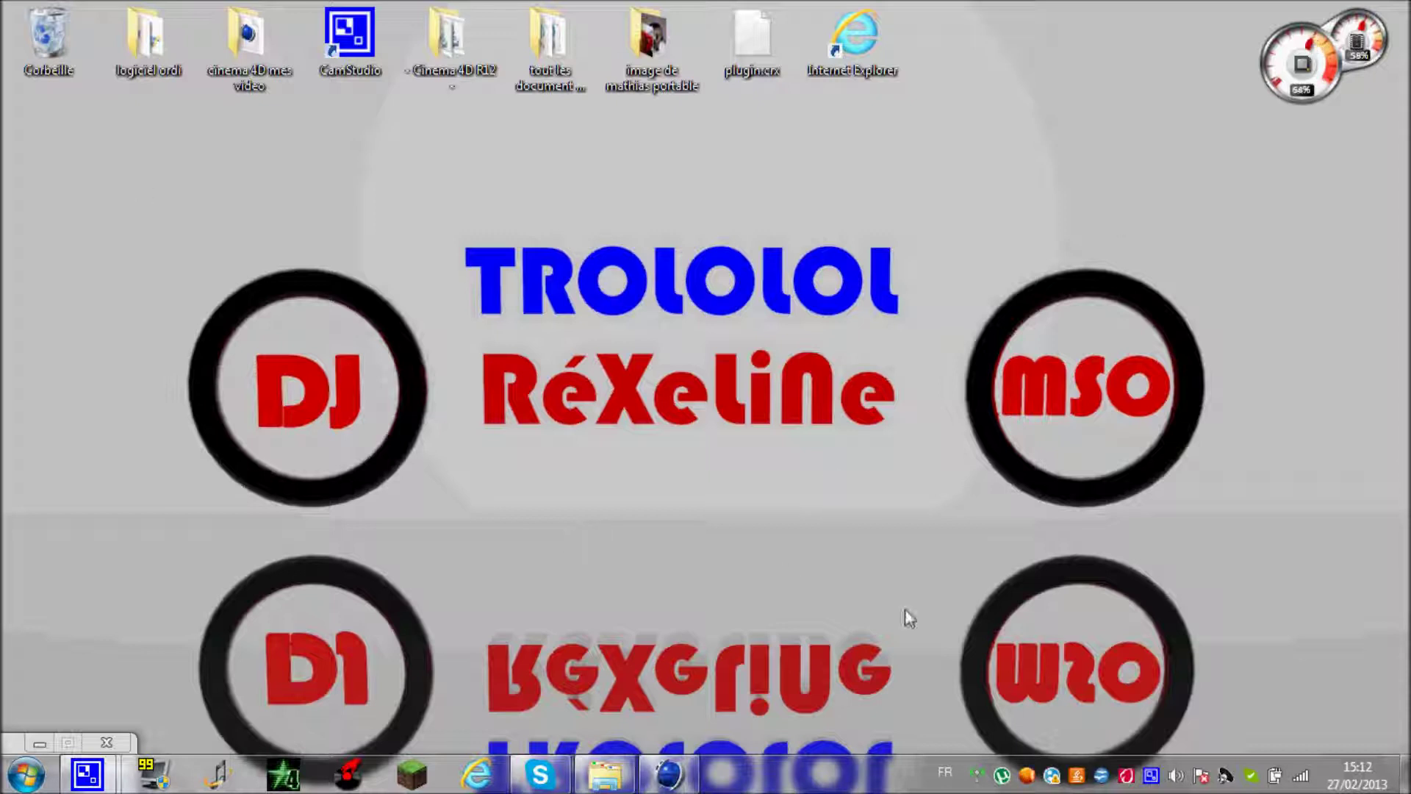
# Switch to CINEMA 4D and add a MoGraph text object (Mo Texte) that reads "TuTo"
pyautogui.click(691, 774)
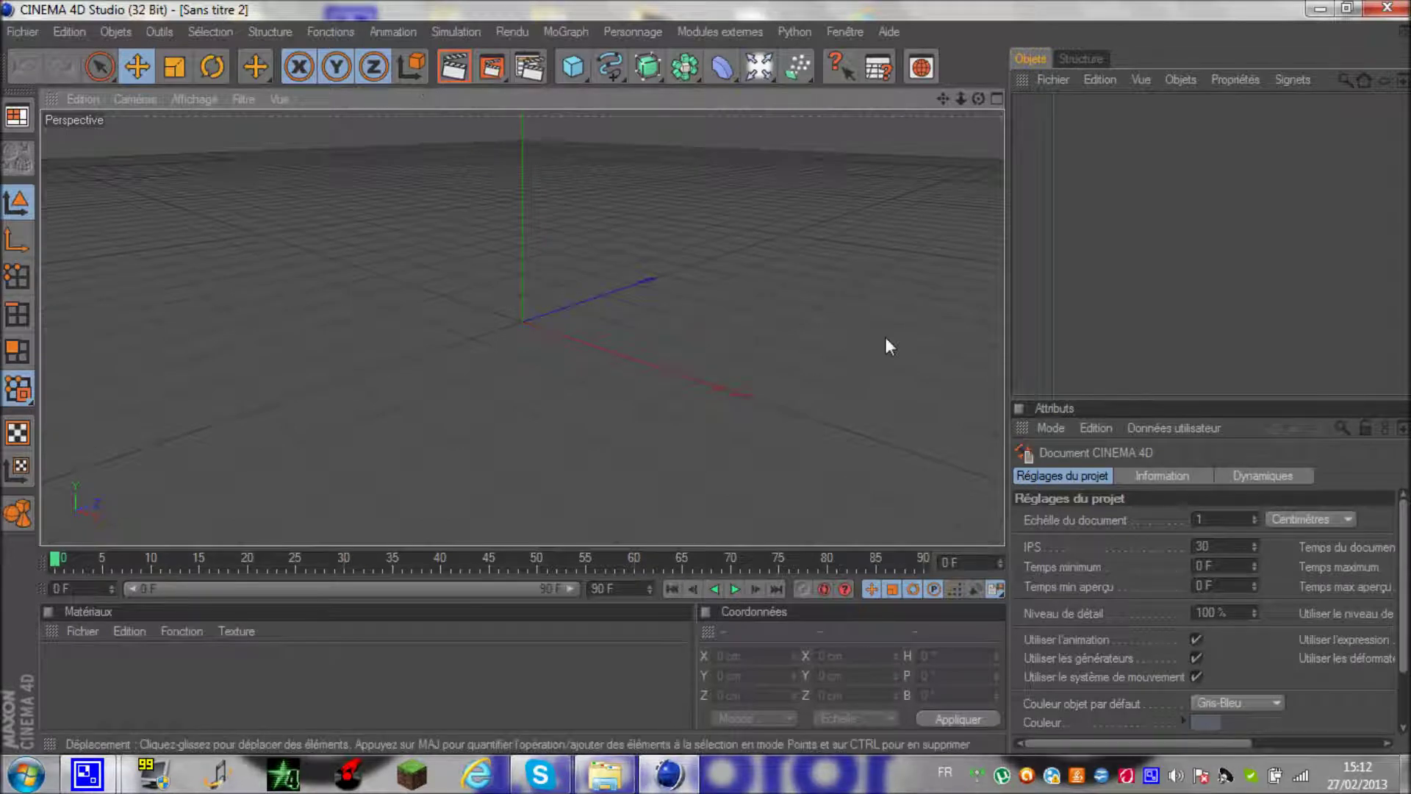
pyautogui.click(567, 30)
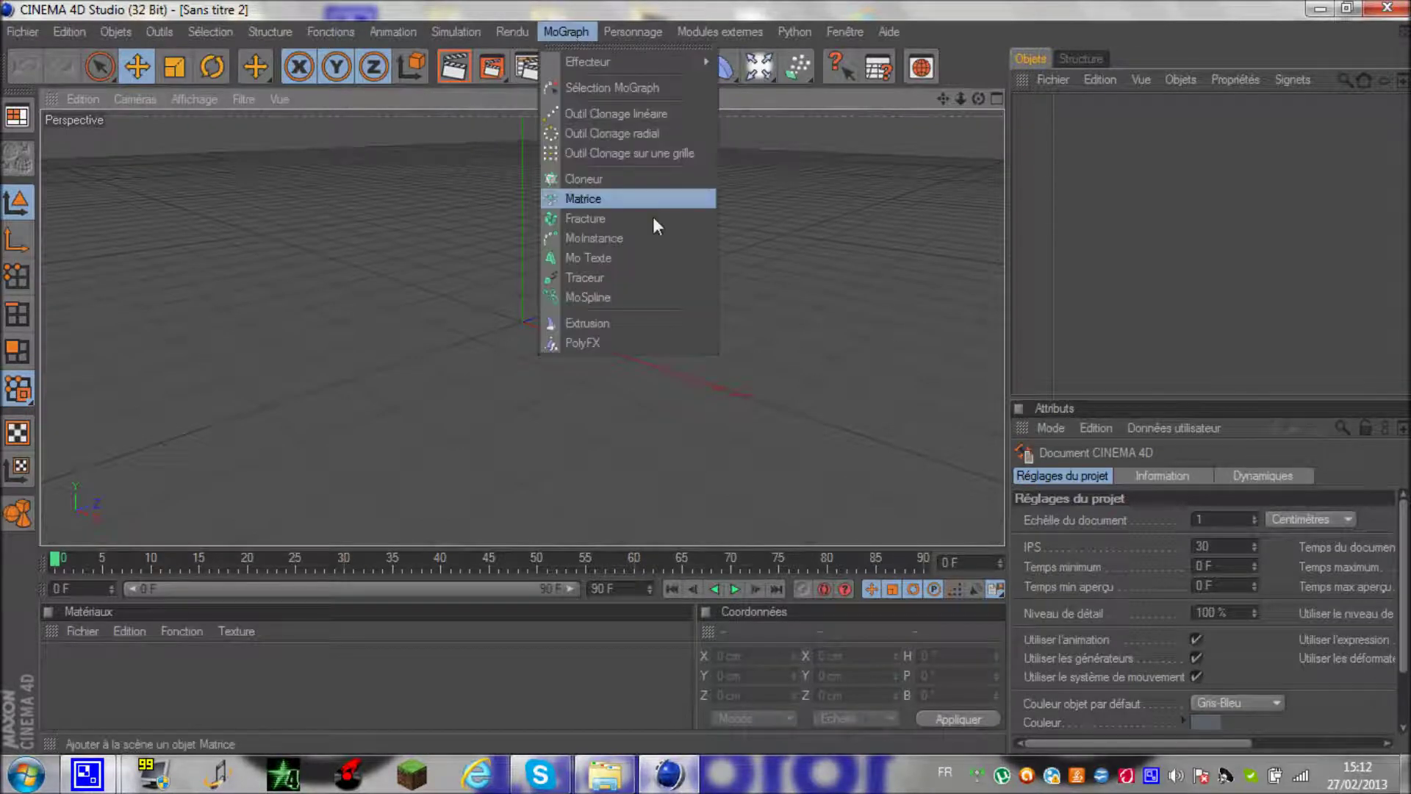
pyautogui.click(657, 262)
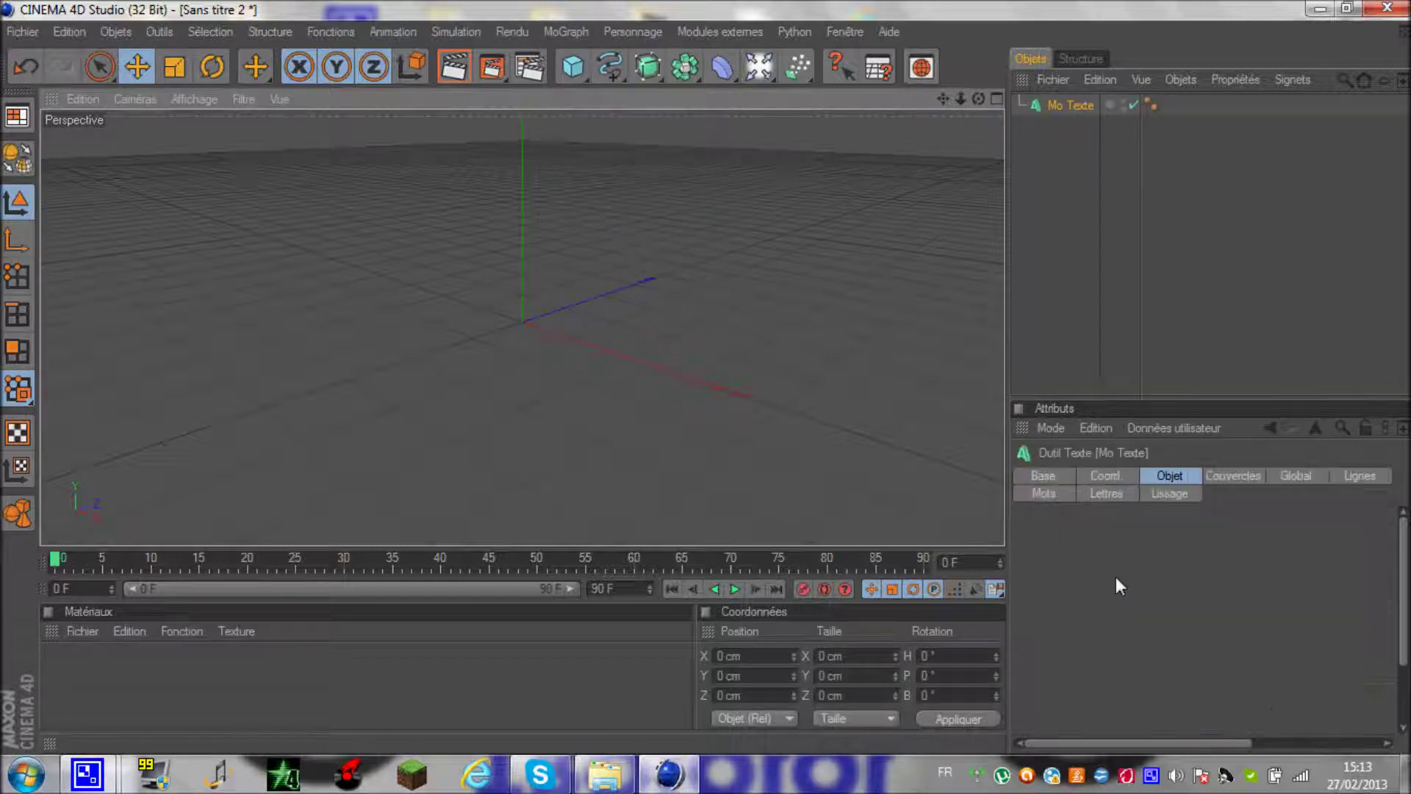
pyautogui.doubleClick(1112, 594)
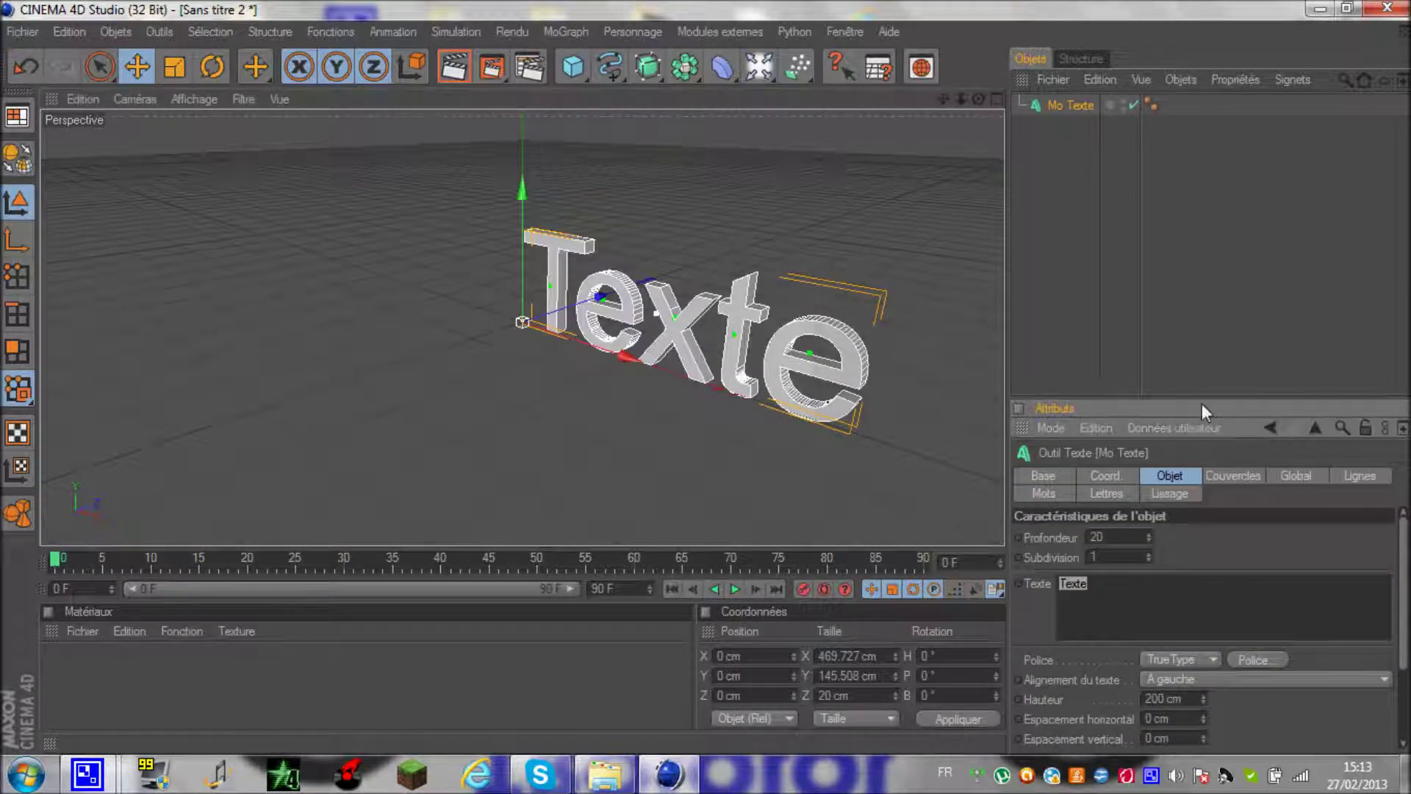
pyautogui.press('BackSpace')
pyautogui.write('TuTp')
# Set the text object's font to Gill Sans in the Condensé Extra-gras style
pyautogui.click(1264, 660)
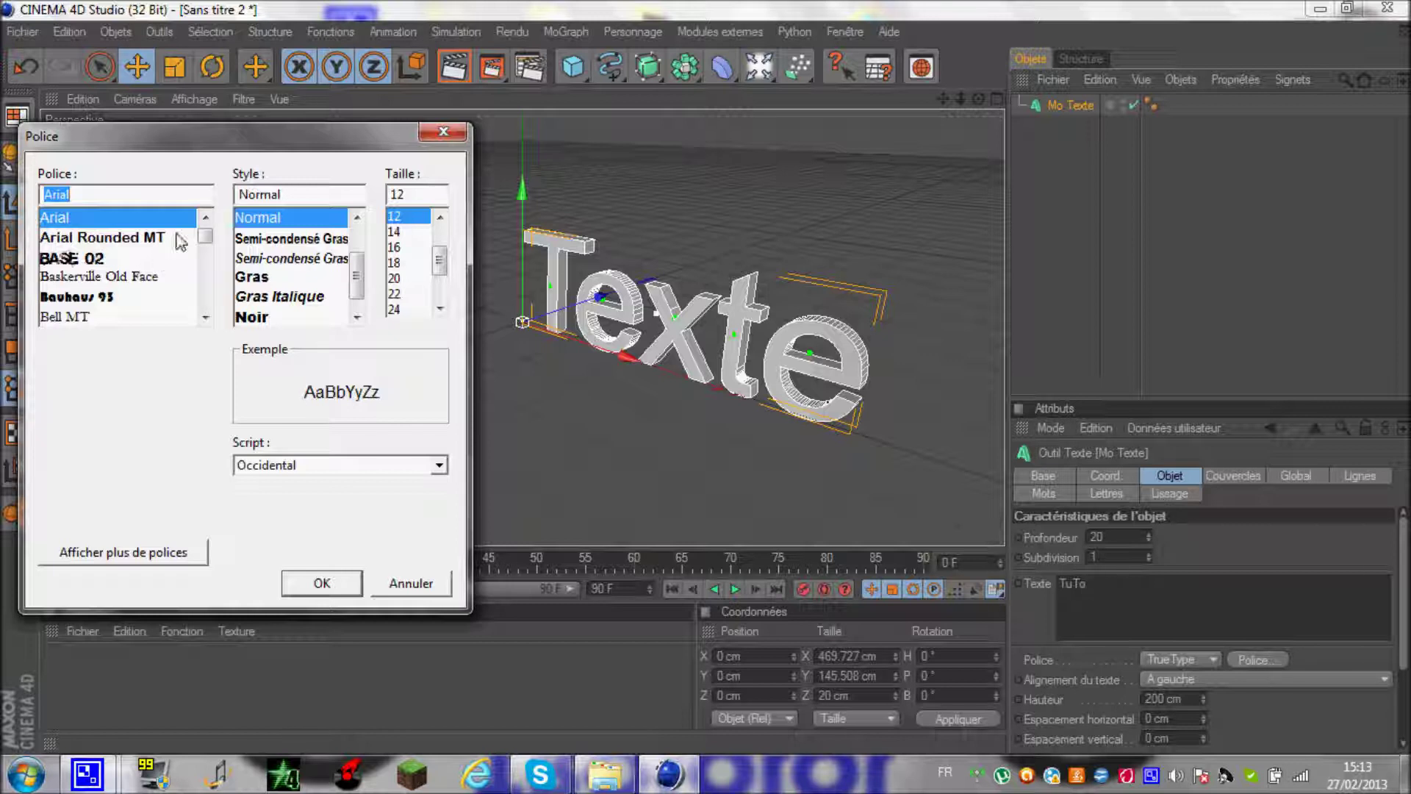
pyautogui.scroll(-1, 206, 235)
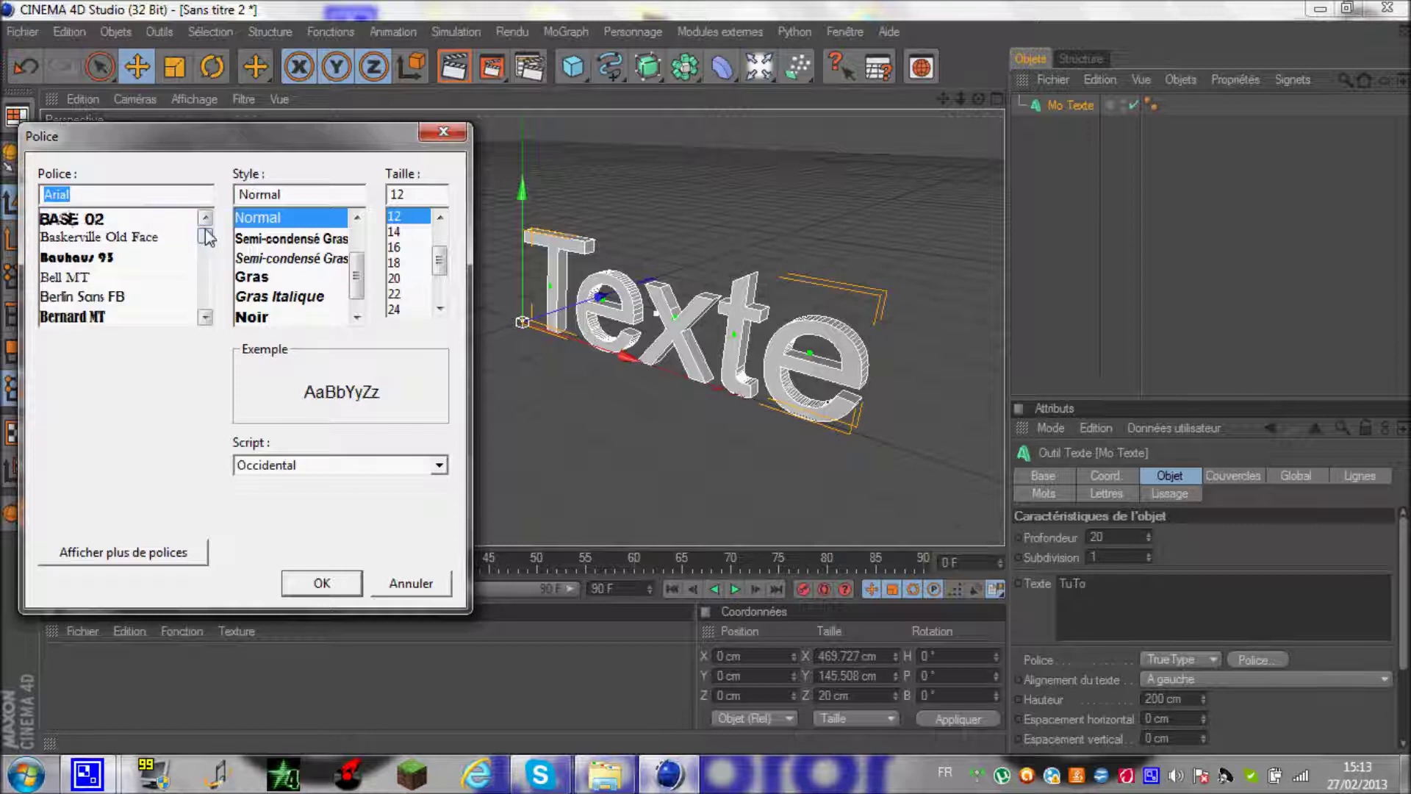
pyautogui.scroll(-1, 110, 236)
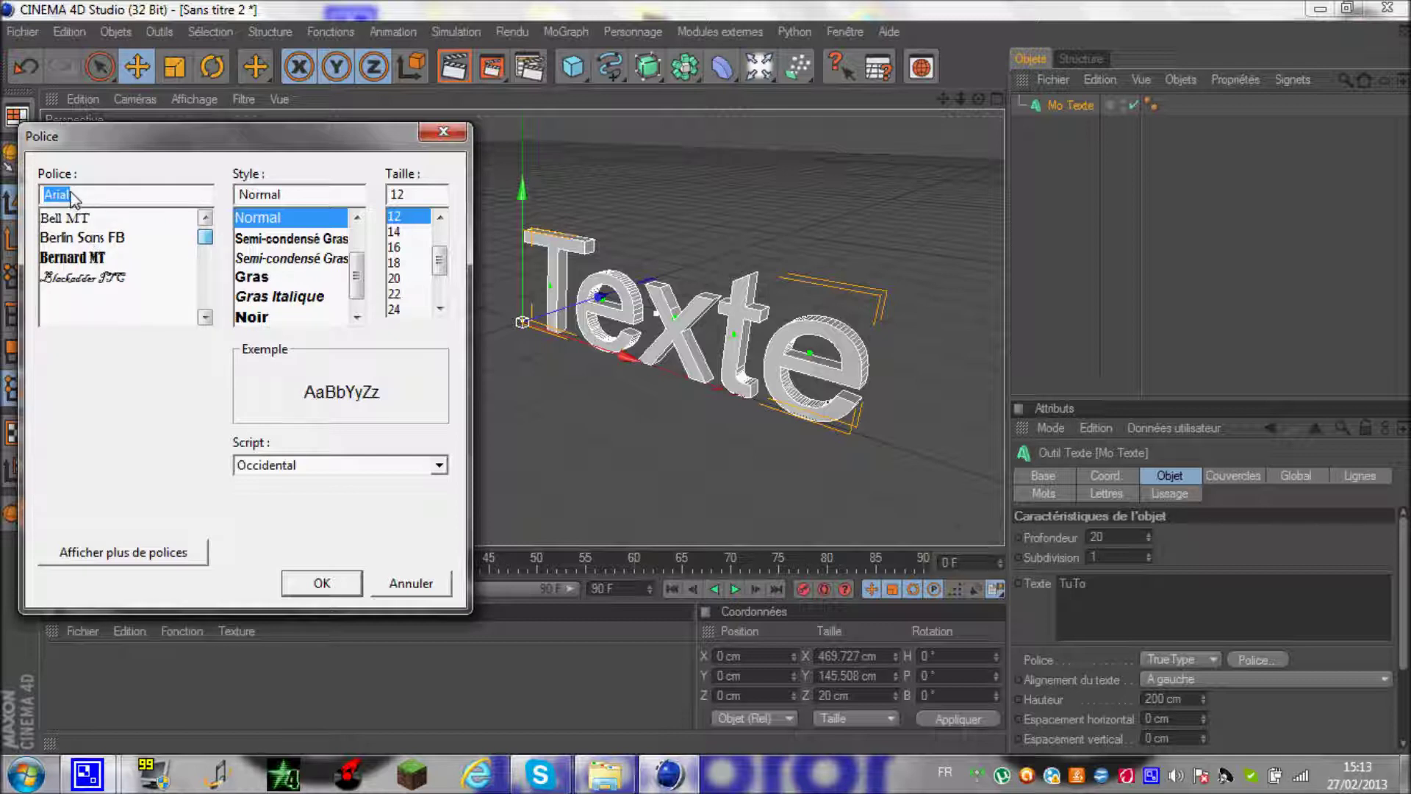
pyautogui.scroll(2, 79, 199)
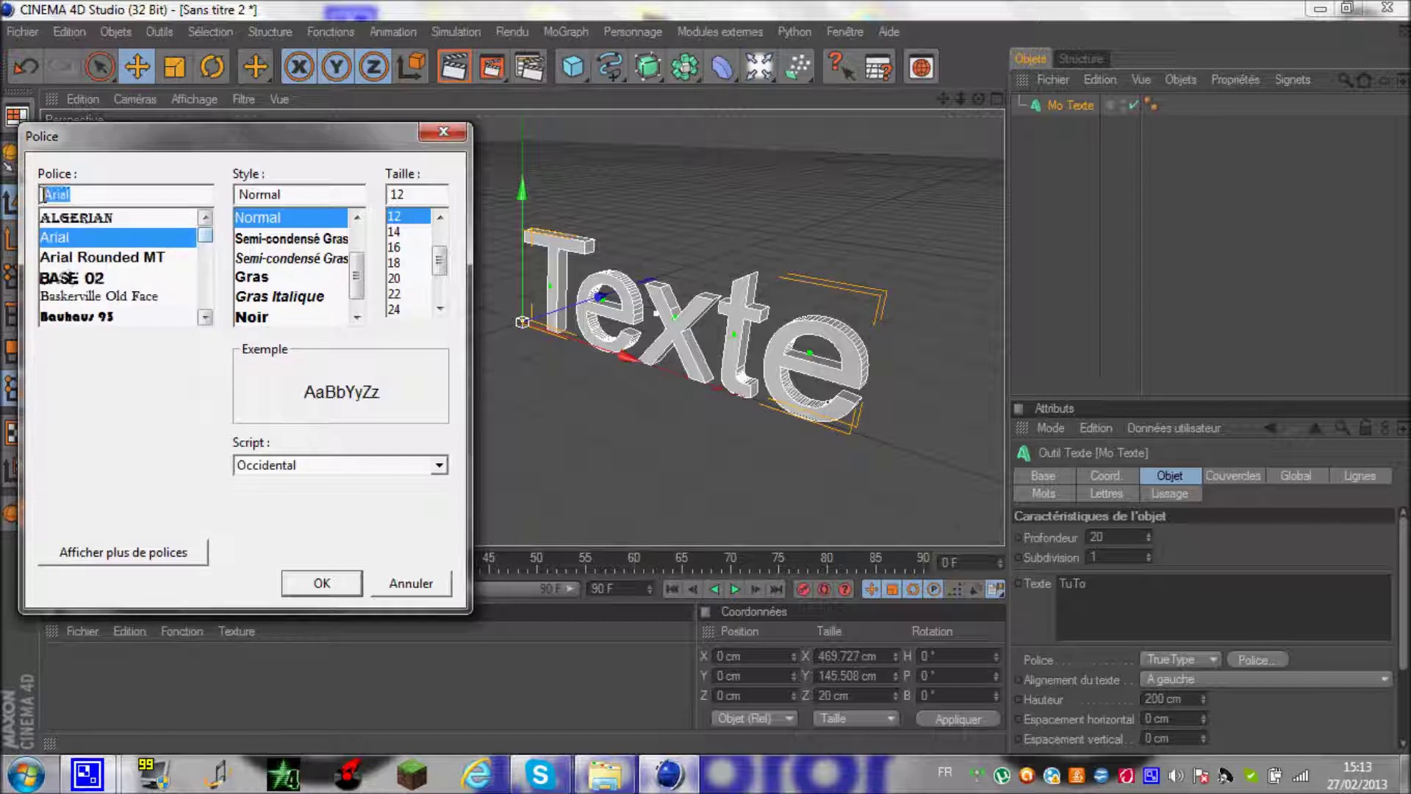
pyautogui.write('gil')
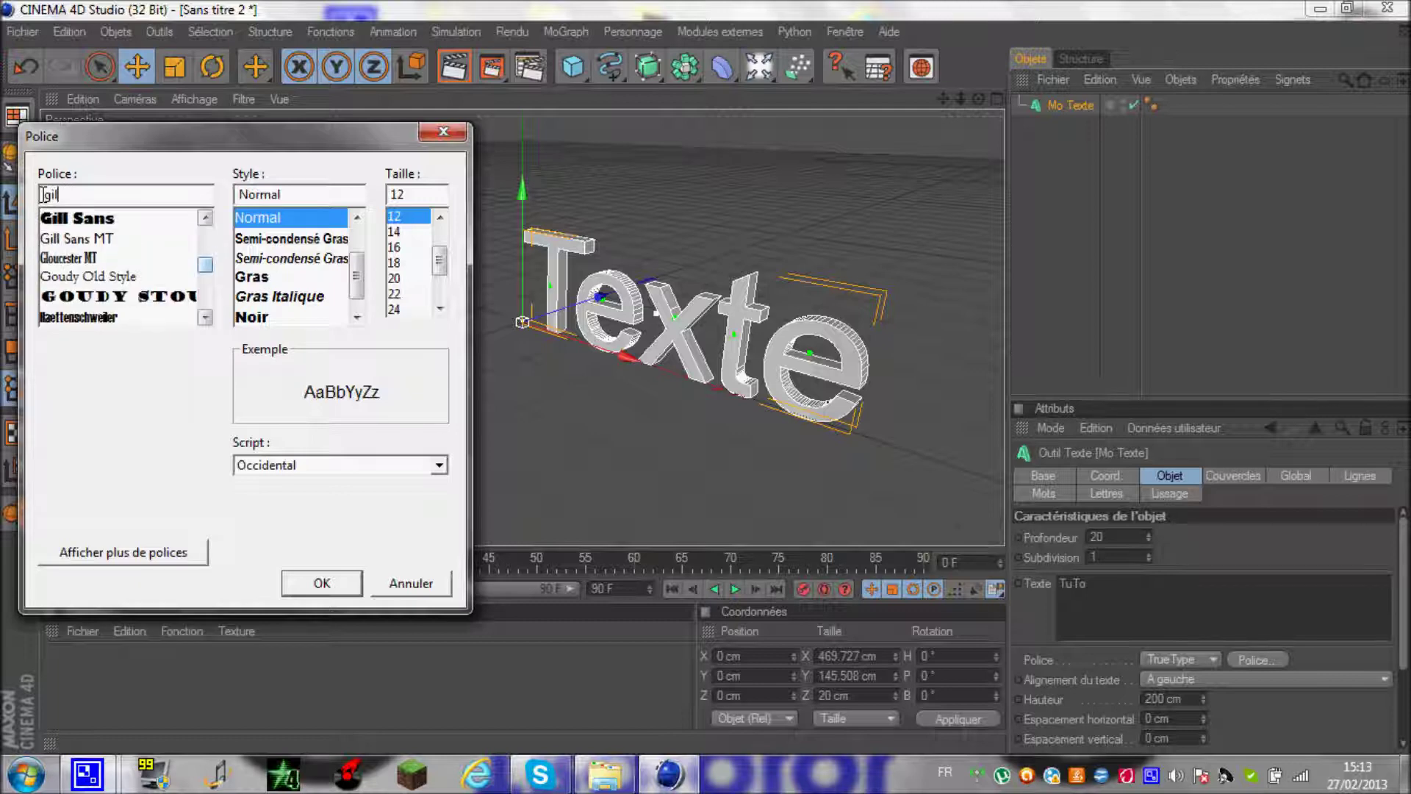
pyautogui.click(91, 219)
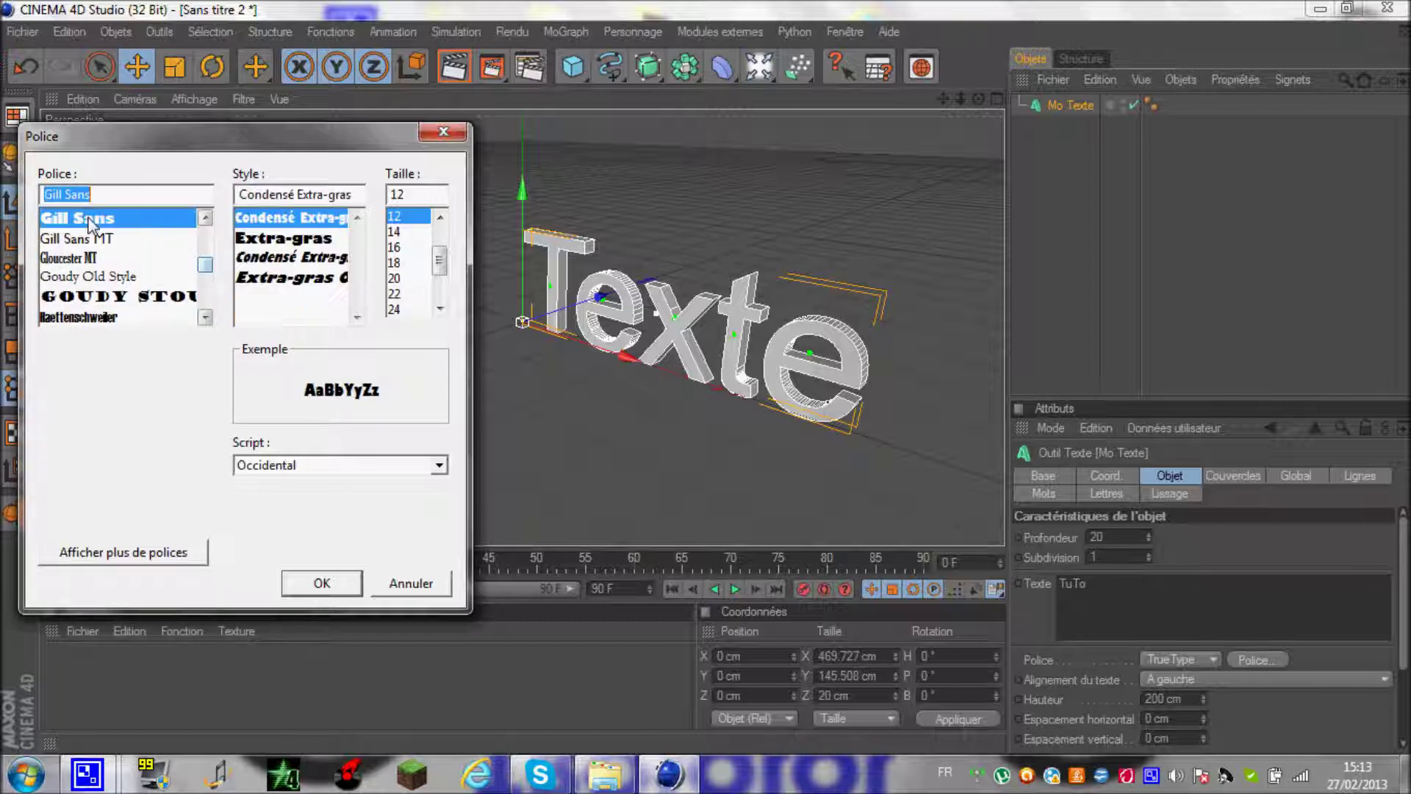
pyautogui.click(320, 583)
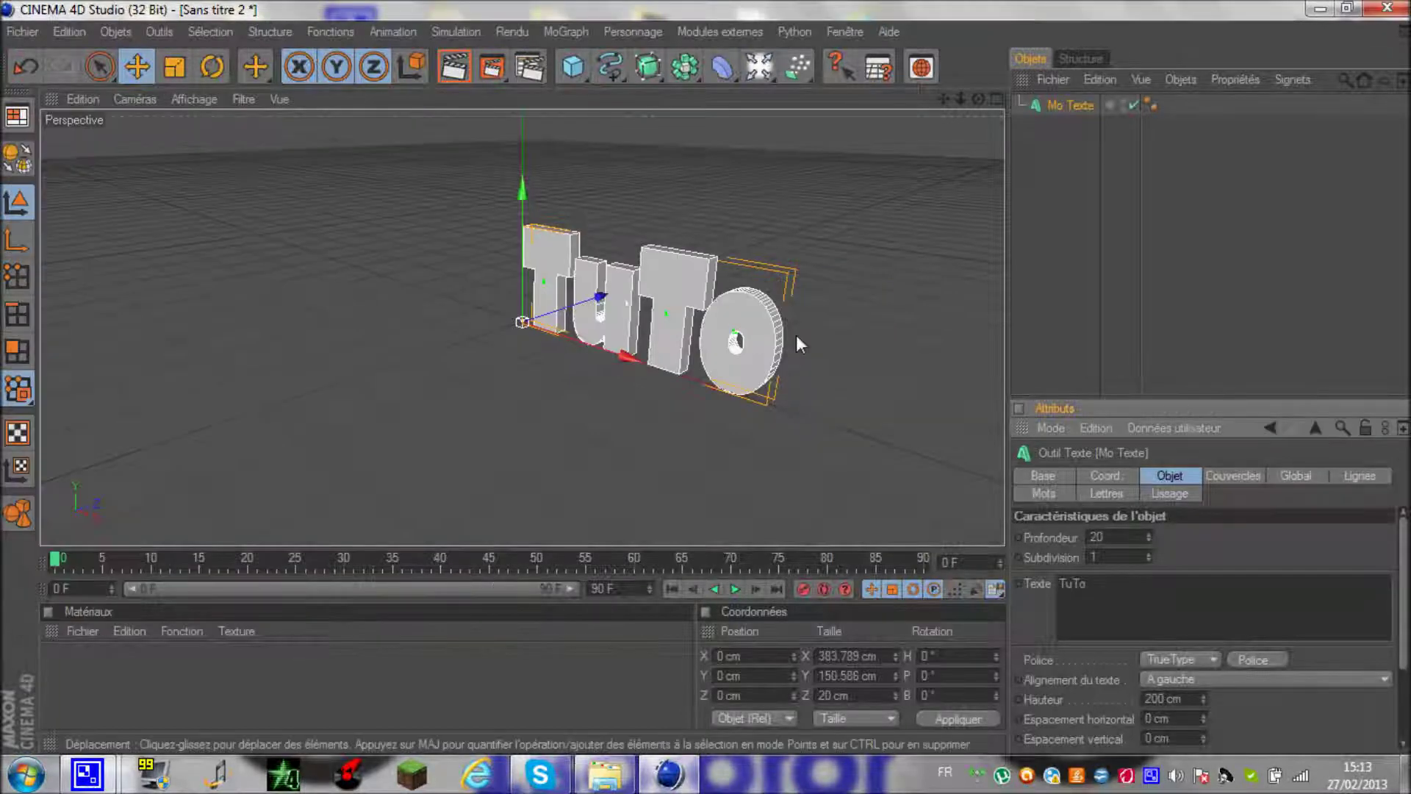
# Set the extrusion depth (Profondeur) of the TuTo text to 80
pyautogui.click(1109, 540)
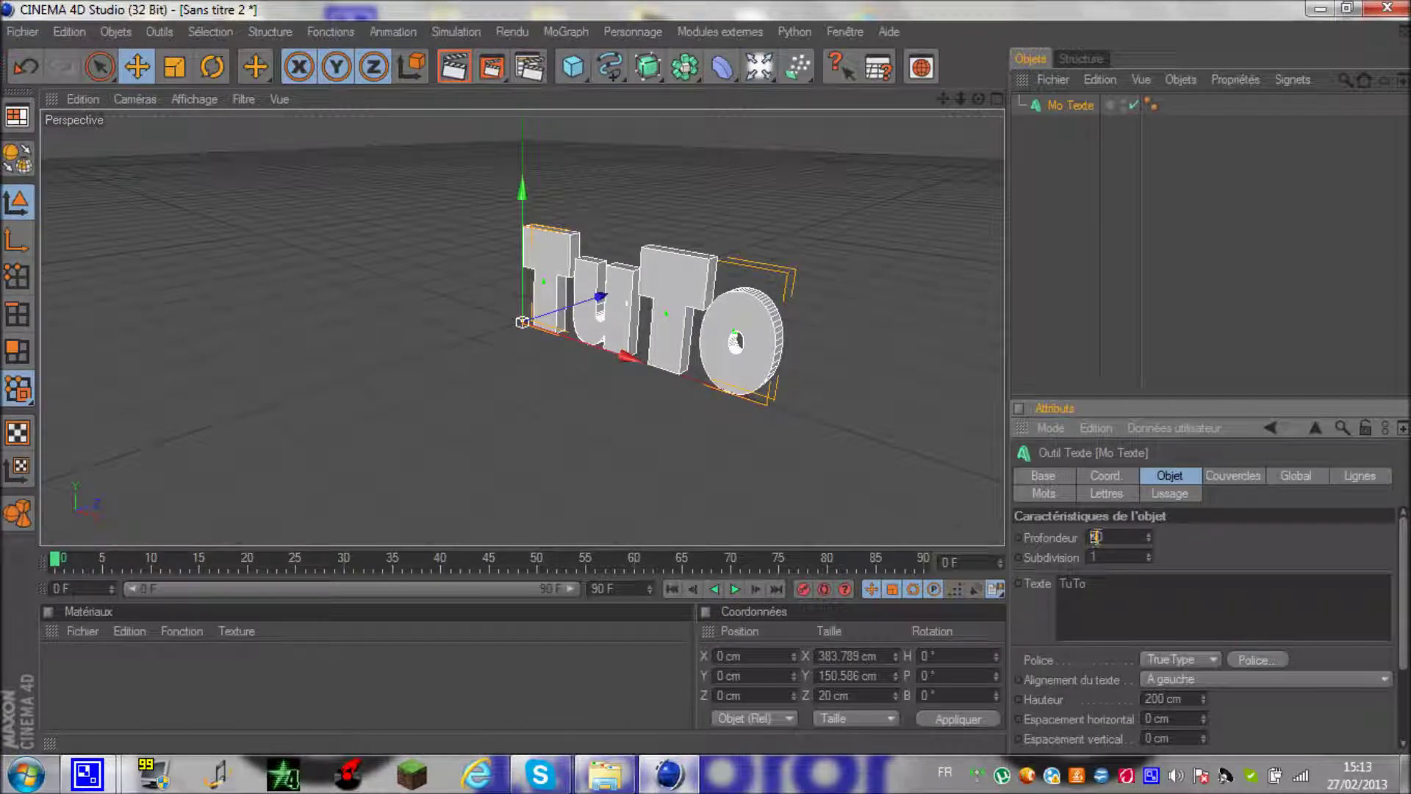
pyautogui.write('1')
pyautogui.write('0')
pyautogui.click(1218, 595)
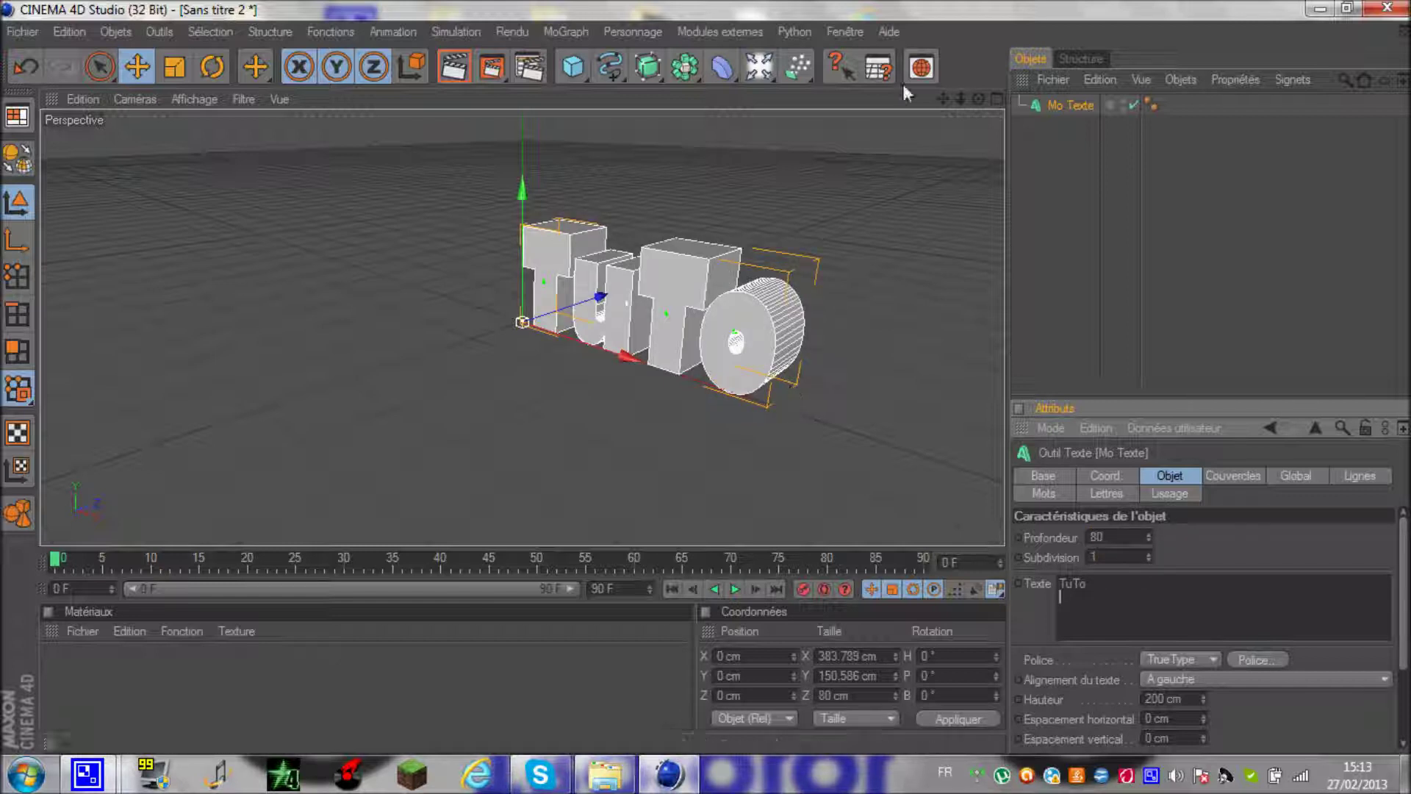
pyautogui.moveTo(978, 98); pyautogui.dragTo(707, 376)
pyautogui.moveTo(979, 99); pyautogui.dragTo(707, 378)
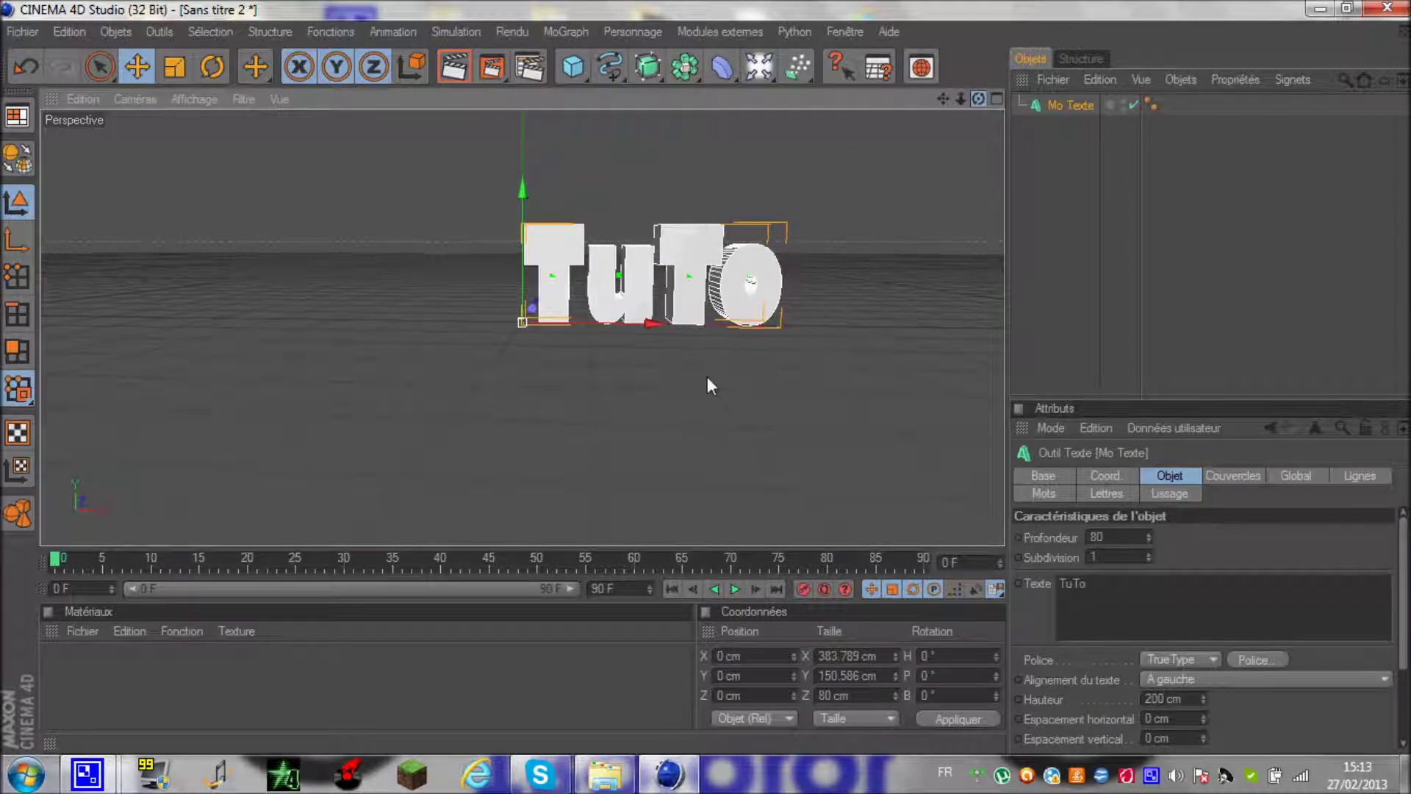
pyautogui.moveTo(945, 98); pyautogui.dragTo(707, 376)
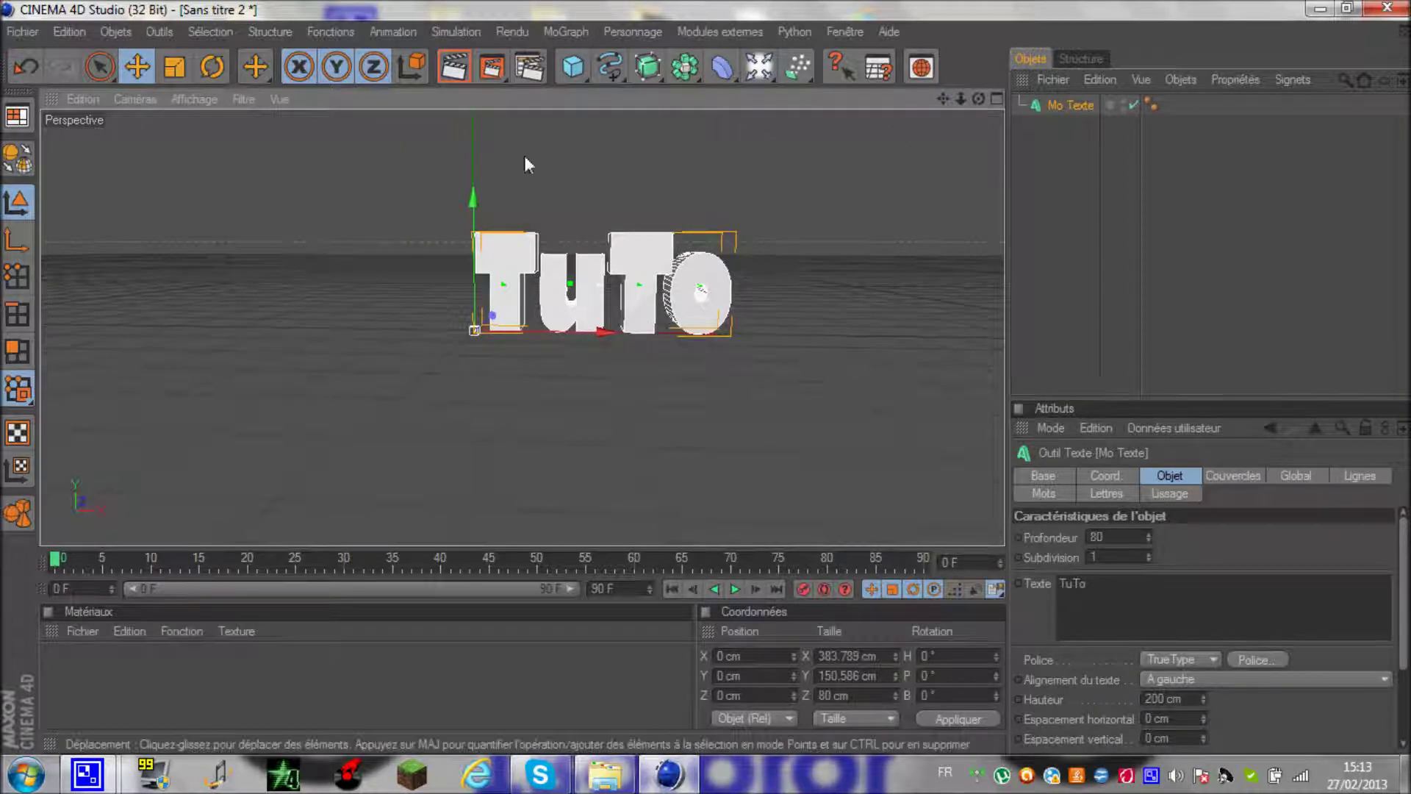
# Create a new material and open it in the material editor
pyautogui.click(156, 673)
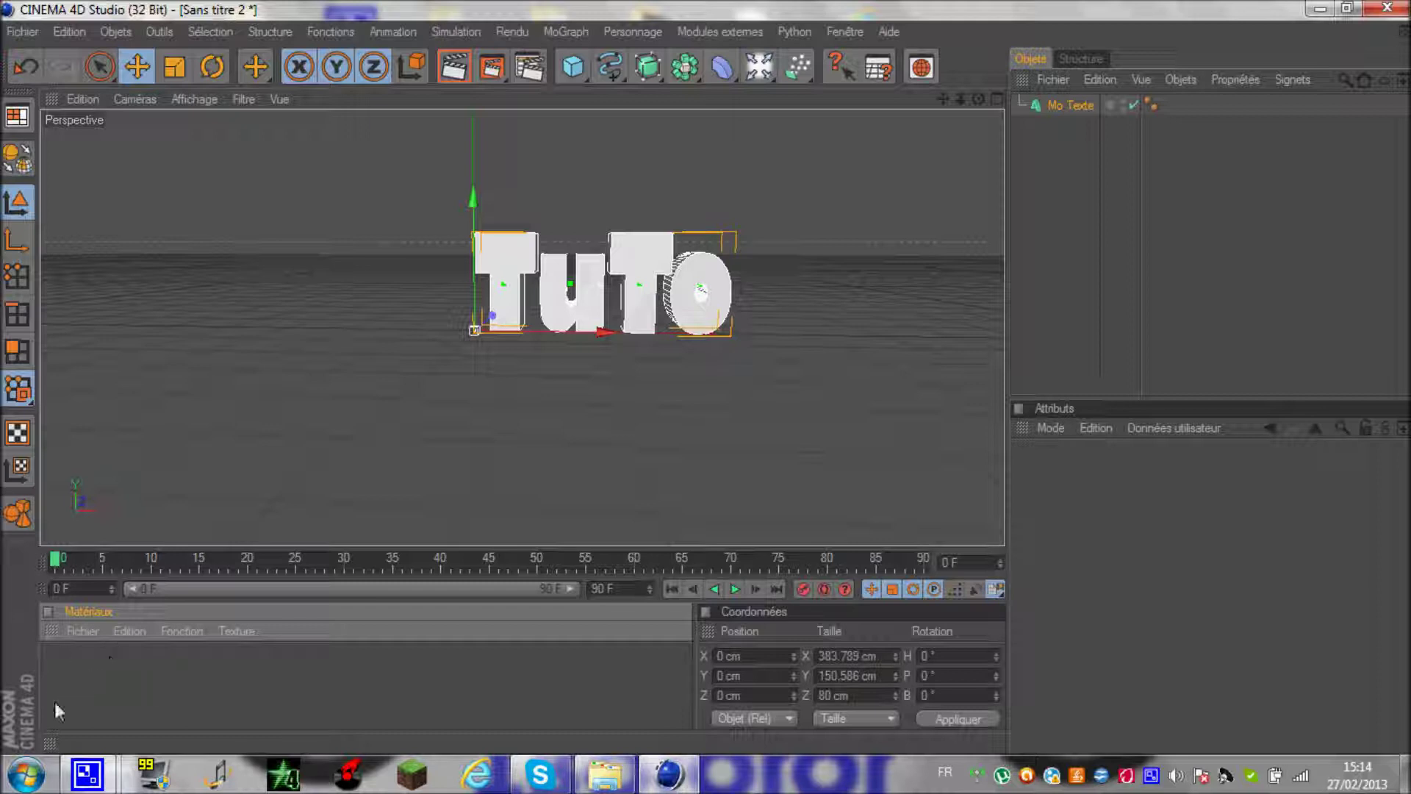
pyautogui.doubleClick(144, 694)
pyautogui.click(85, 682)
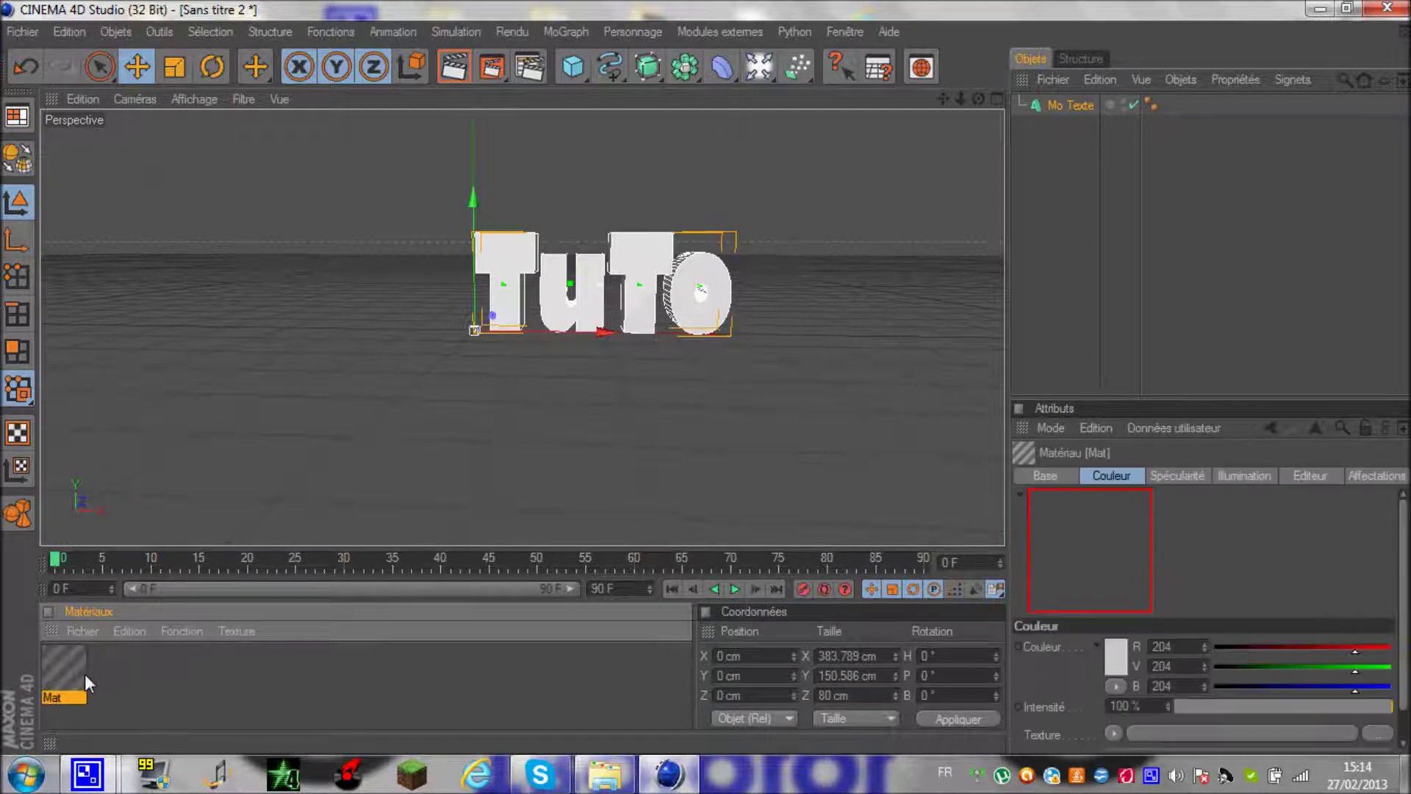
pyautogui.doubleClick(82, 685)
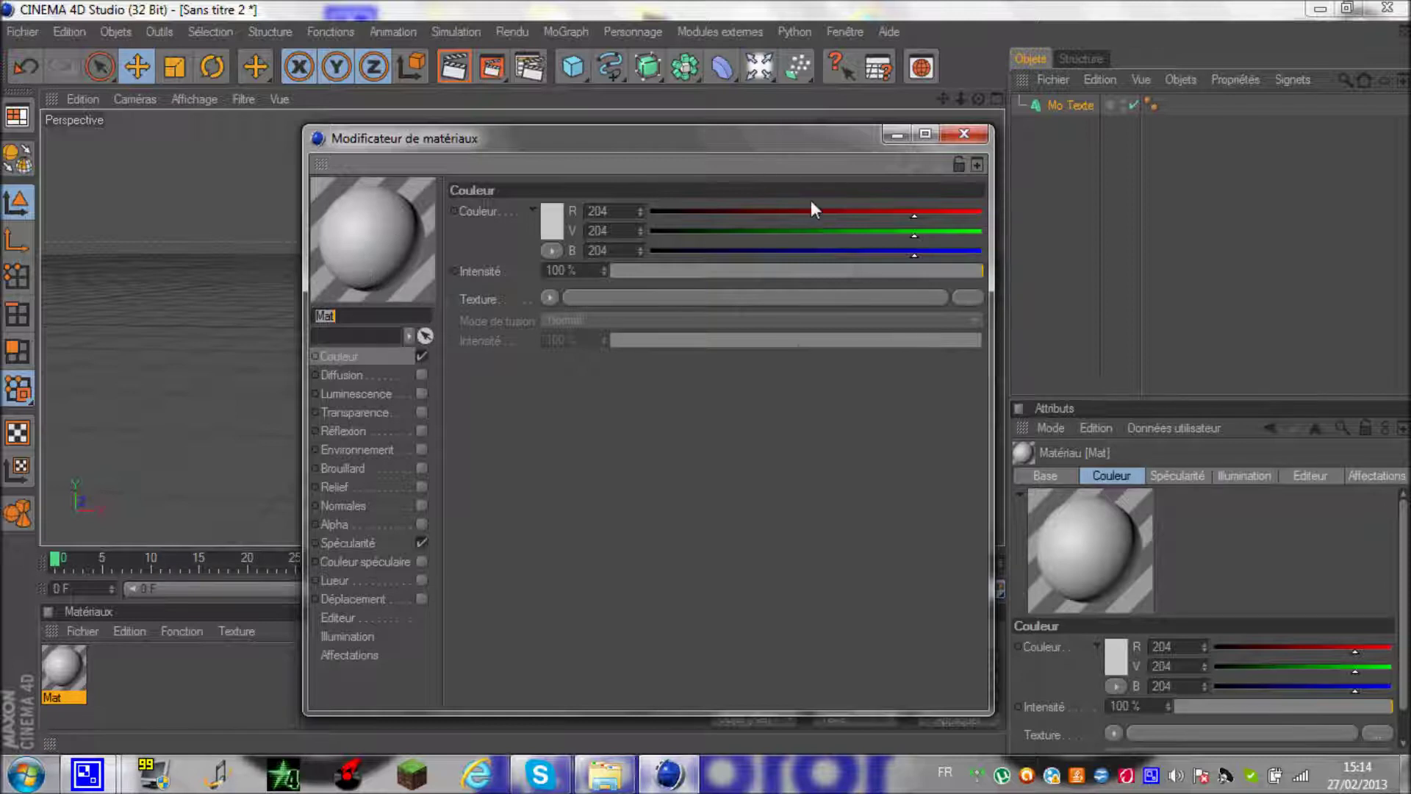
pyautogui.rightClick(569, 252)
pyautogui.click(660, 497)
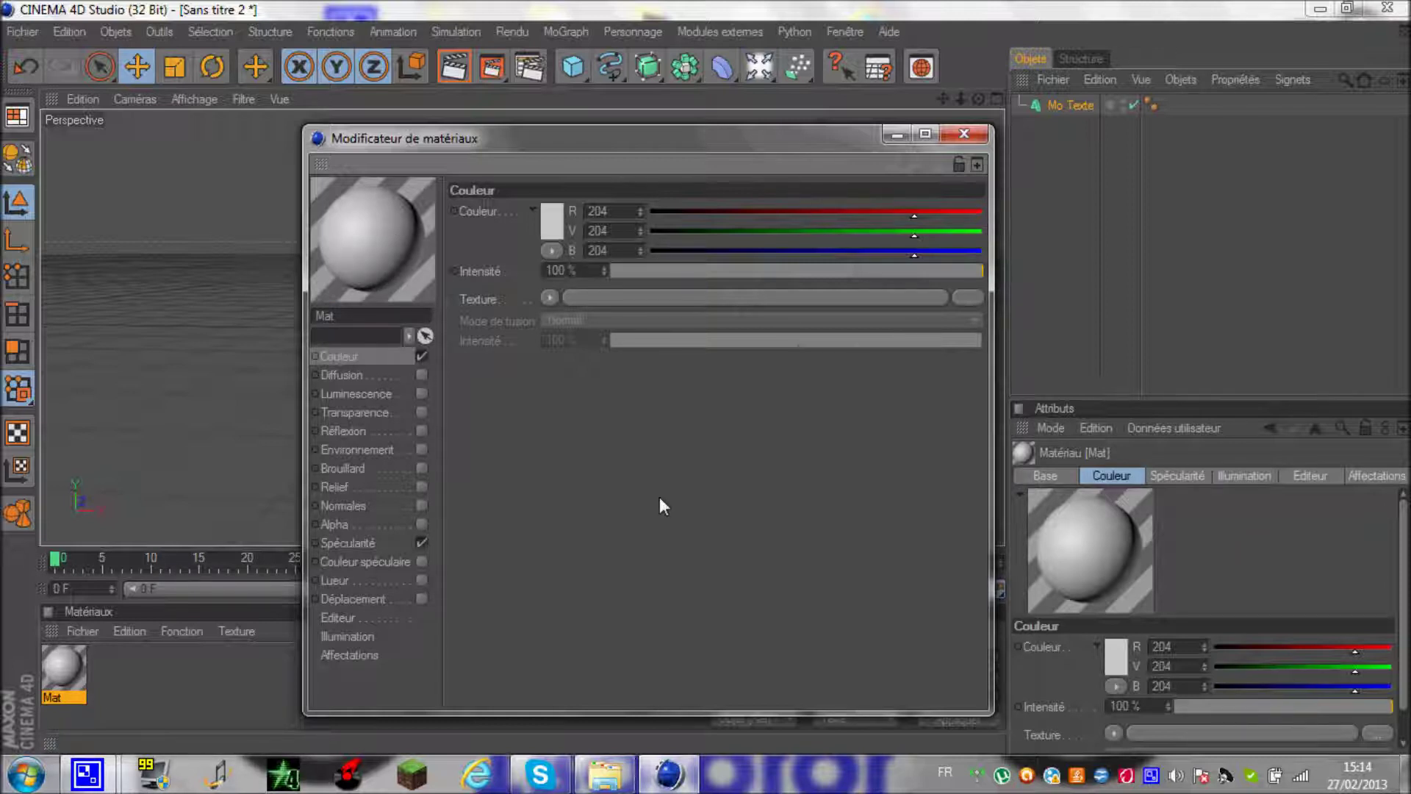
# Turn off the material's specularity and set its base colour to red with R 204, V 0 and B 0
pyautogui.click(422, 543)
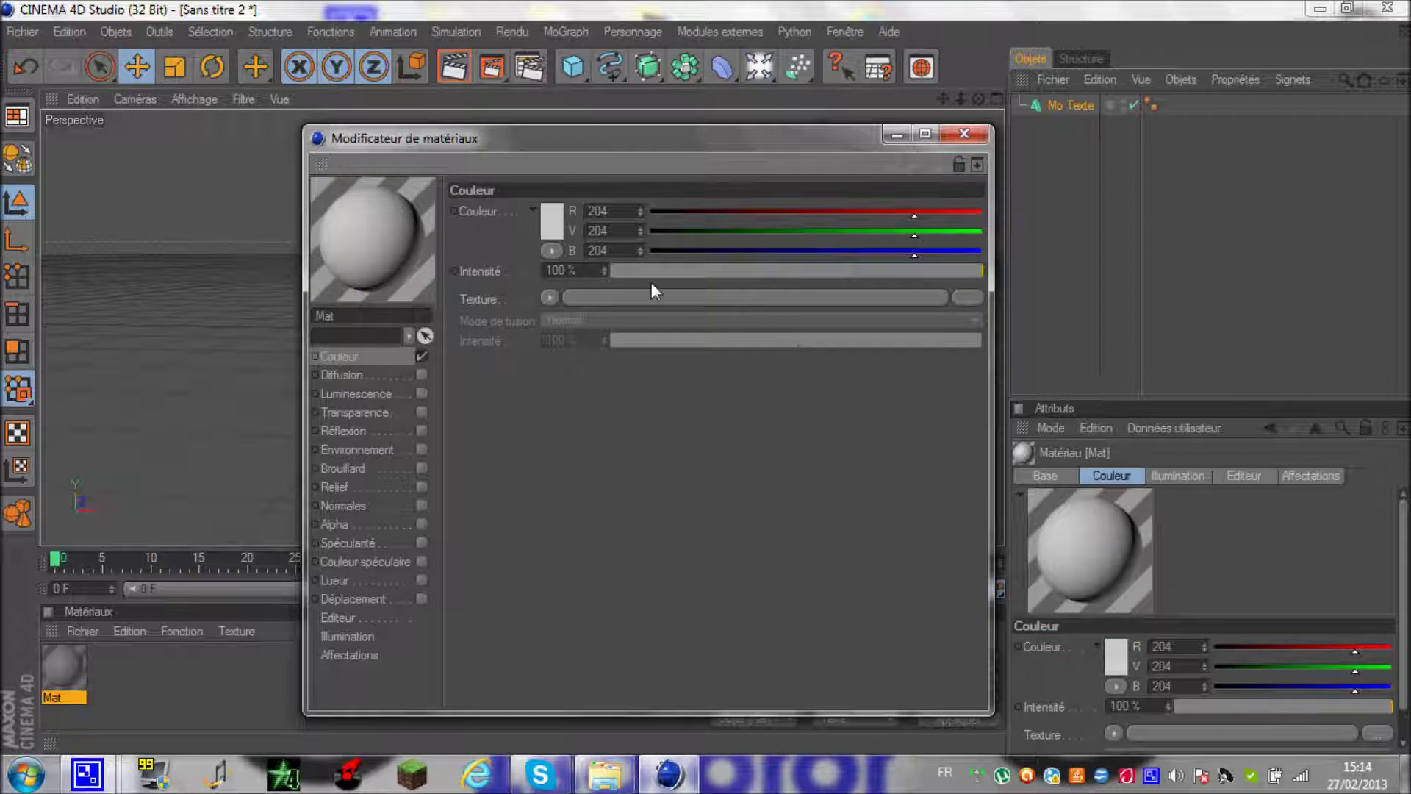
pyautogui.moveTo(912, 236); pyautogui.dragTo(638, 231)
pyautogui.moveTo(918, 258); pyautogui.dragTo(652, 254)
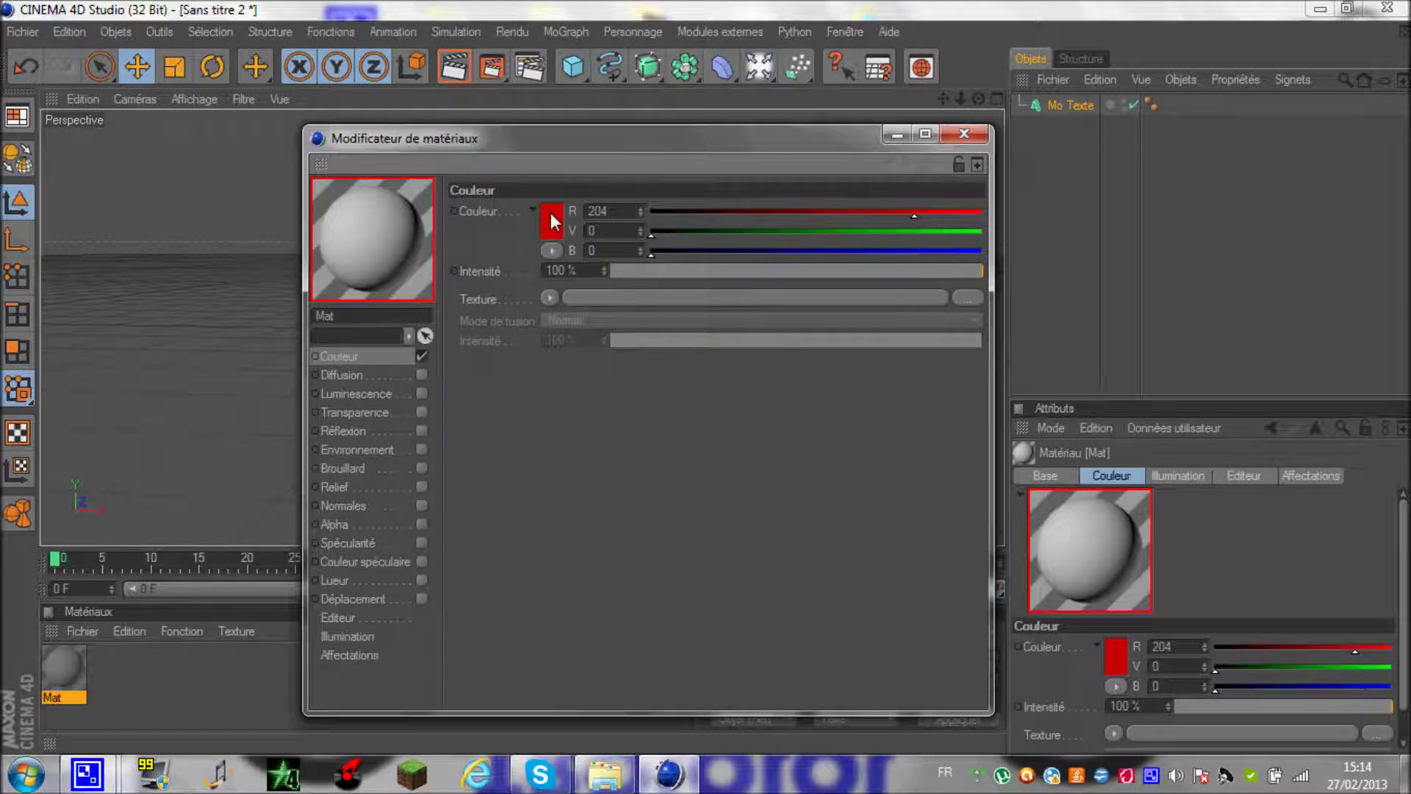
# Enable the material's reflection channel and set its colour to pure red (R 255, V 0, B 0)
pyautogui.click(420, 432)
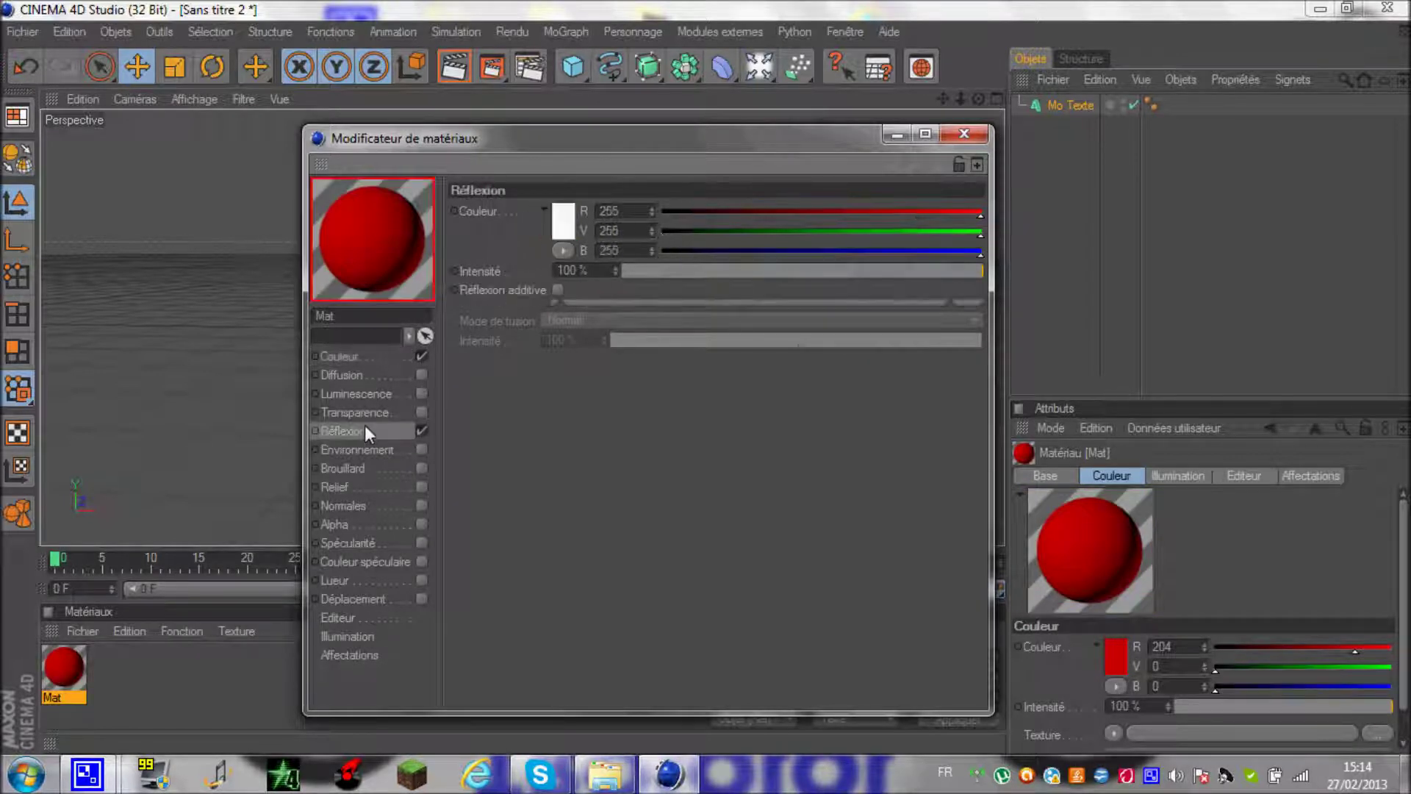
pyautogui.click(563, 221)
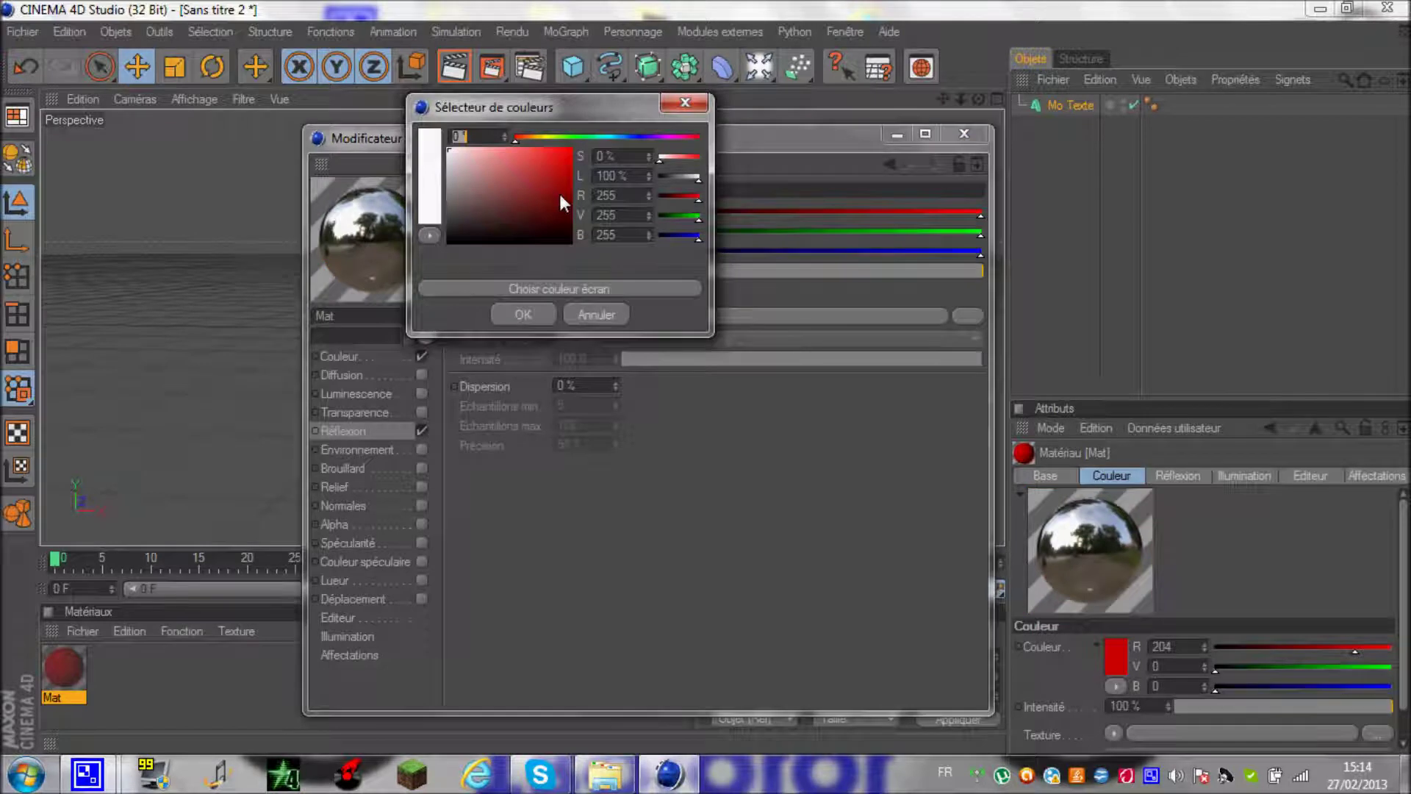
pyautogui.click(523, 315)
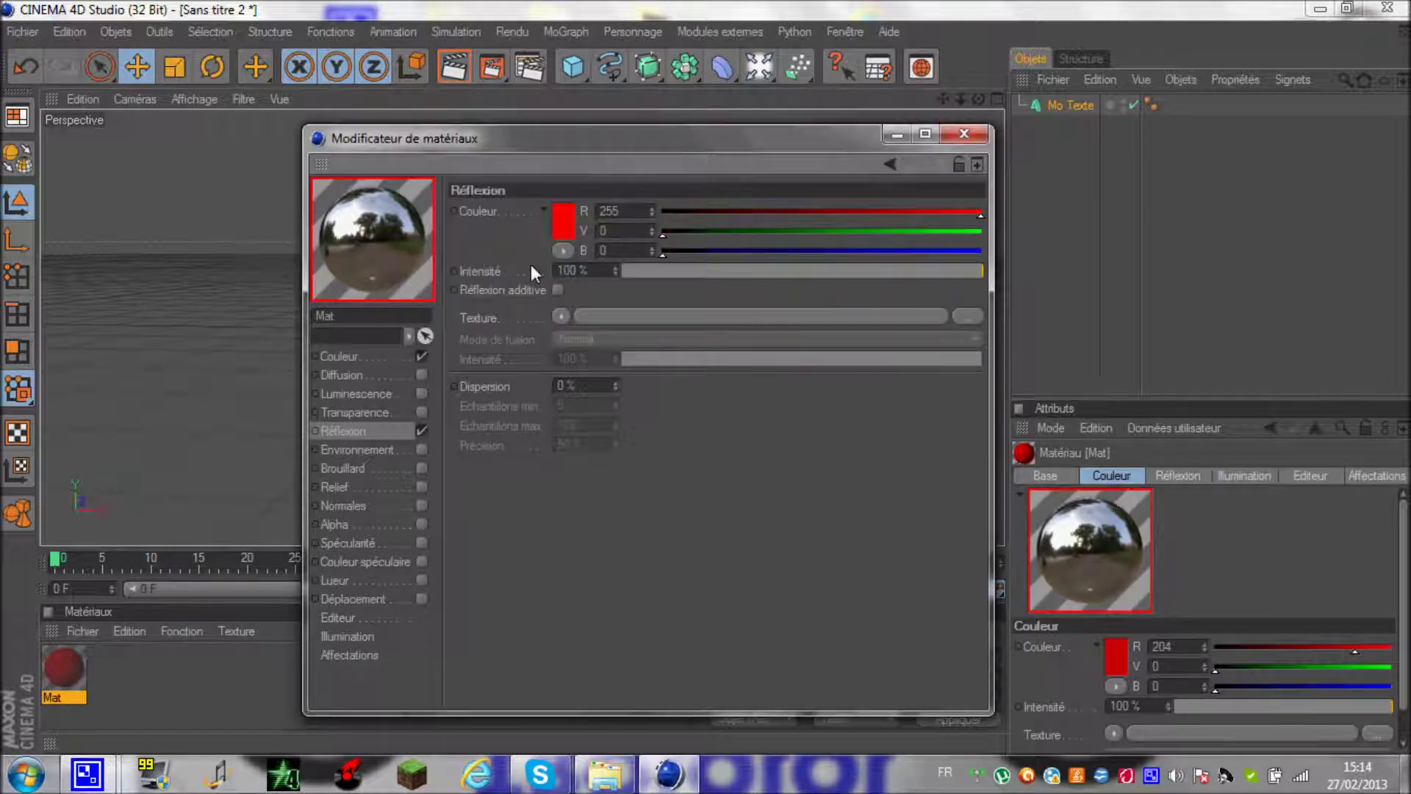
pyautogui.click(359, 358)
pyautogui.click(363, 431)
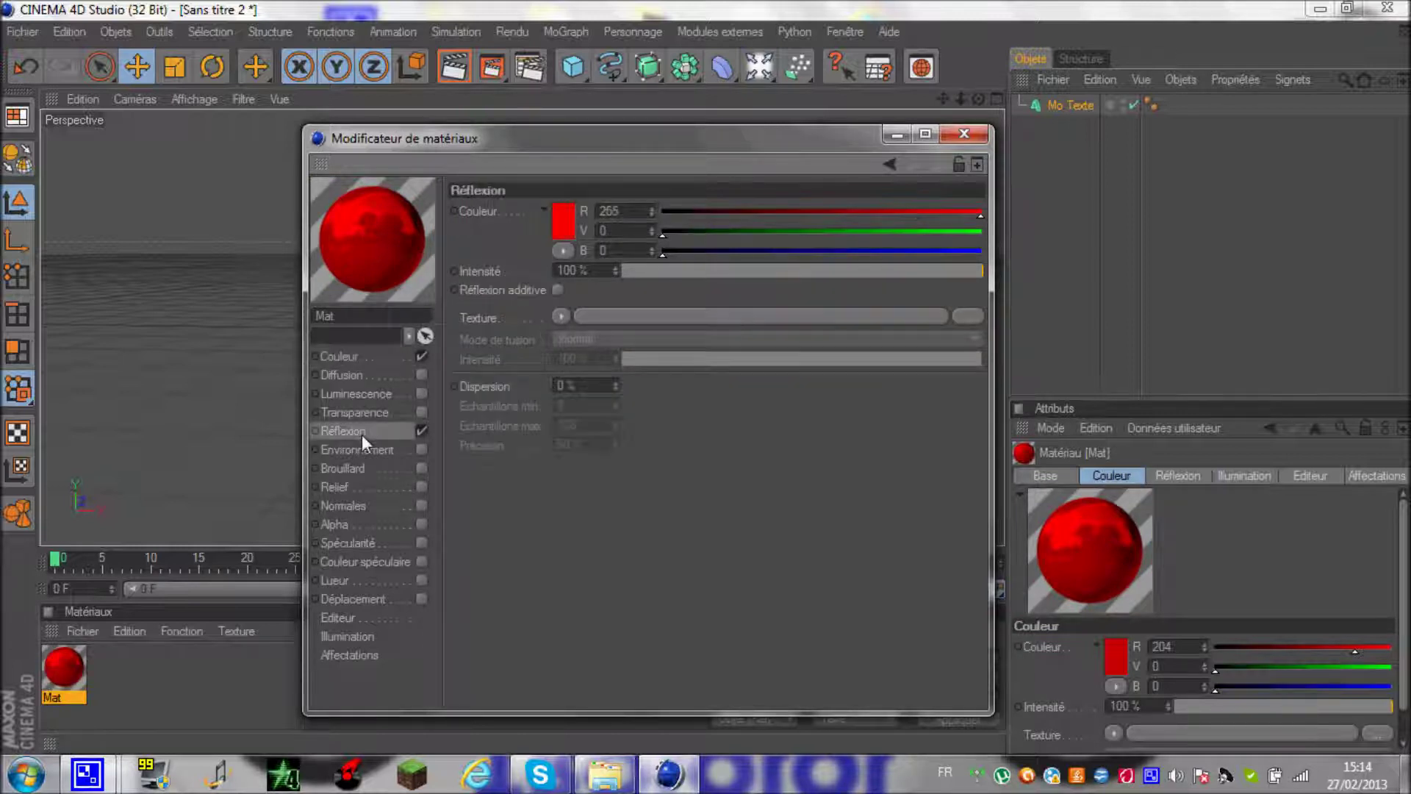
pyautogui.click(361, 354)
pyautogui.click(357, 433)
# Set the reflection intensity to 30 % and assign a Fresnel texture to the reflection channel
pyautogui.moveTo(985, 272); pyautogui.dragTo(730, 271)
pyautogui.click(560, 319)
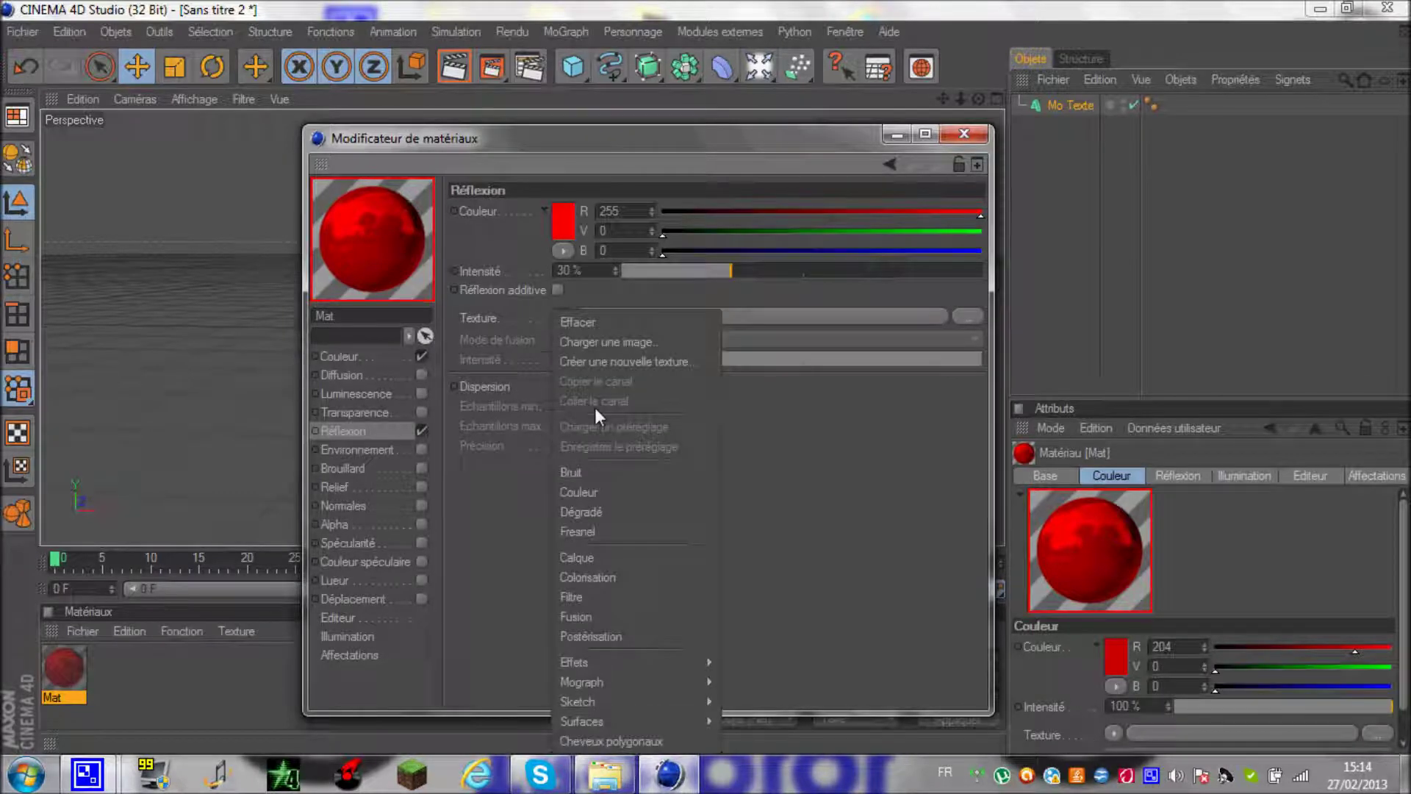
pyautogui.click(598, 530)
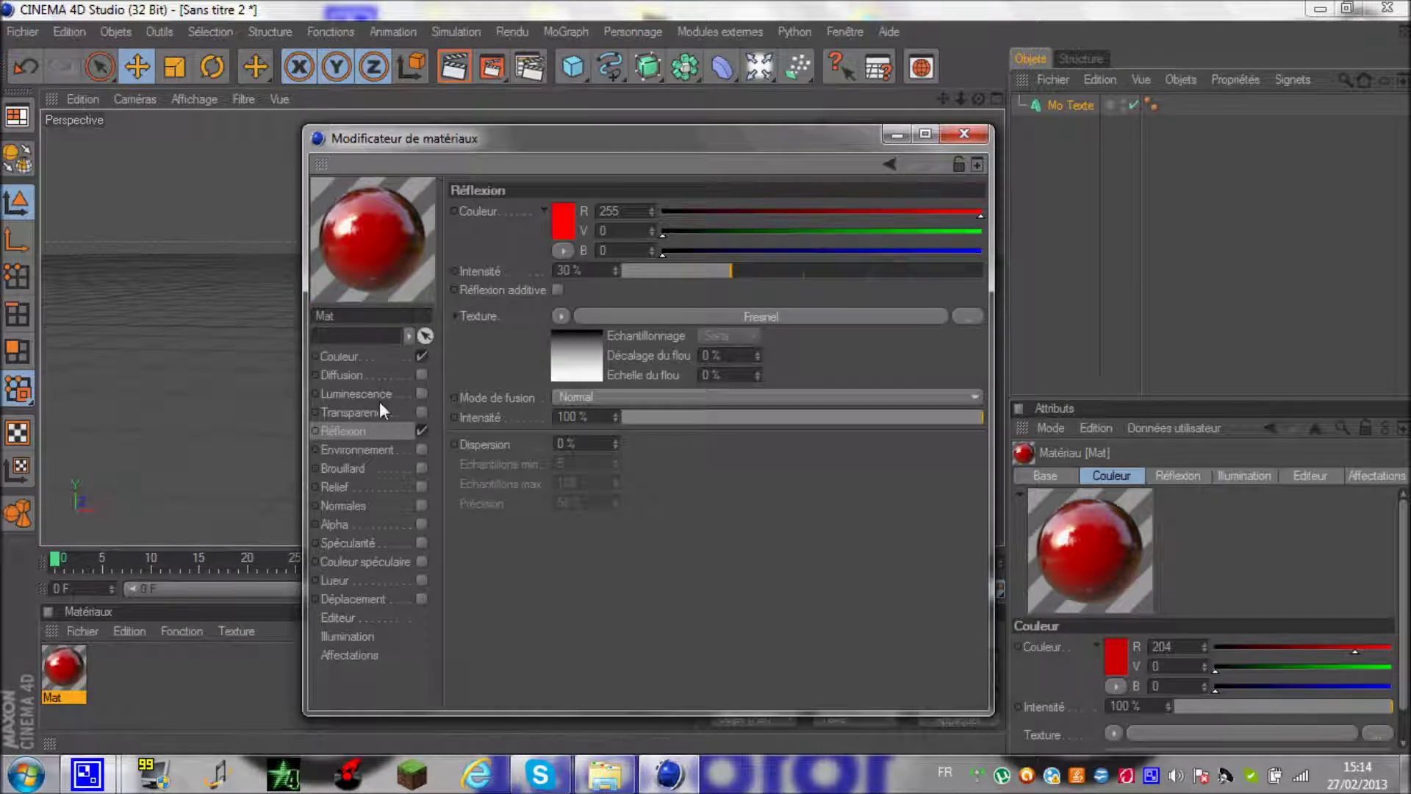
pyautogui.click(355, 357)
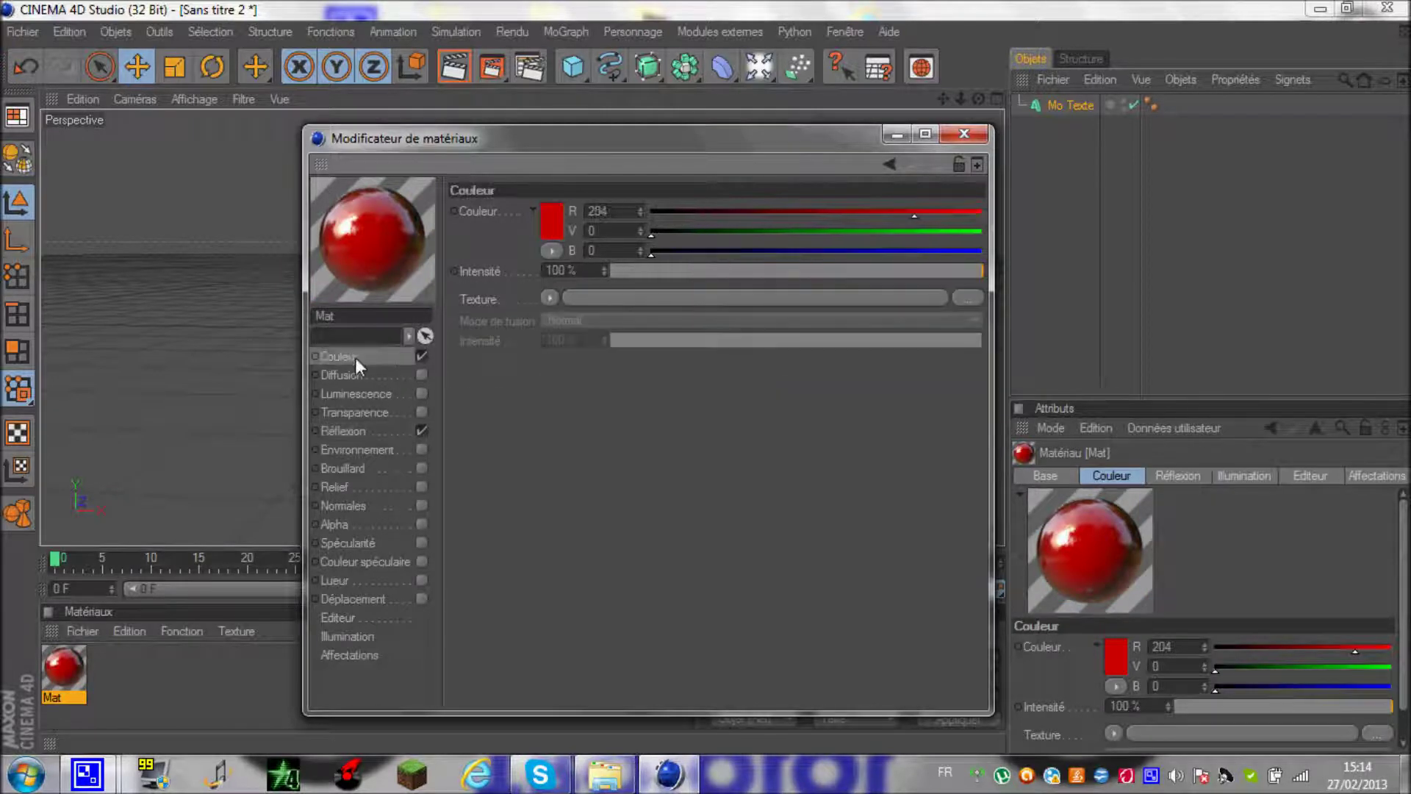
pyautogui.click(354, 428)
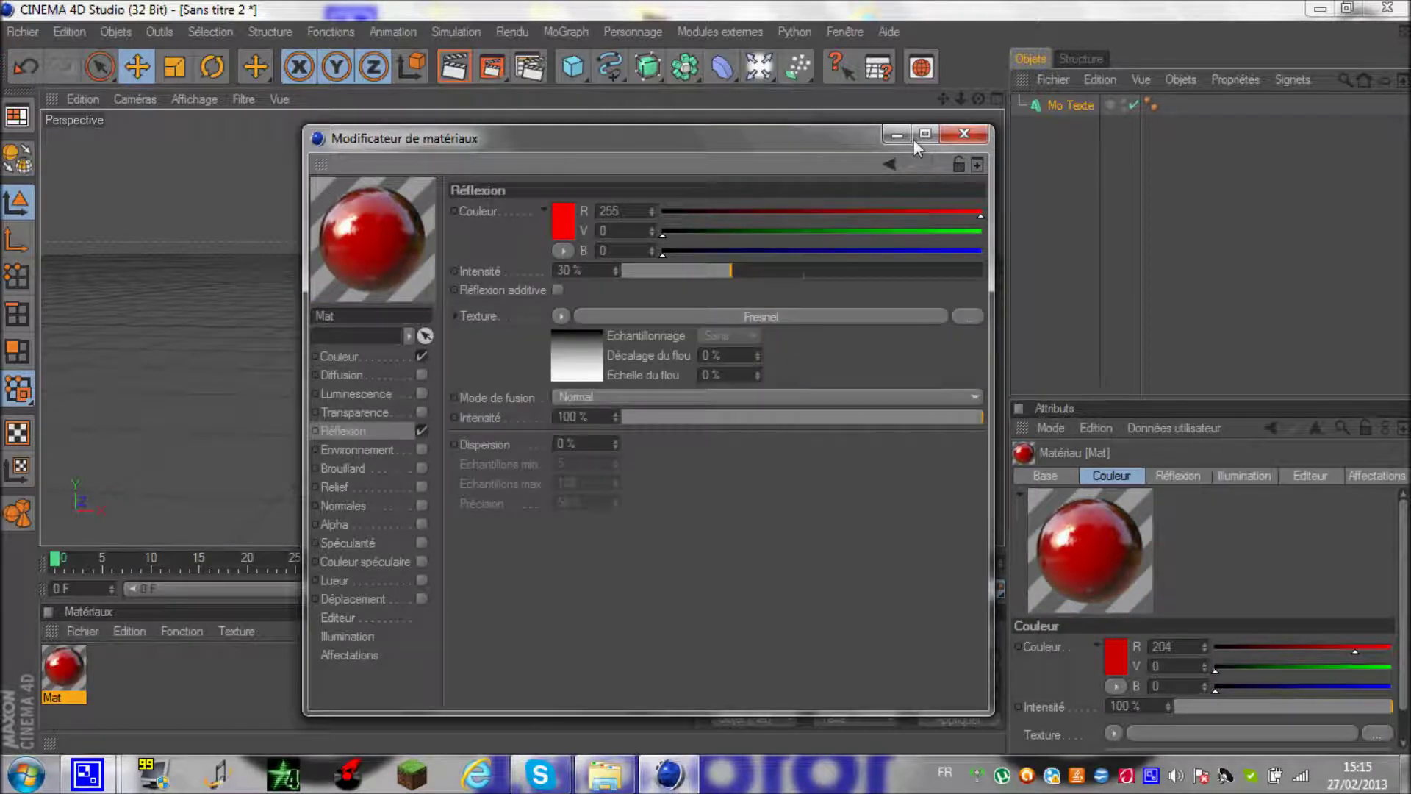
# Close the material editor and apply the red material to the Mo Texte object
pyautogui.click(962, 135)
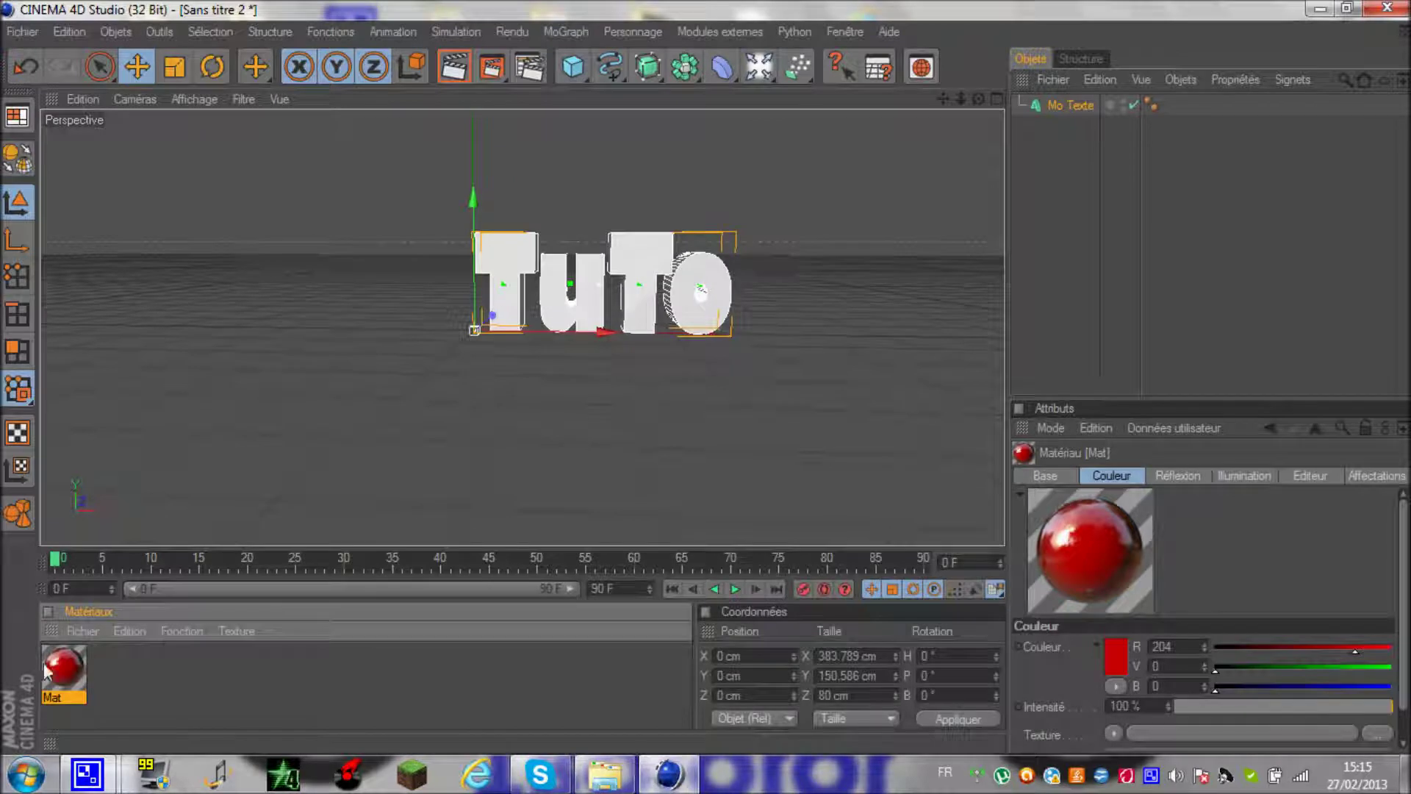
pyautogui.moveTo(64, 677); pyautogui.dragTo(1070, 103)
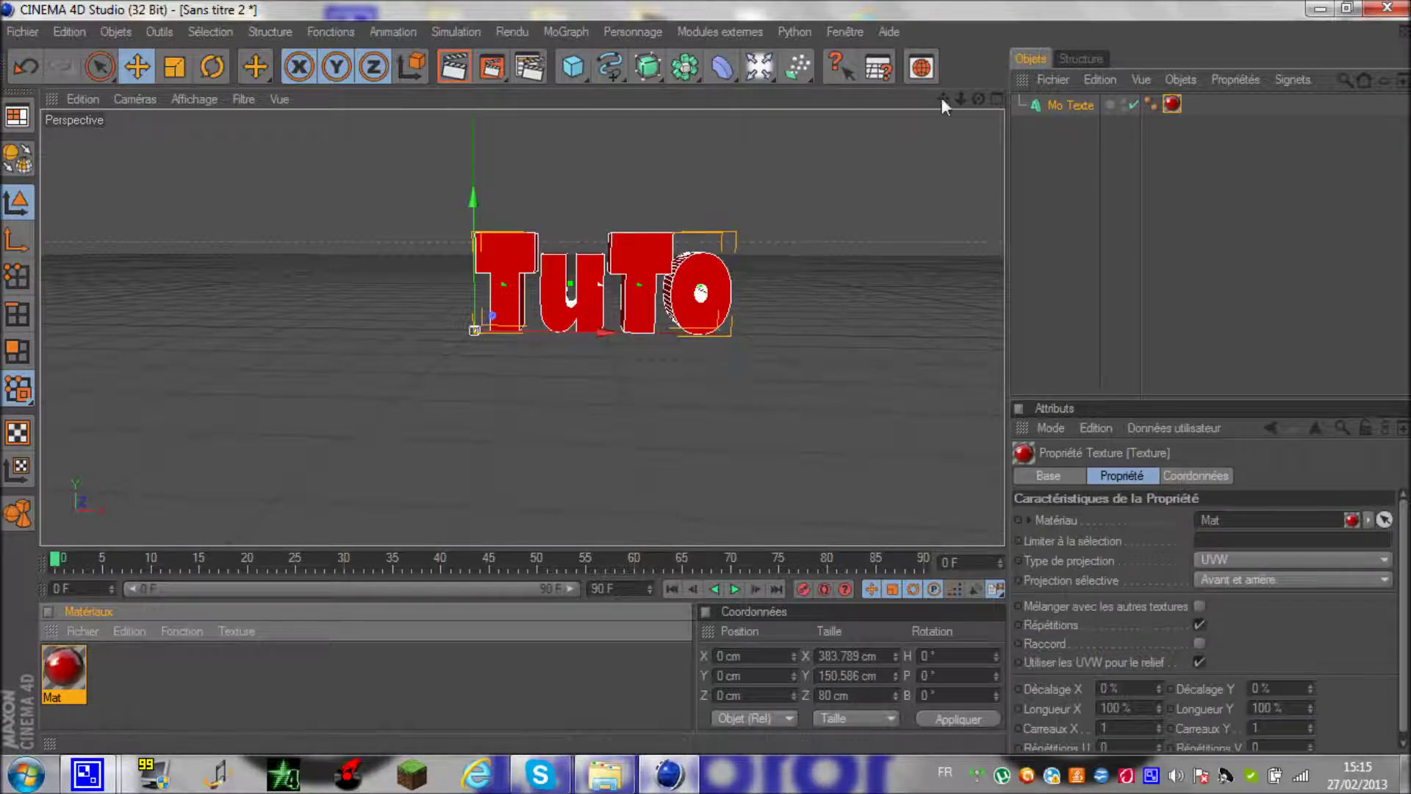
# Add a floor object (Sol) beneath the TuTo text
pyautogui.moveTo(941, 99); pyautogui.dragTo(707, 376)
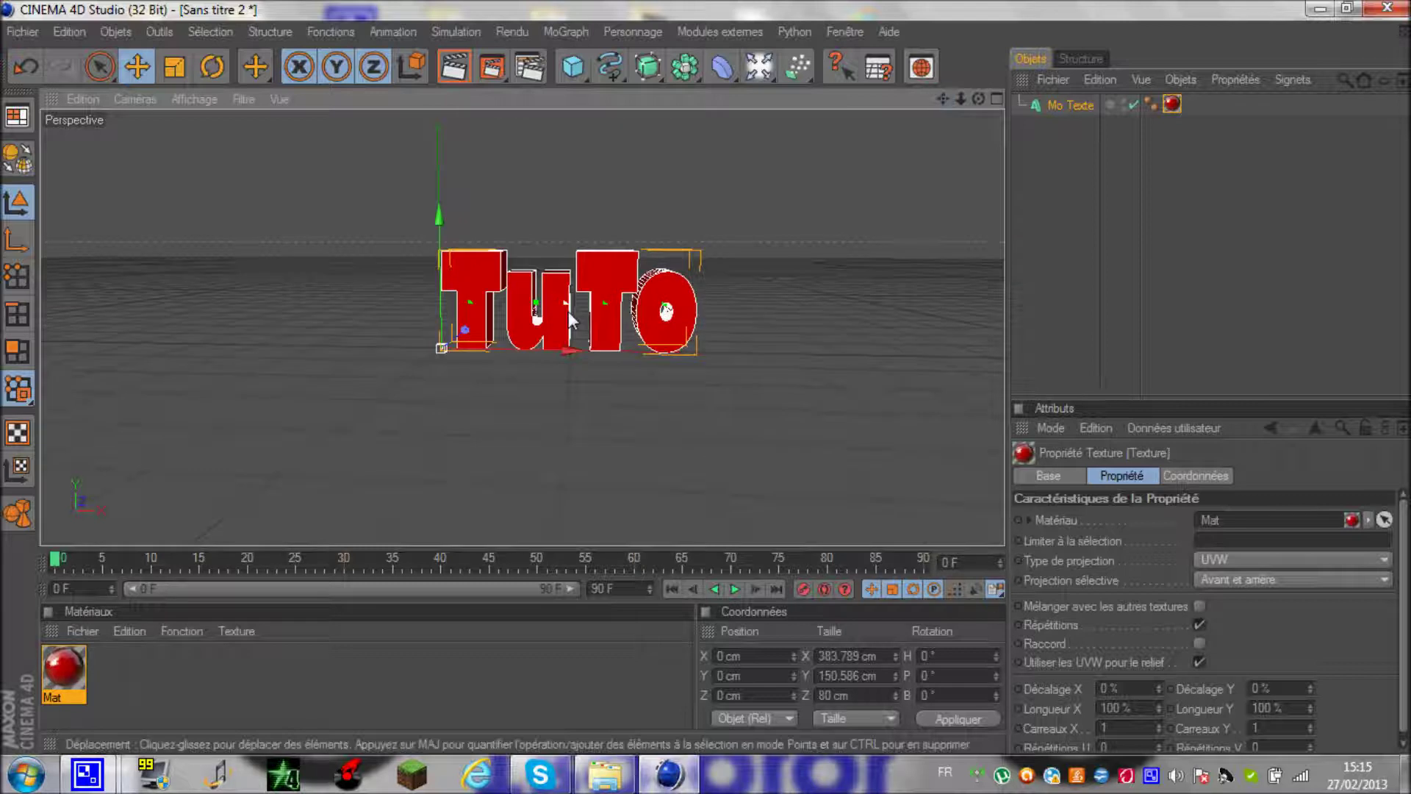
pyautogui.click(768, 71)
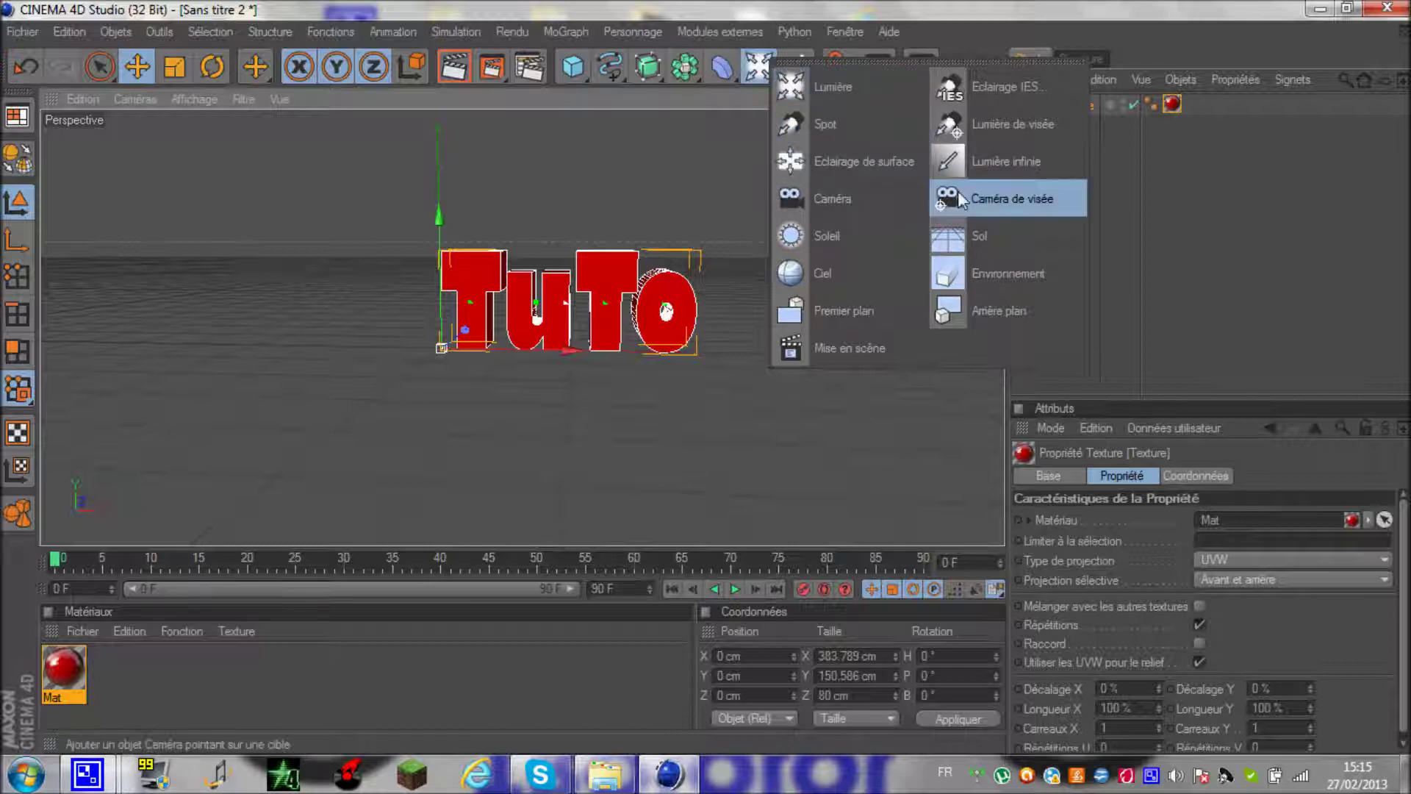
pyautogui.click(1019, 229)
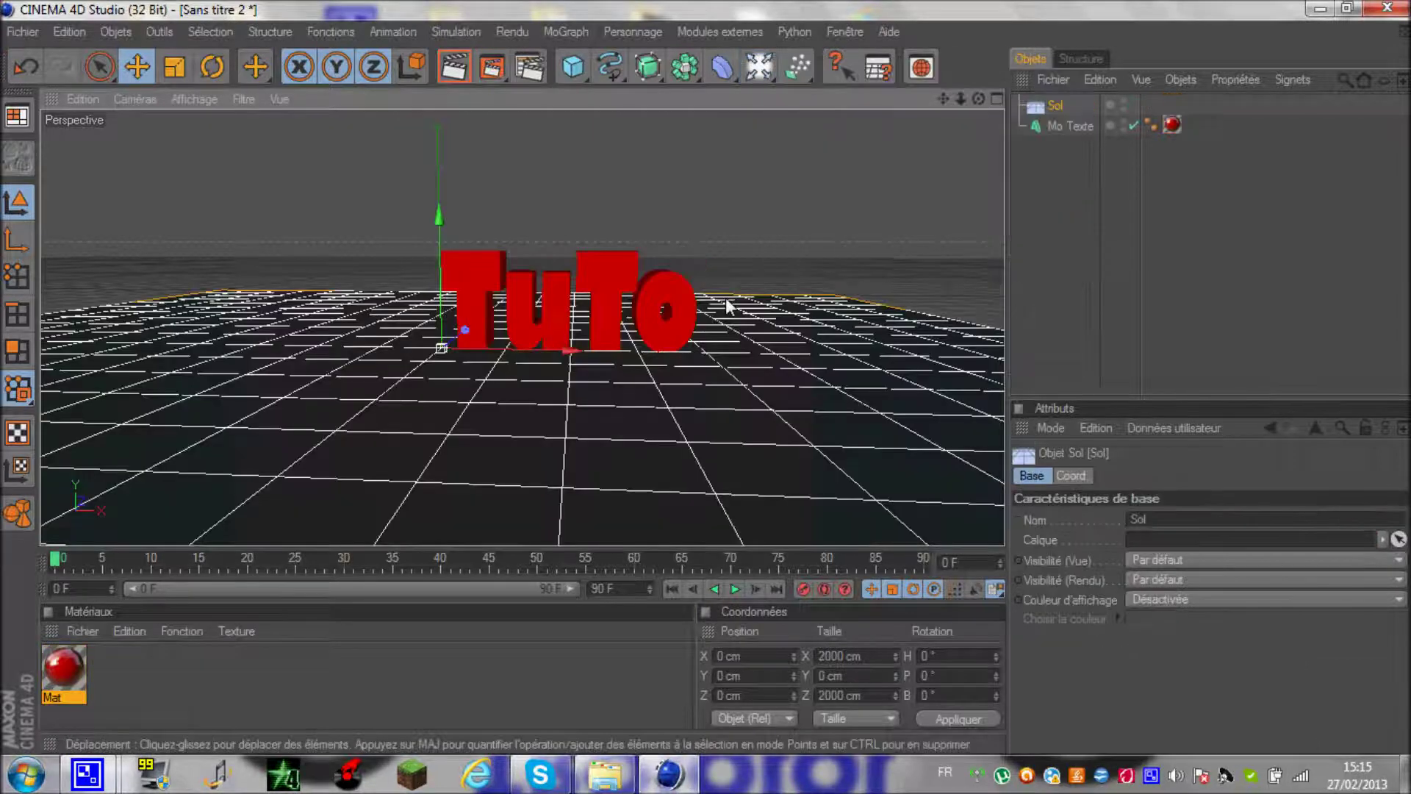
# Move the Sol floor object to about X 191 cm, Y -37 cm, Z 13 cm beneath the TuTo text
pyautogui.moveTo(507, 430); pyautogui.dragTo(708, 377)
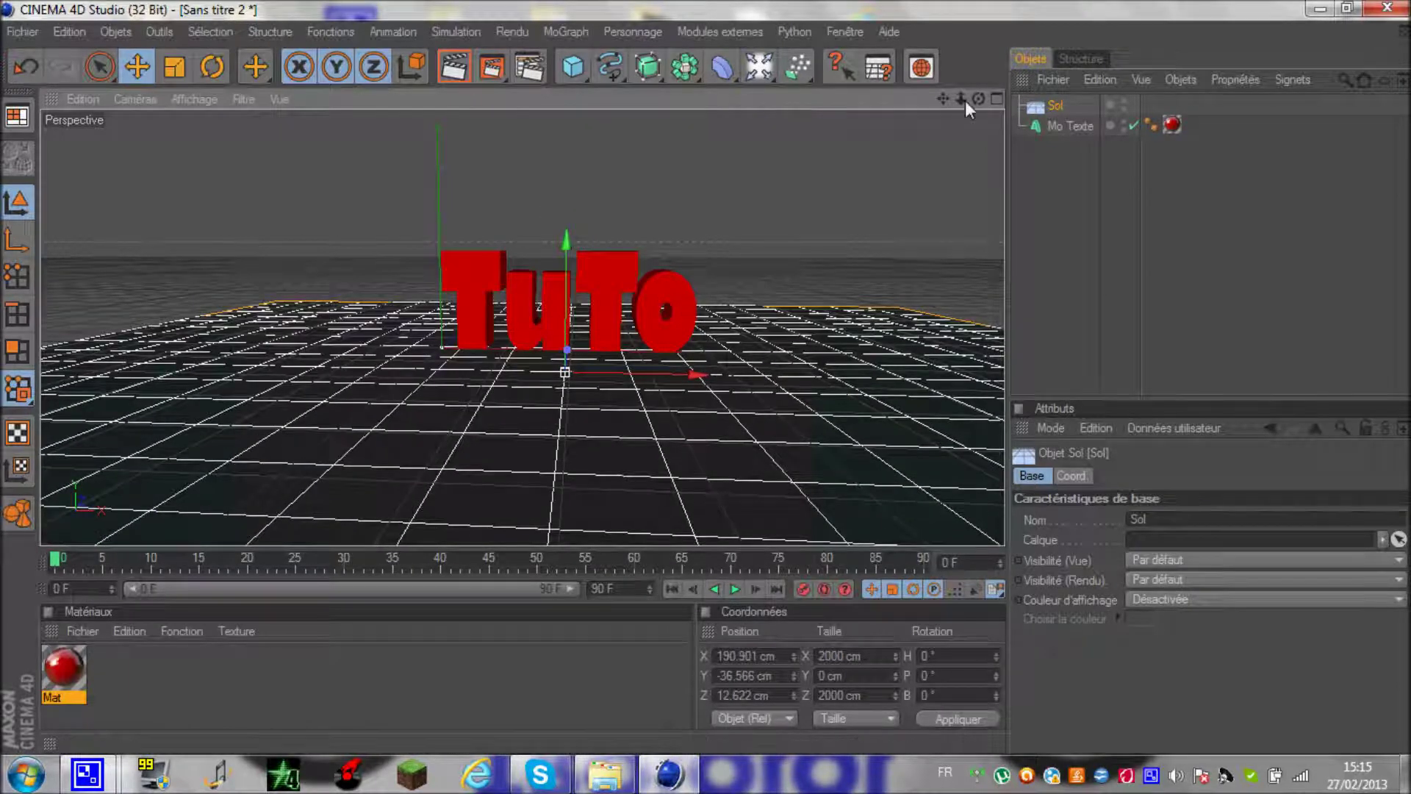
pyautogui.moveTo(978, 99); pyautogui.dragTo(709, 381)
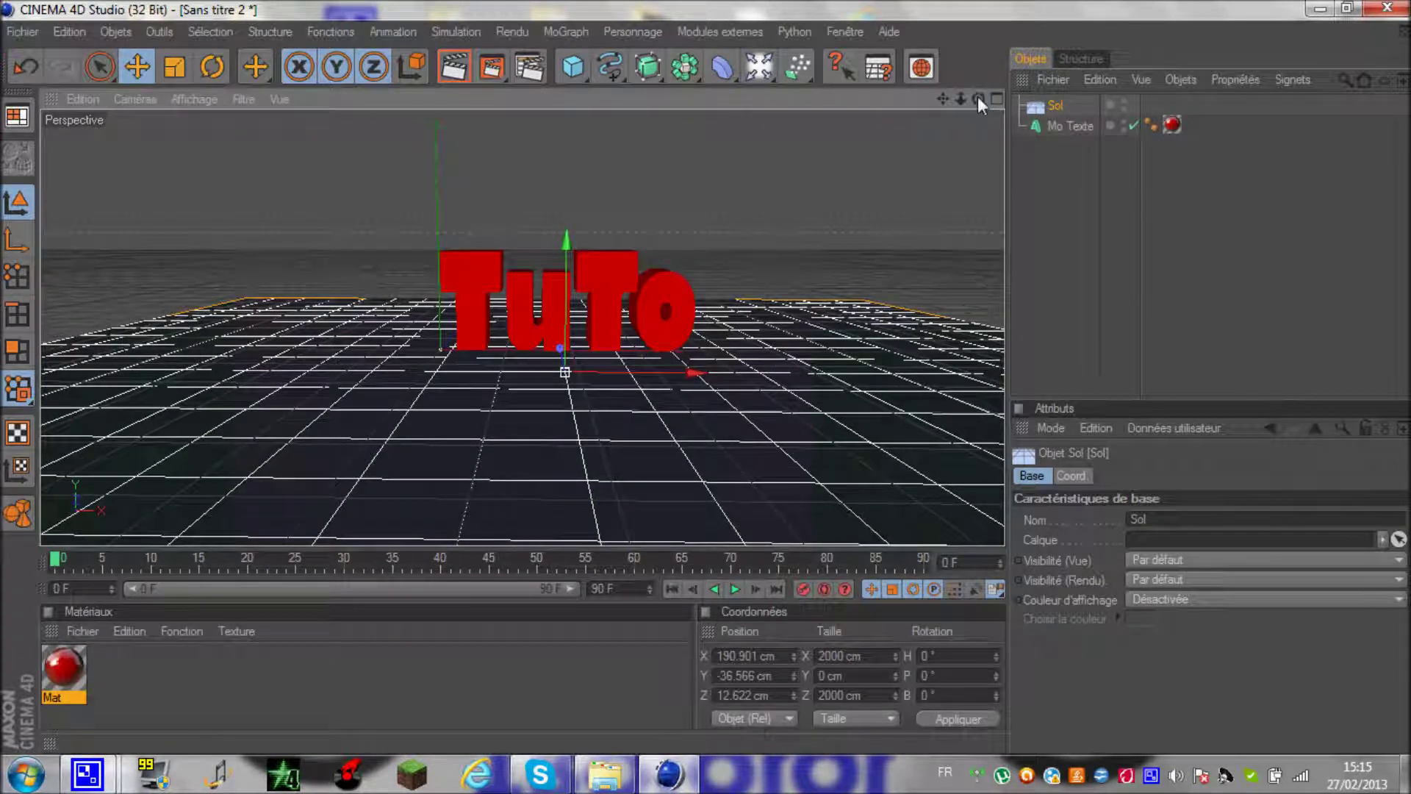
# Duplicate the Sol floor object
pyautogui.click(1058, 105)
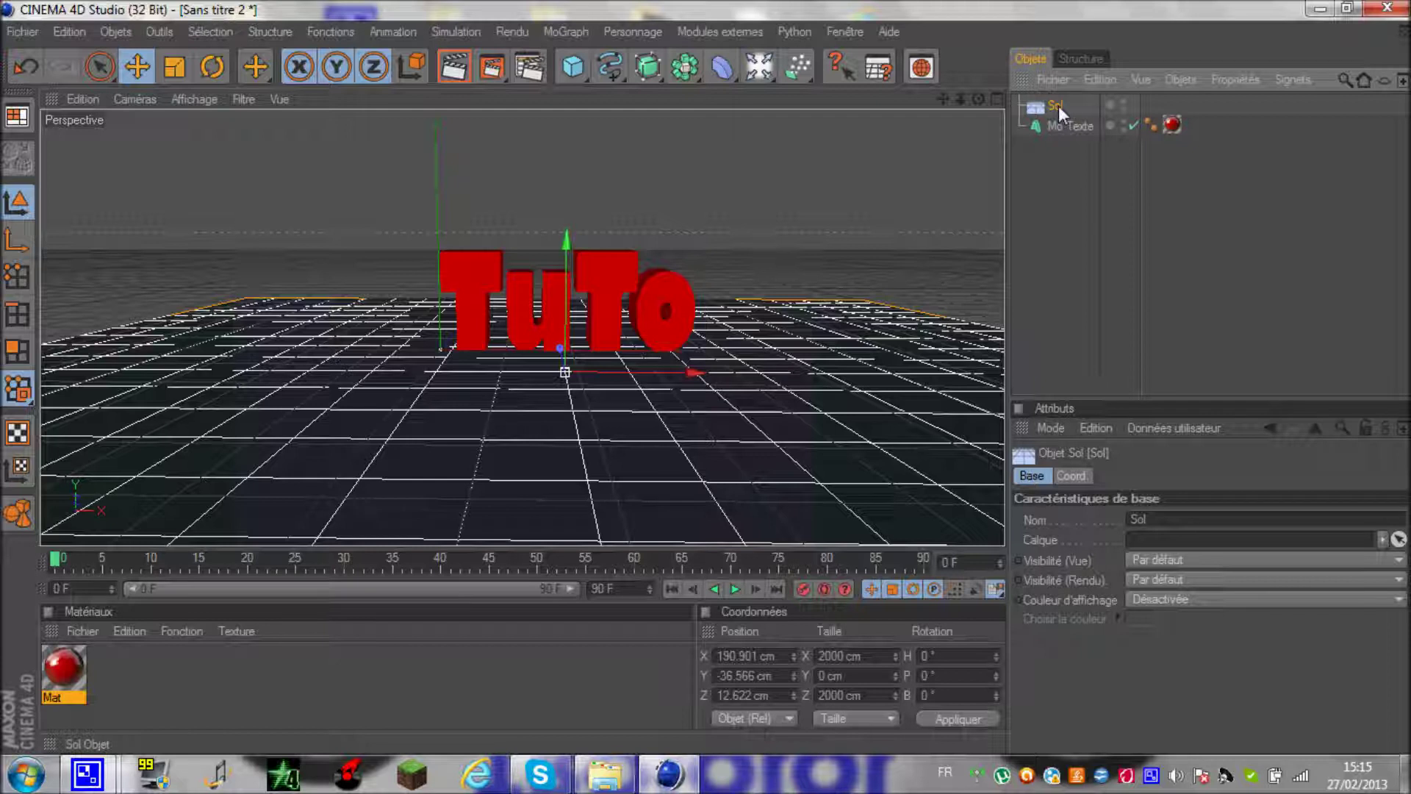
pyautogui.hotkey('ctrl', 'c')
pyautogui.hotkey('ctrl', 'v')
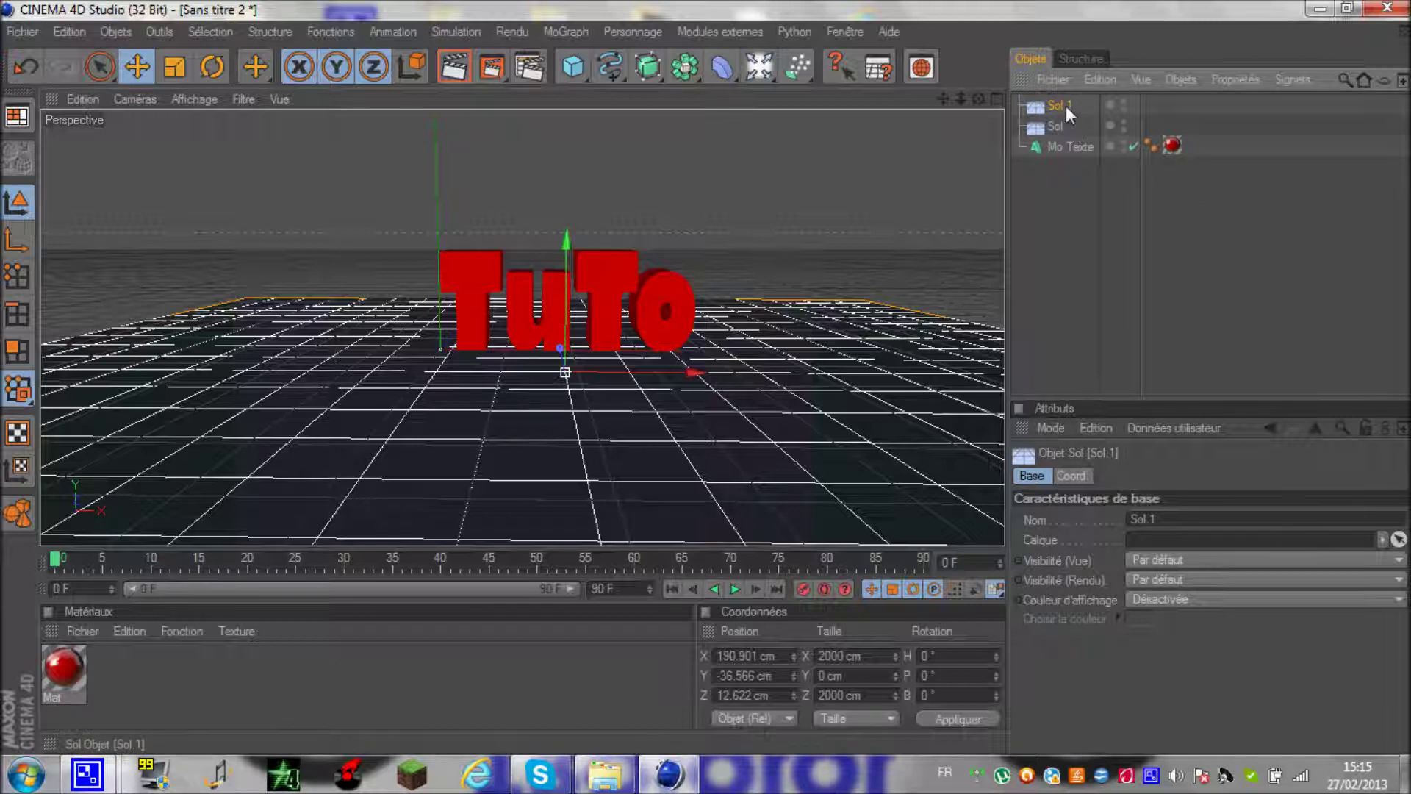
# Rotate the duplicated floor upright with a pitch (P) of 90° so that it forms a back wall
pyautogui.click(208, 66)
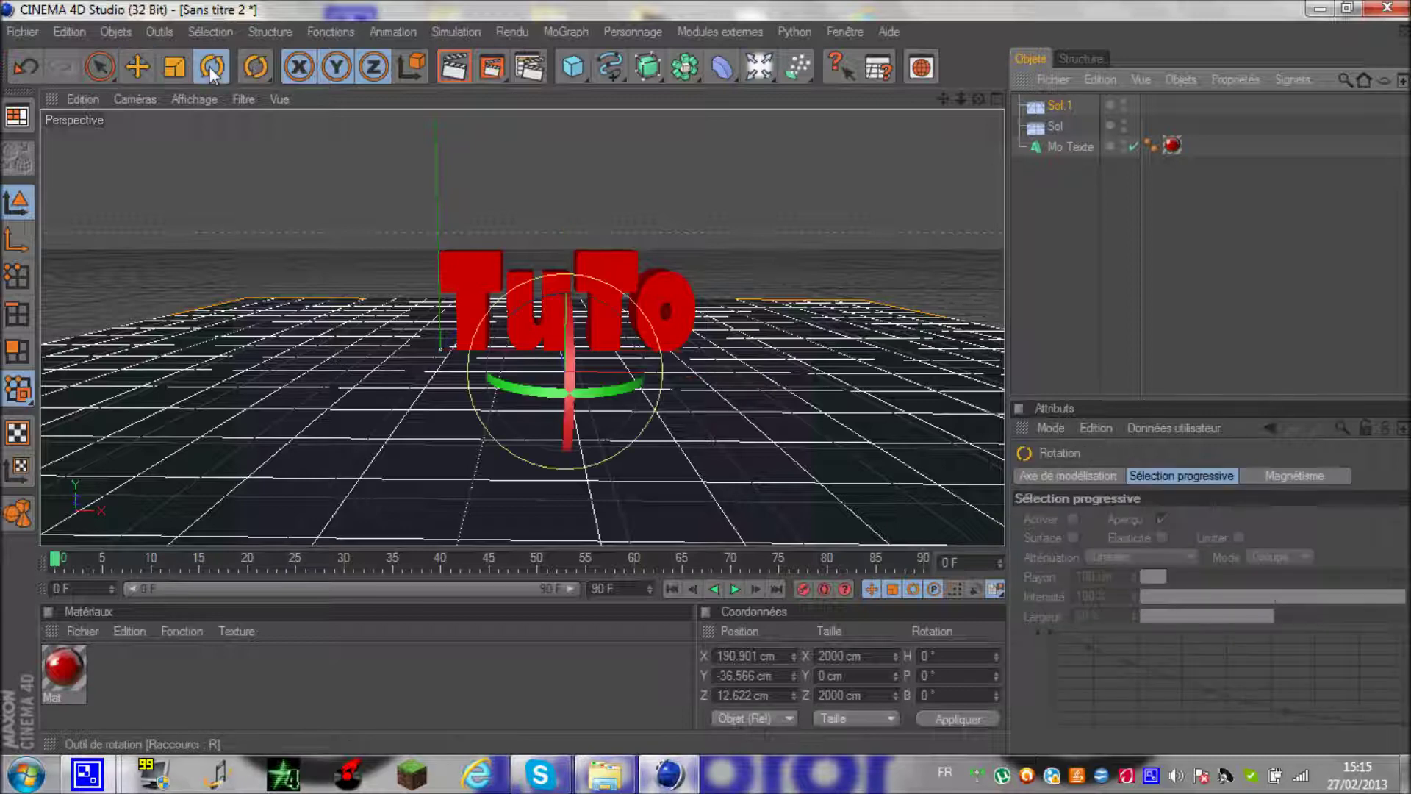
pyautogui.moveTo(558, 327); pyautogui.dragTo(560, 403)
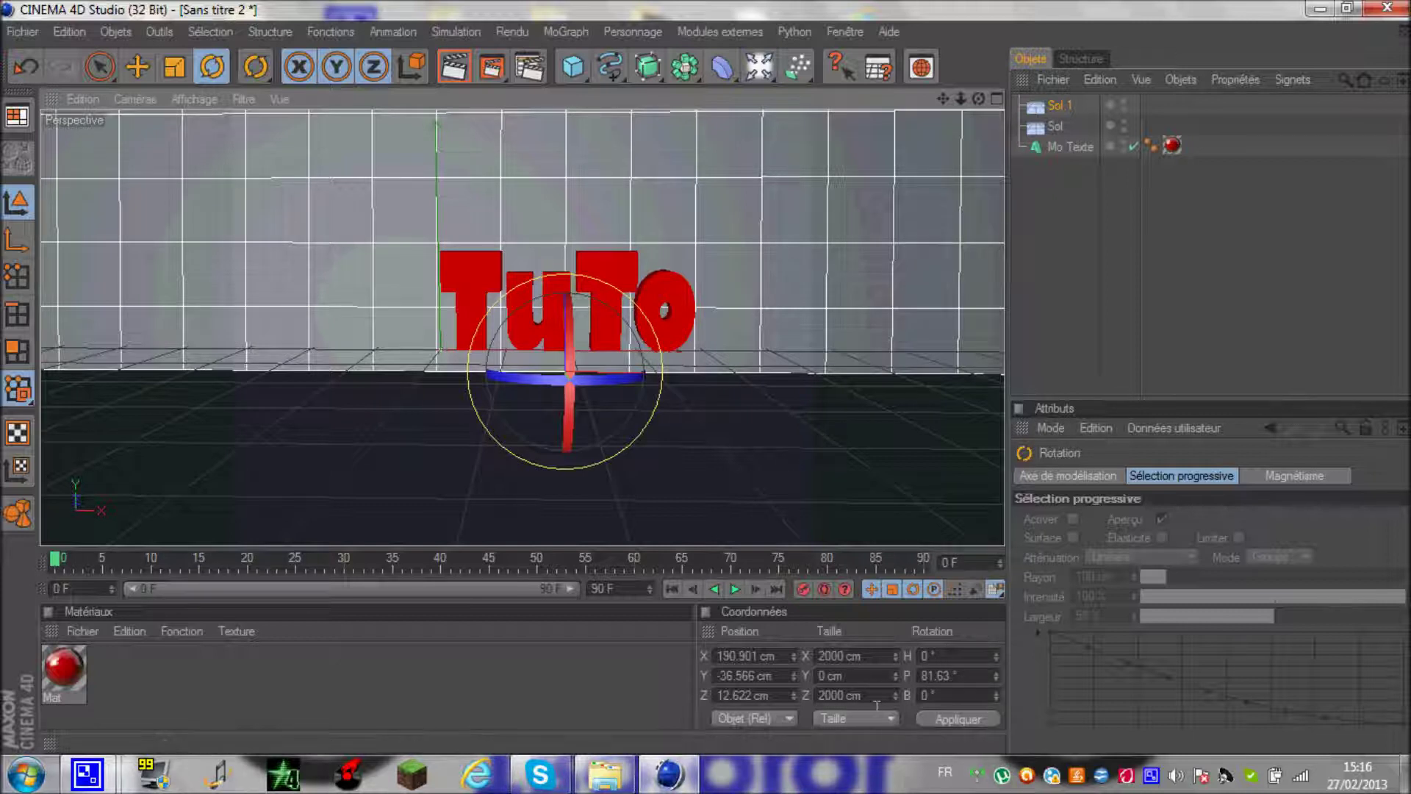
pyautogui.doubleClick(950, 680)
pyautogui.write('0')
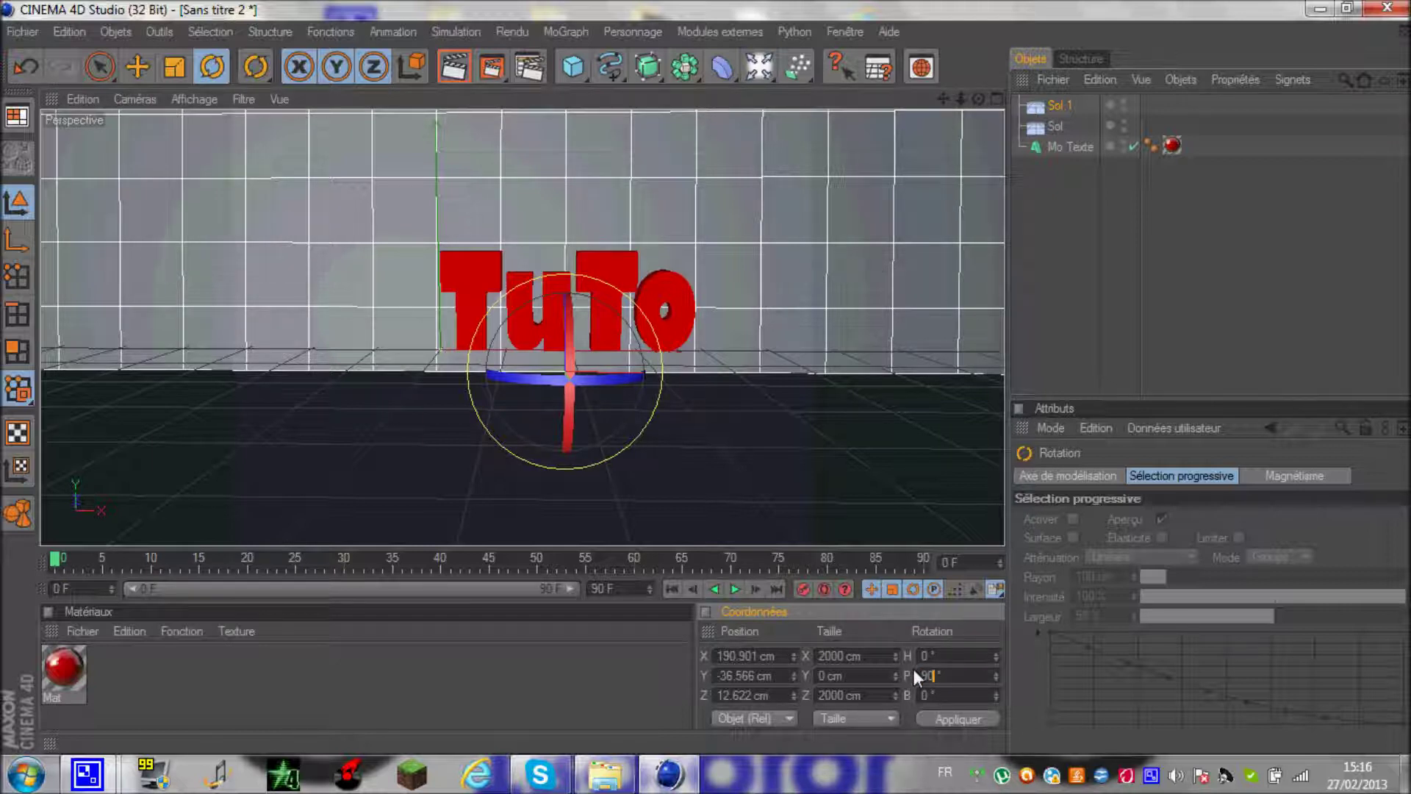
pyautogui.press('Return')
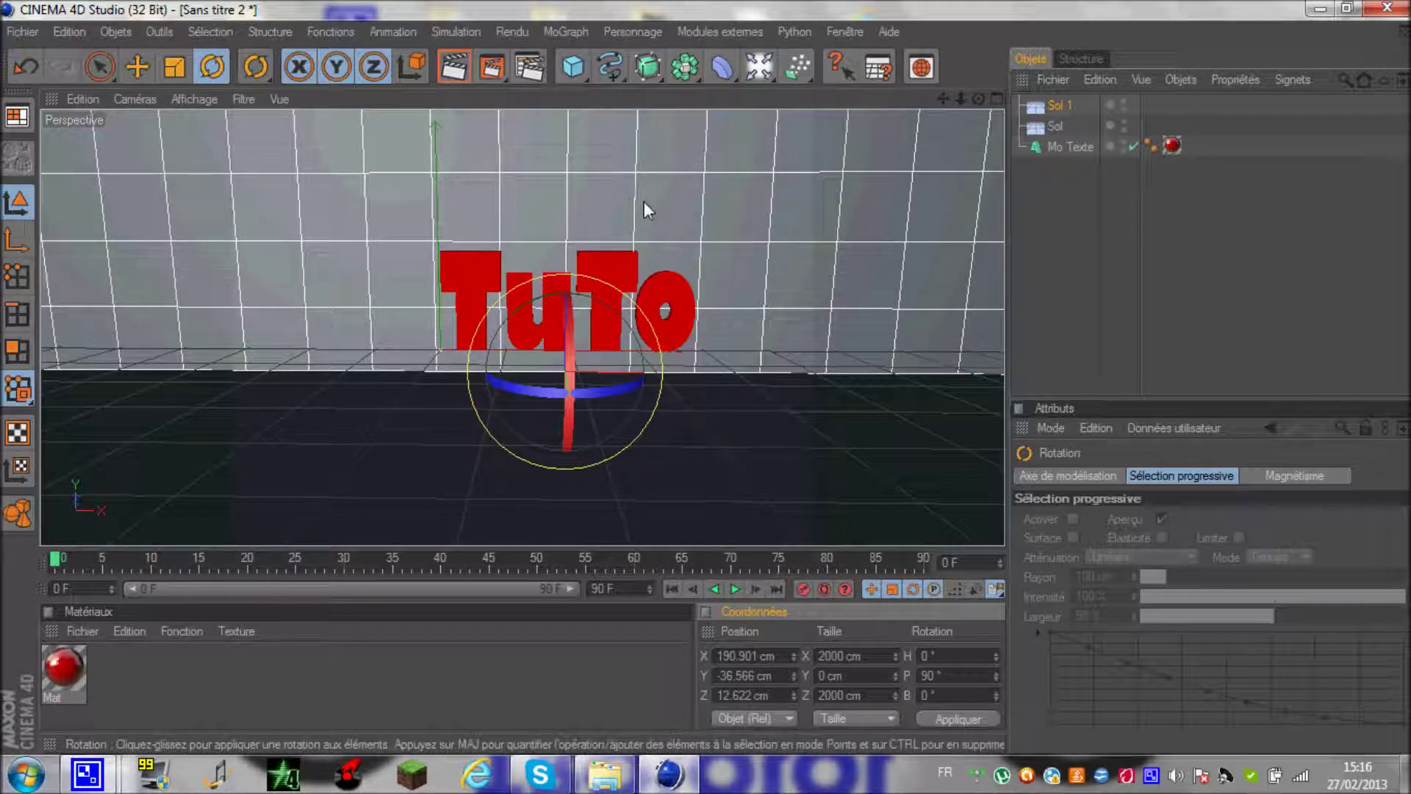
# Move the upright floor copy behind the text to about X 188 cm, Y -160 cm, Z 336 cm
pyautogui.click(140, 66)
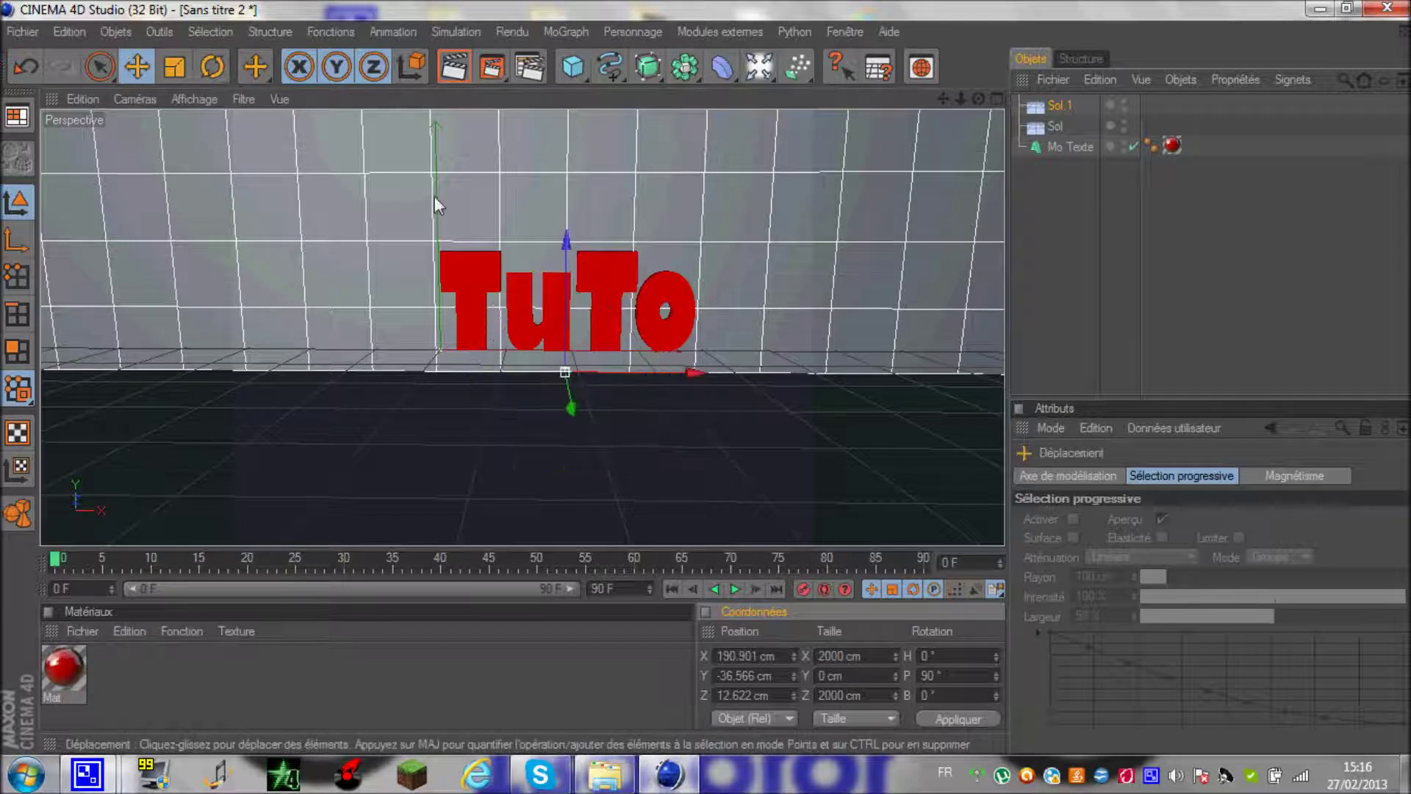
pyautogui.click(702, 375)
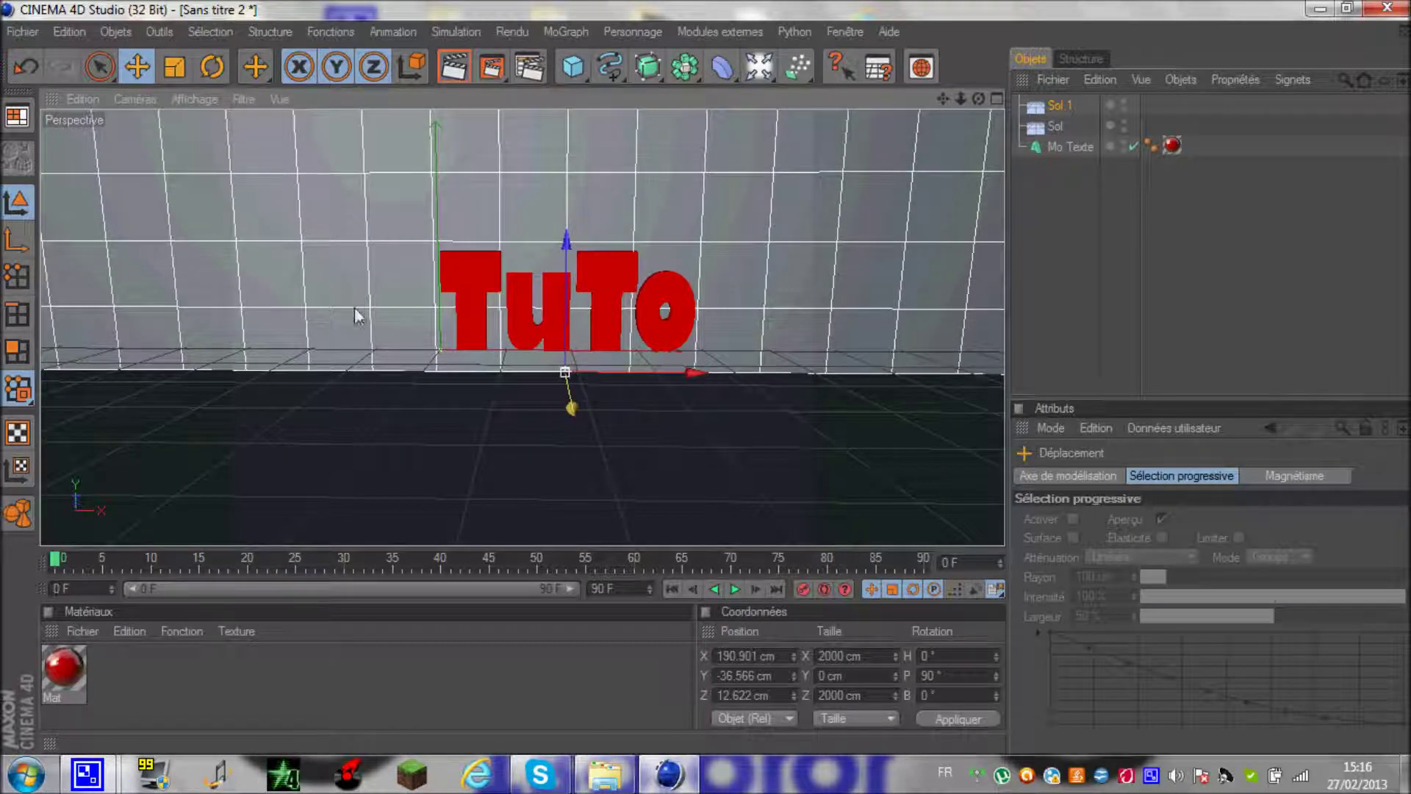
pyautogui.moveTo(709, 338); pyautogui.dragTo(708, 379)
pyautogui.moveTo(569, 508); pyautogui.dragTo(707, 377)
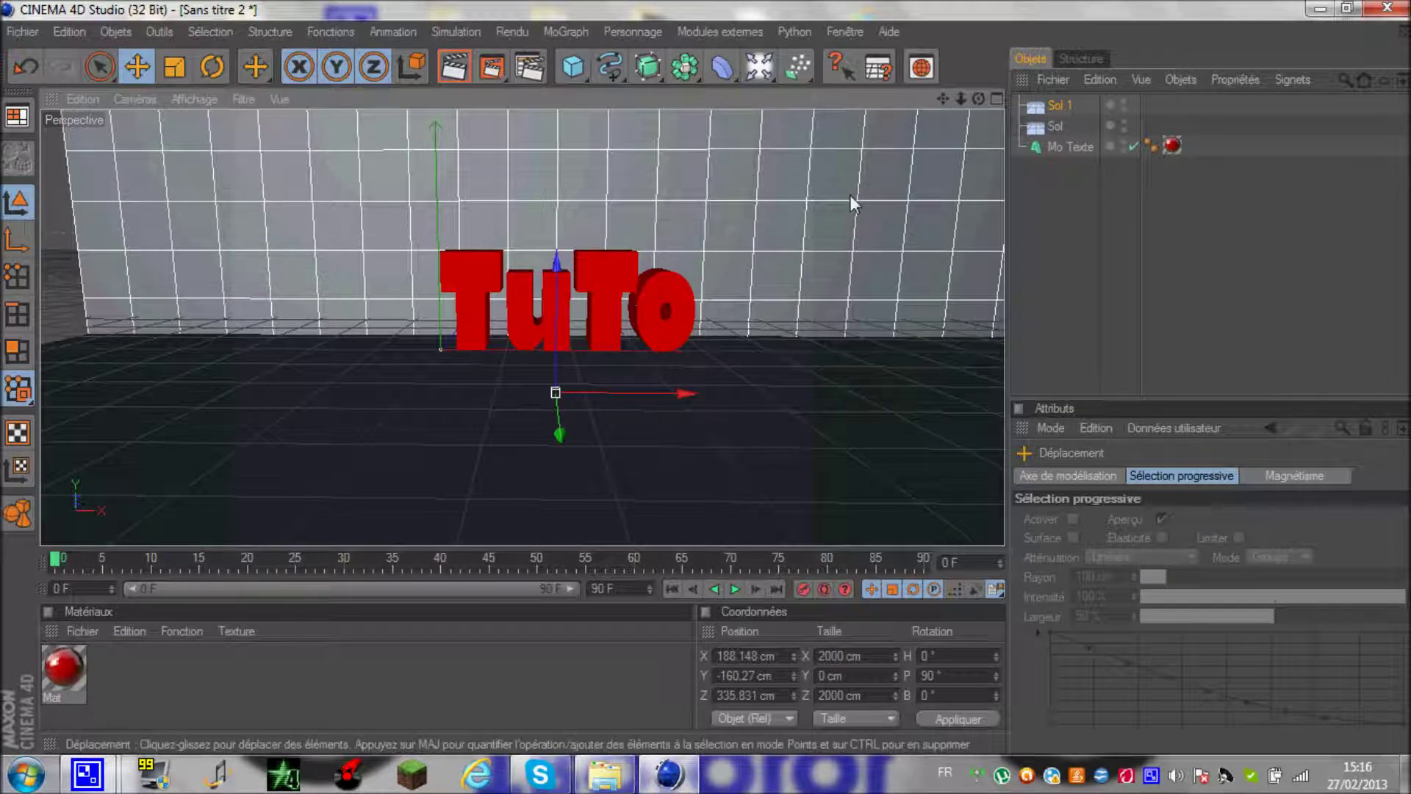
# Raise the Mo Texte object to about Y 270 cm
pyautogui.click(1067, 146)
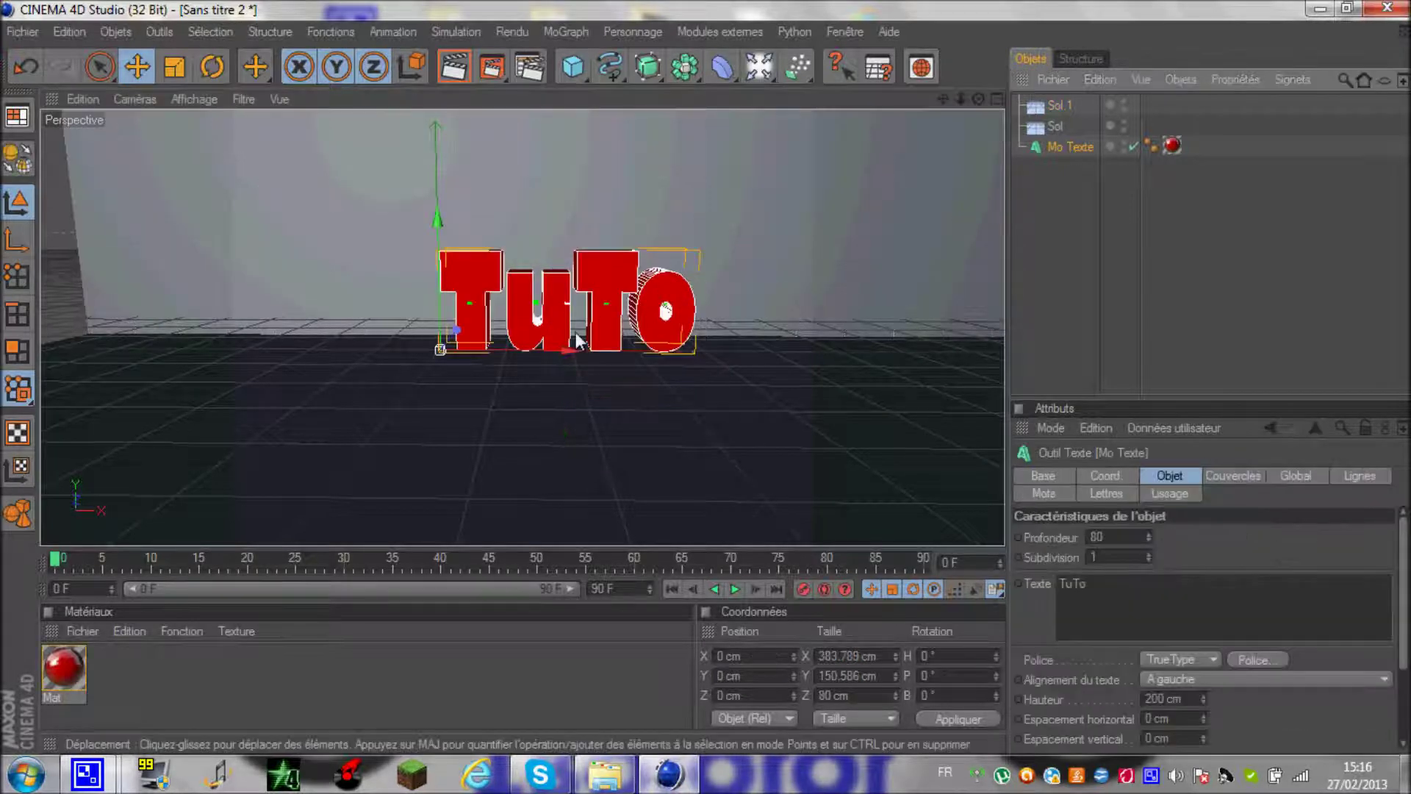
pyautogui.moveTo(437, 221); pyautogui.dragTo(707, 371)
pyautogui.moveTo(944, 96); pyautogui.dragTo(707, 376)
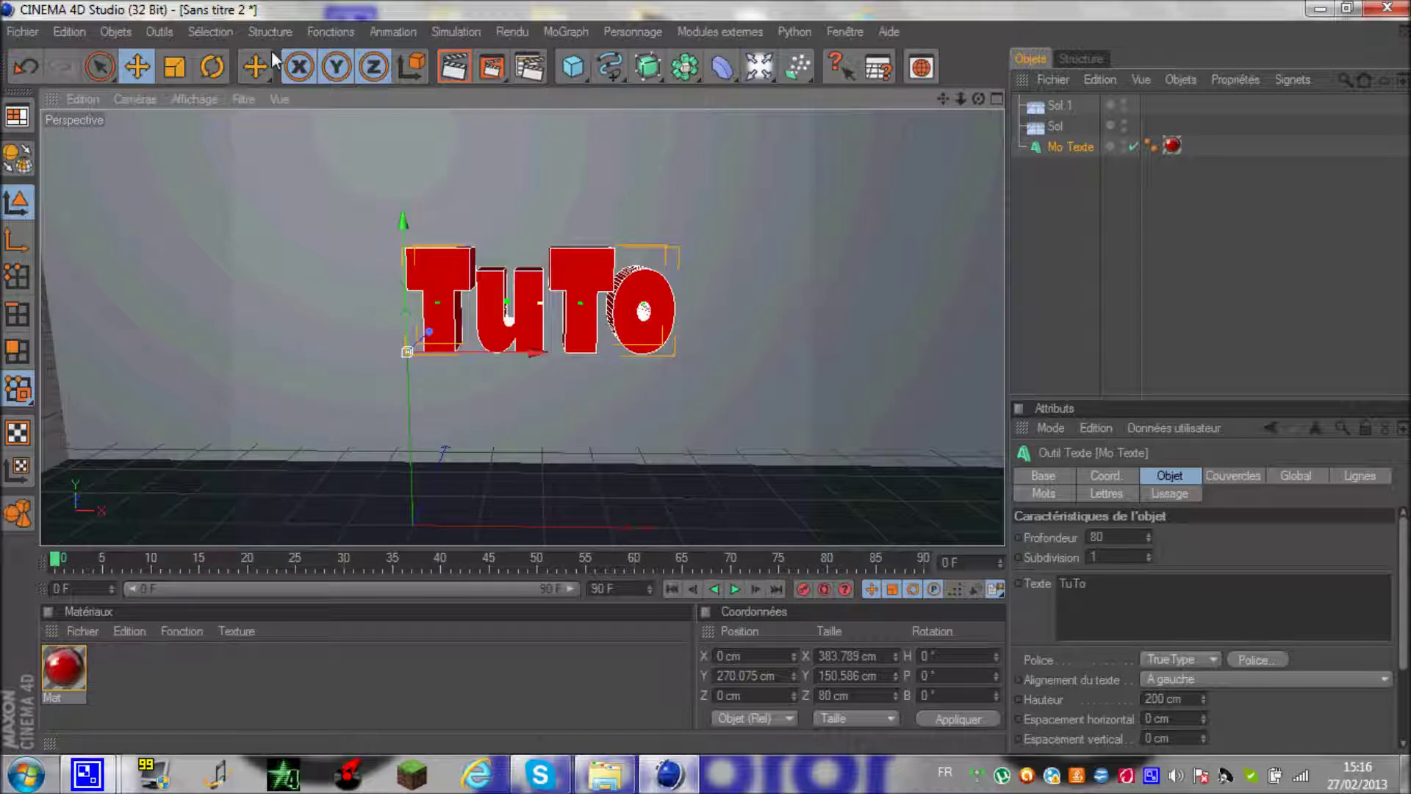
# Create a new material with its specular channel disabled and its reflection channel enabled
pyautogui.doubleClick(213, 677)
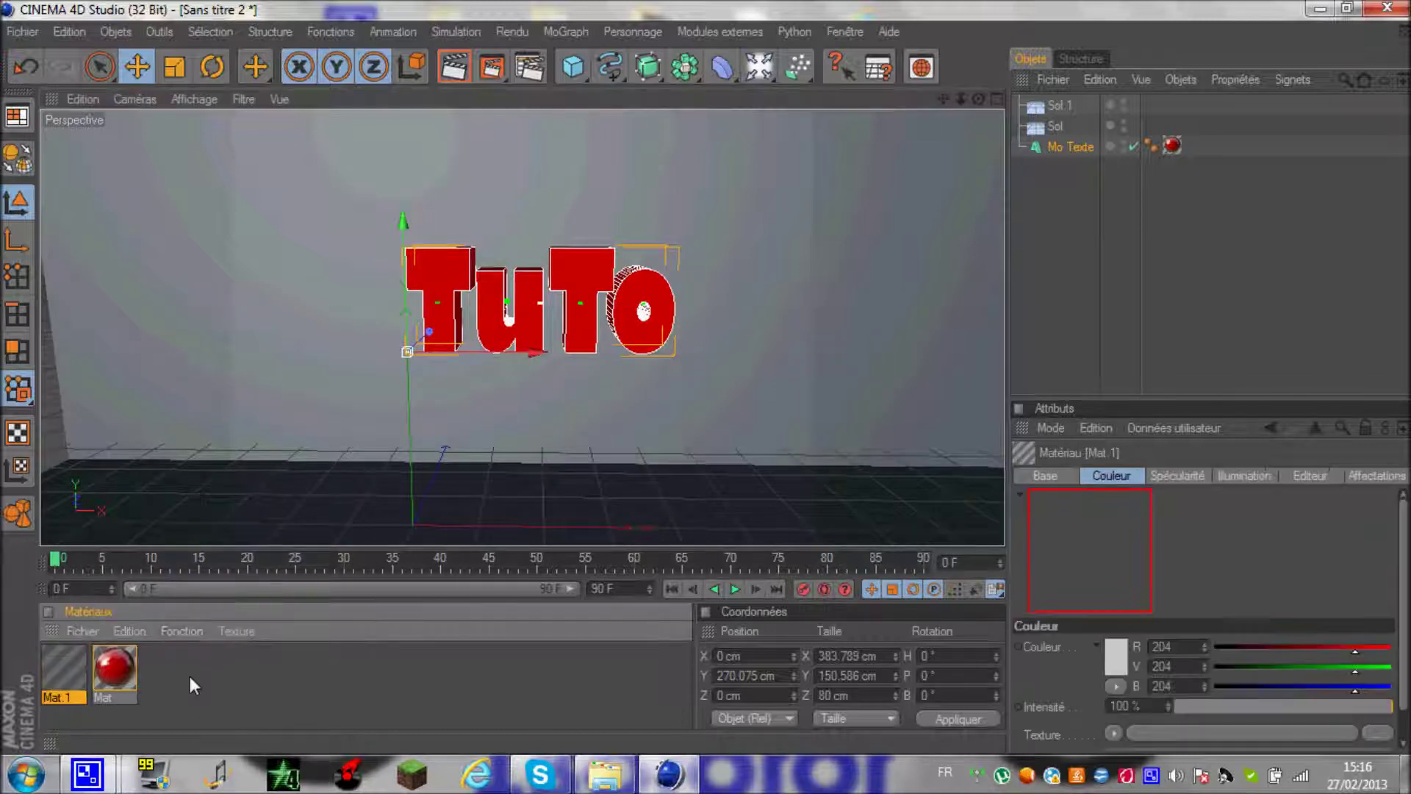
pyautogui.doubleClick(57, 673)
pyautogui.click(563, 220)
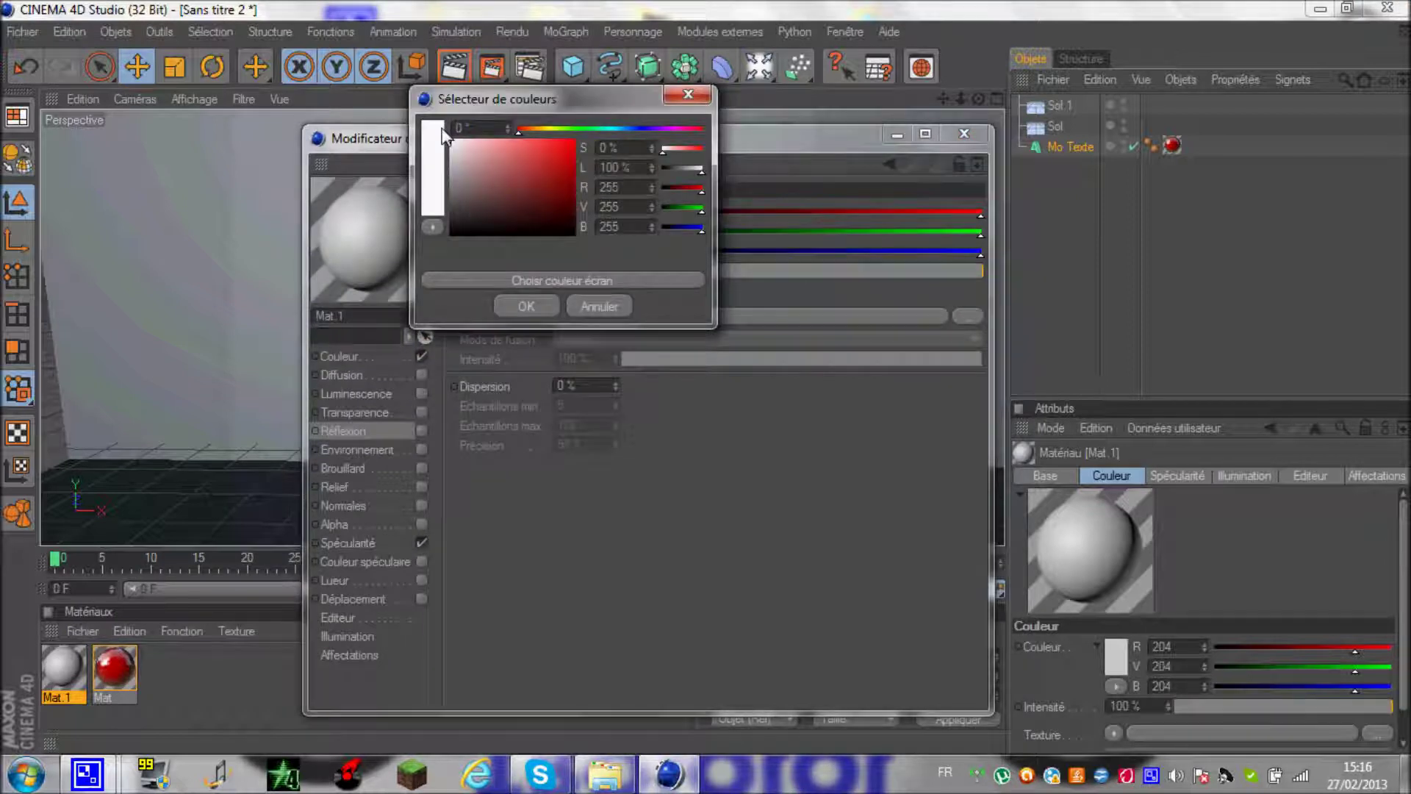
pyautogui.click(514, 307)
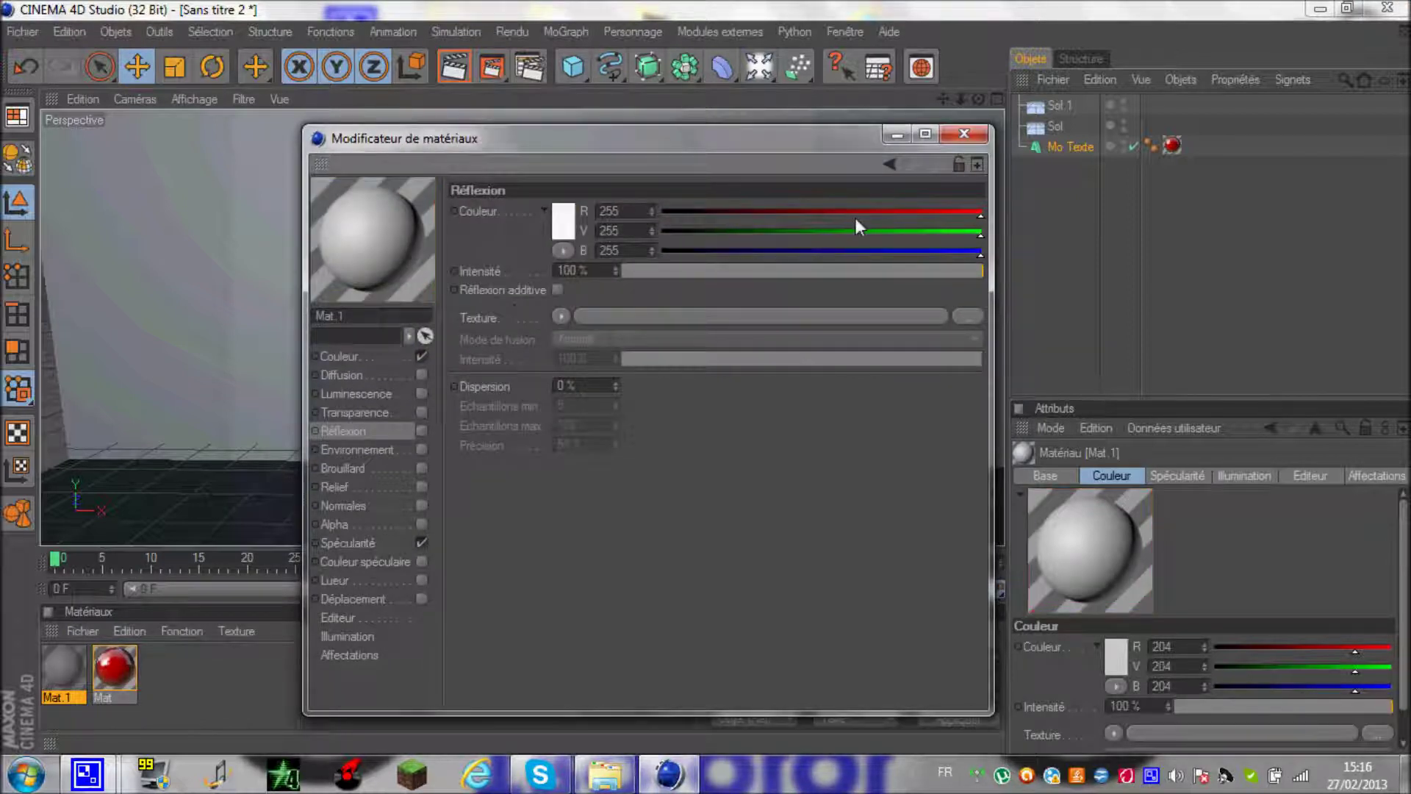
pyautogui.click(422, 542)
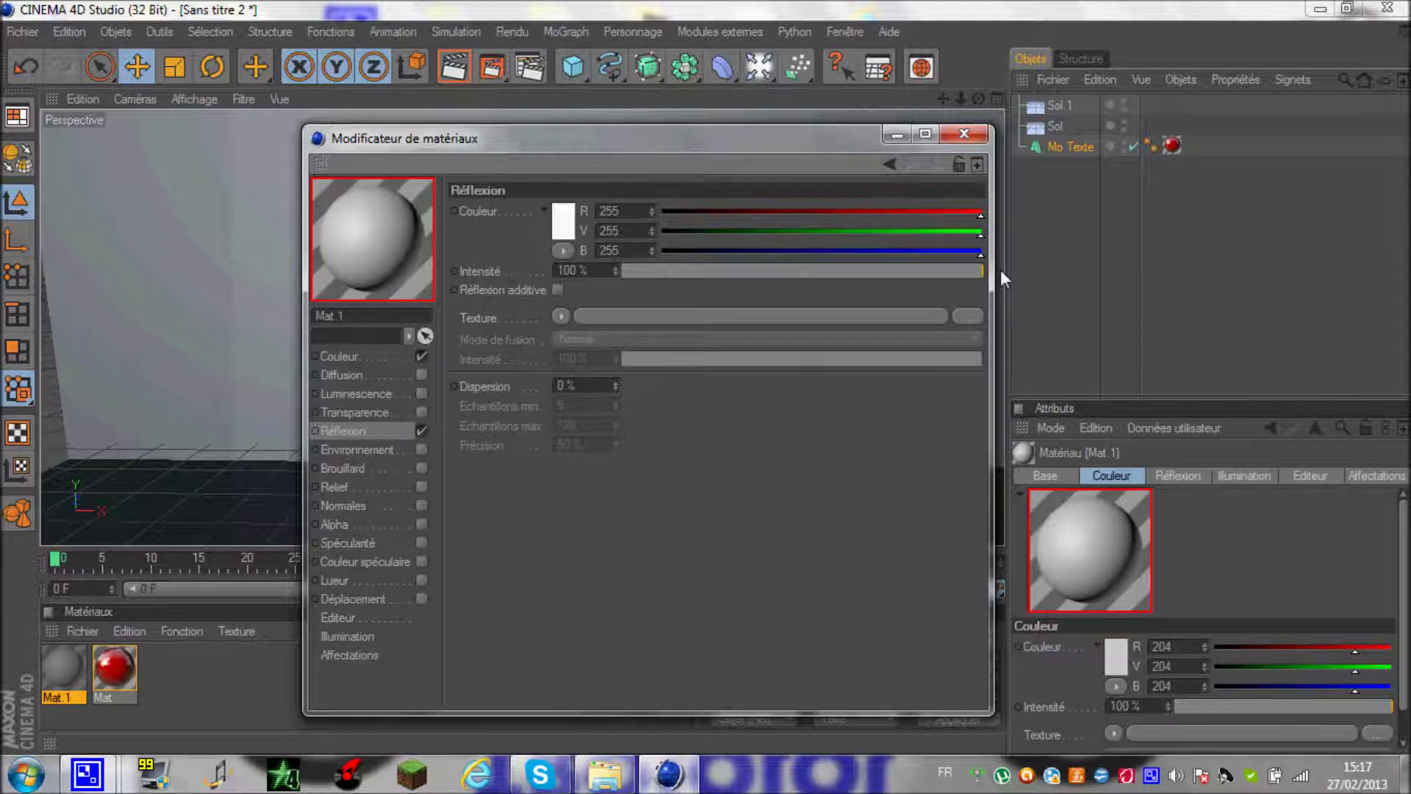
# Configure the new material's reflection with 30 % intensity, an off-white colour (R 241, V 231, B 231) and a Fresnel texture
pyautogui.moveTo(978, 269); pyautogui.dragTo(731, 278)
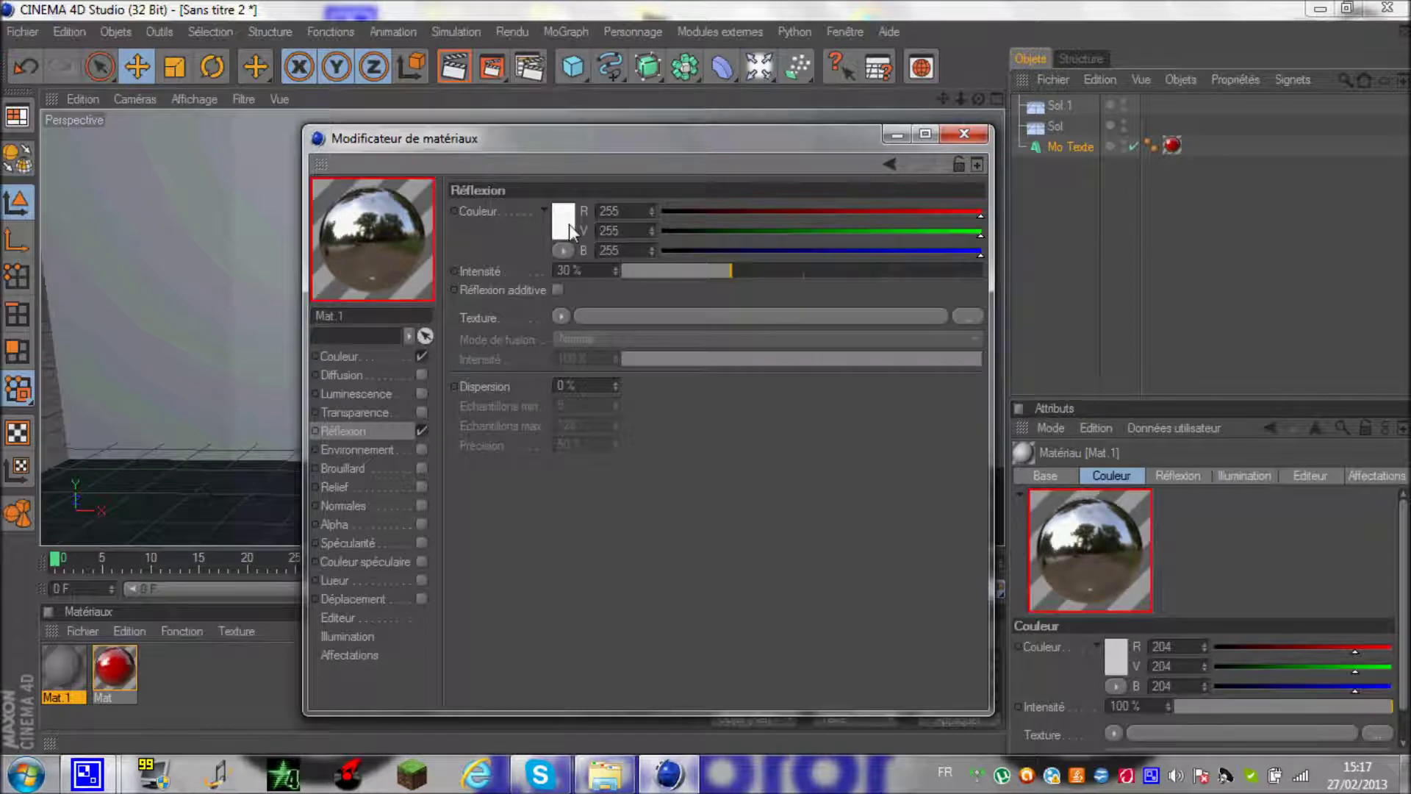
pyautogui.click(569, 223)
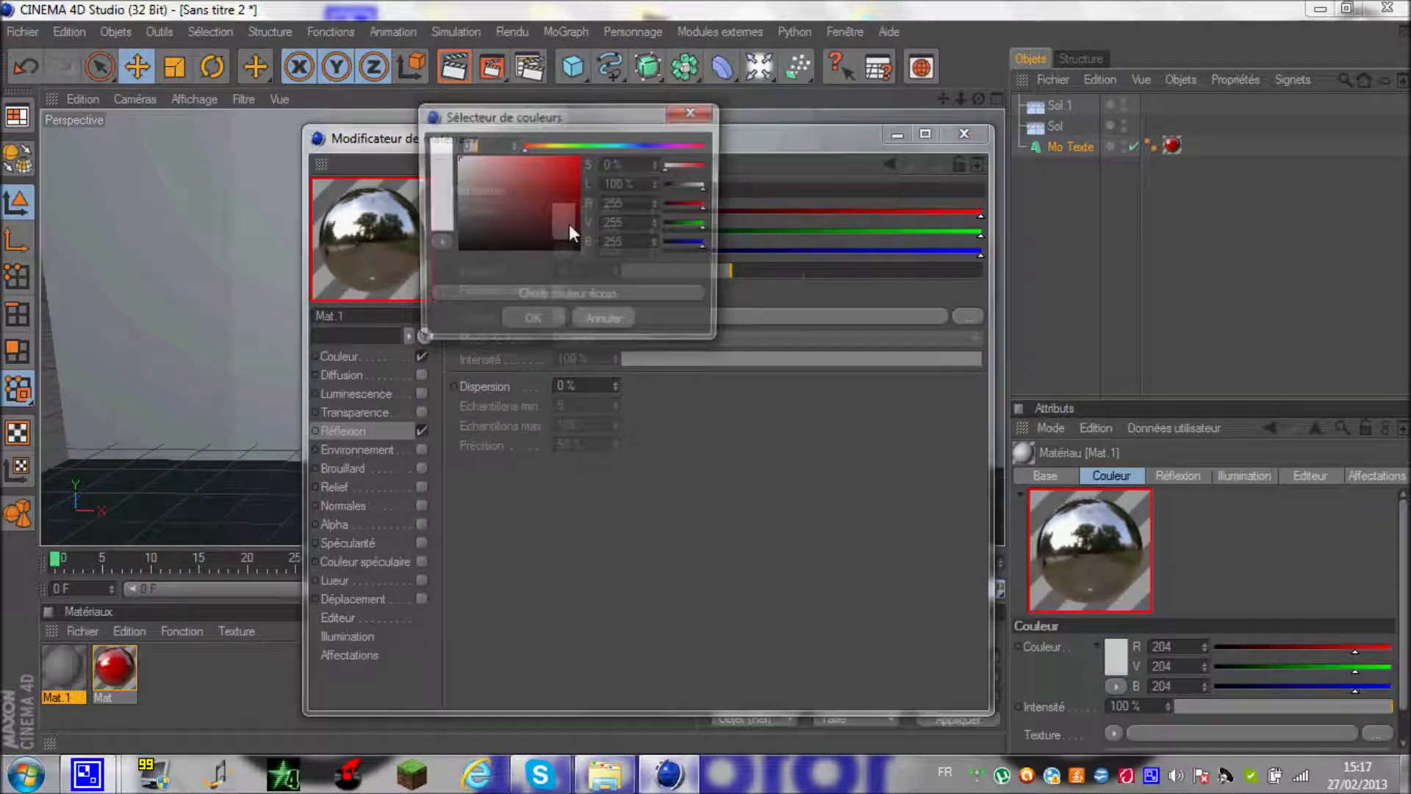
pyautogui.click(465, 163)
pyautogui.click(544, 323)
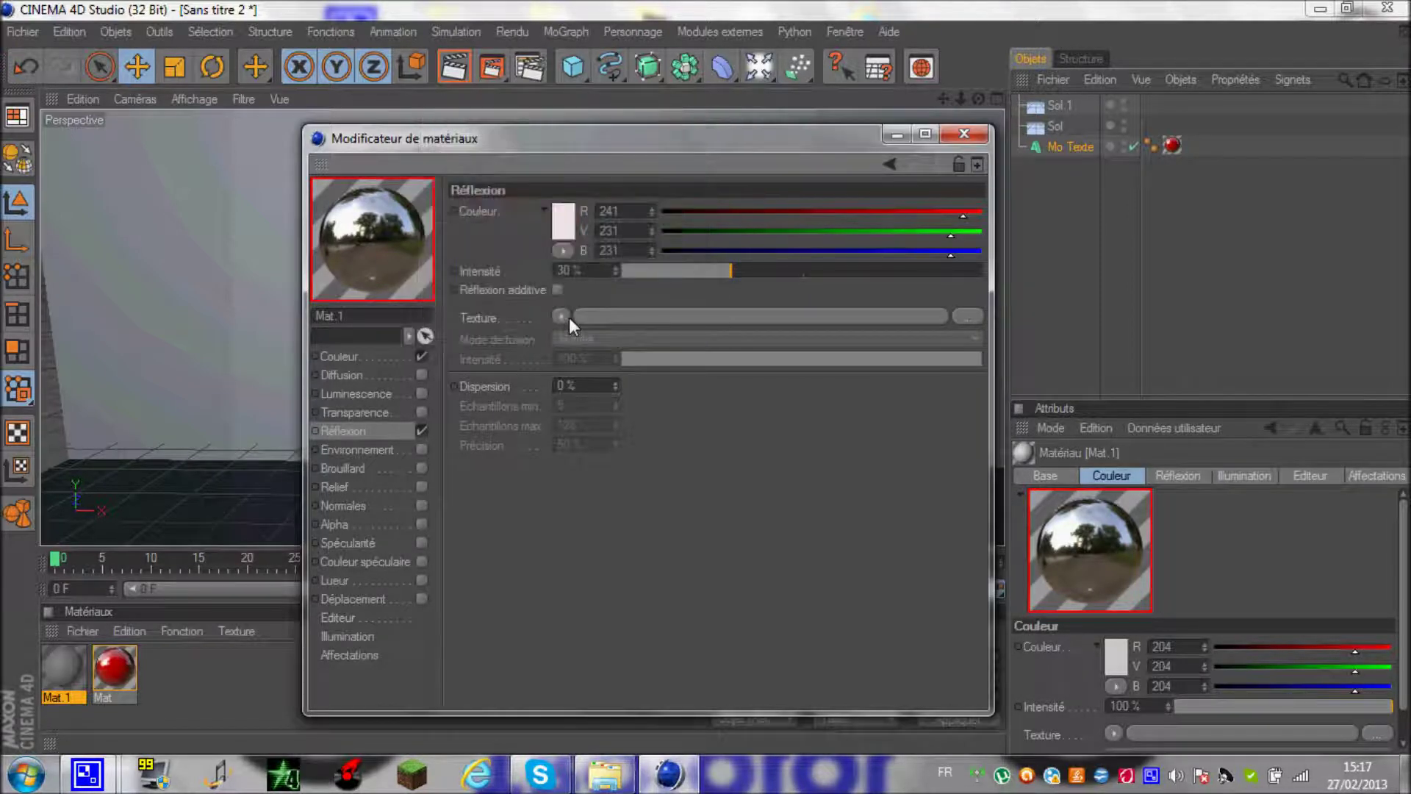
pyautogui.click(561, 316)
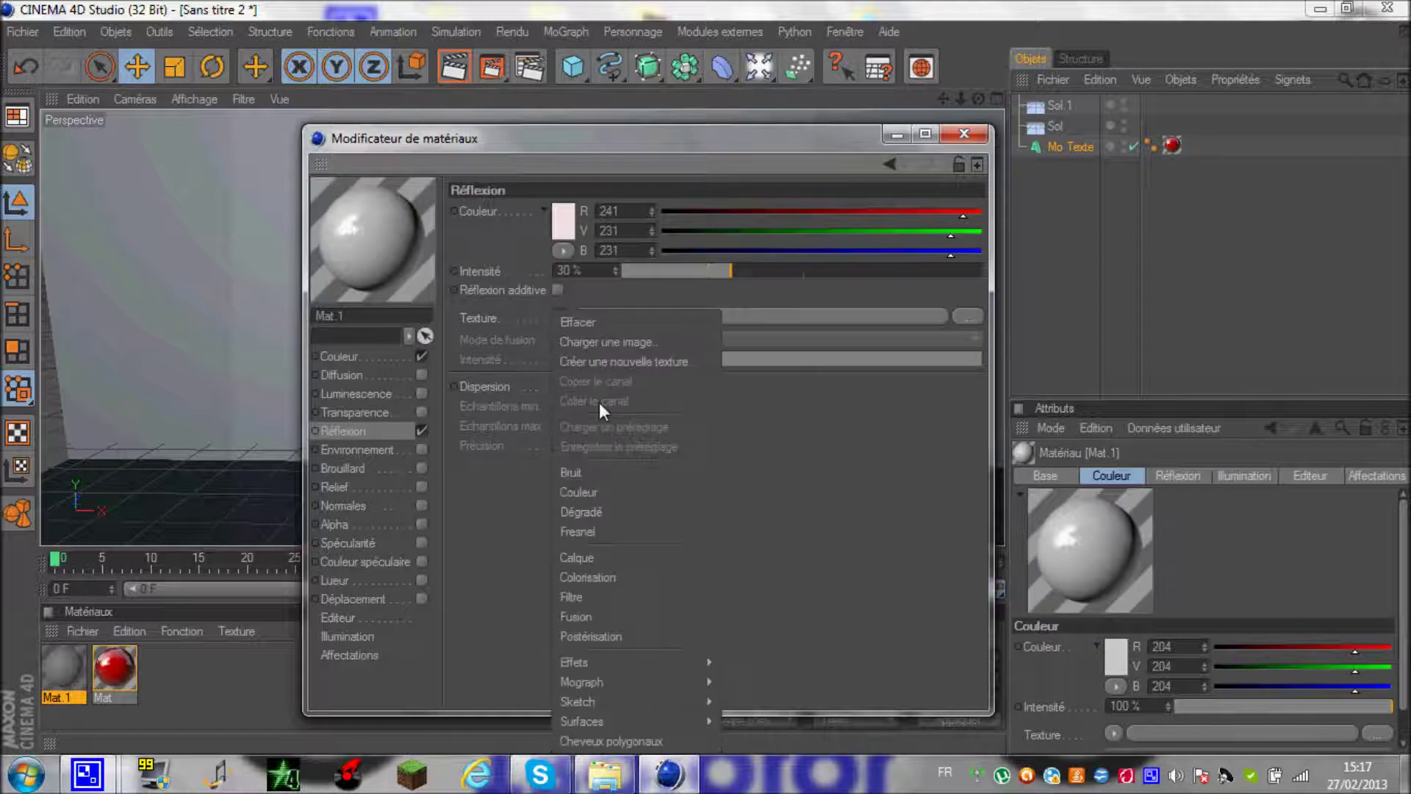
pyautogui.click(592, 534)
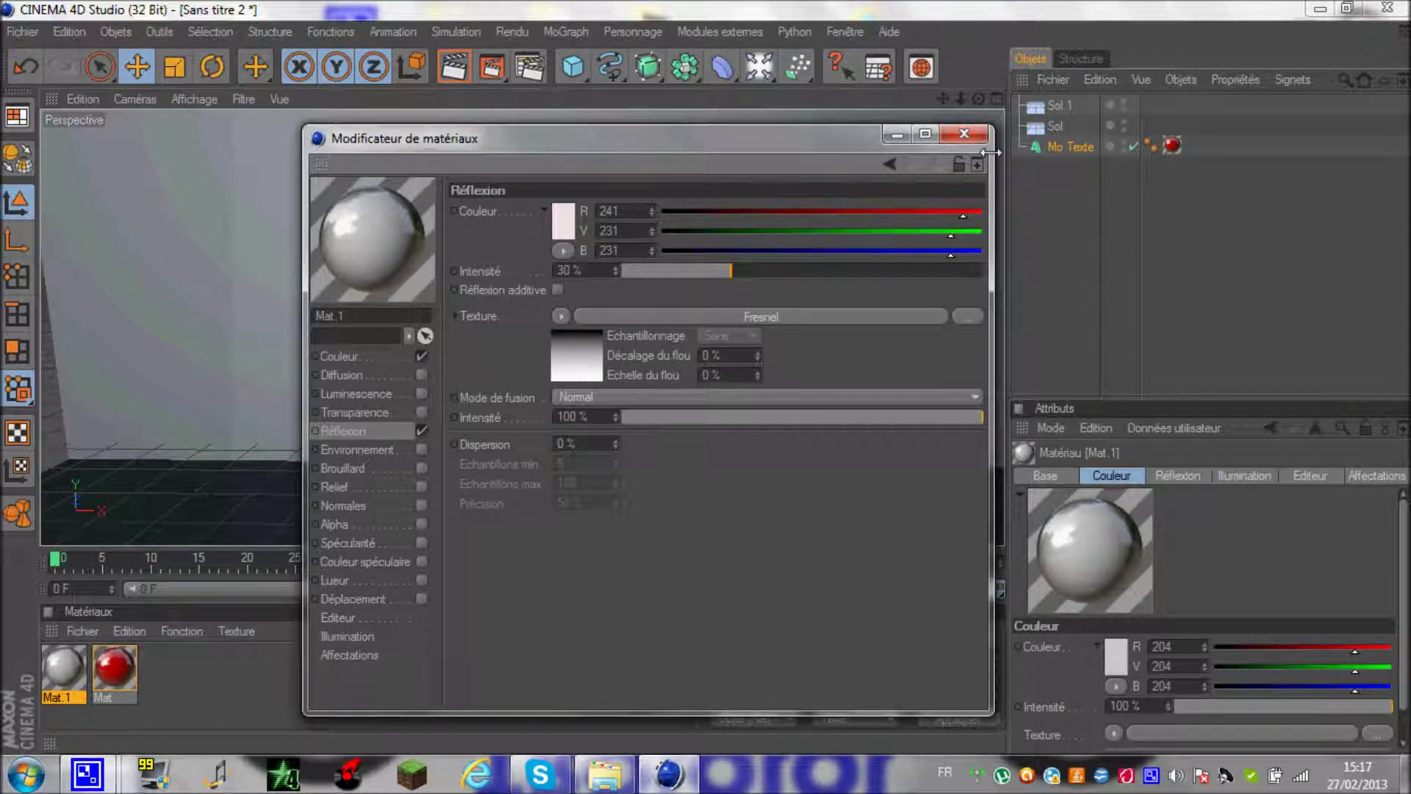
# Close the material editor and apply the new reflective material to both Sol and Sol.1
pyautogui.click(963, 134)
pyautogui.moveTo(56, 666); pyautogui.dragTo(1063, 127)
pyautogui.moveTo(84, 686); pyautogui.dragTo(1146, 104)
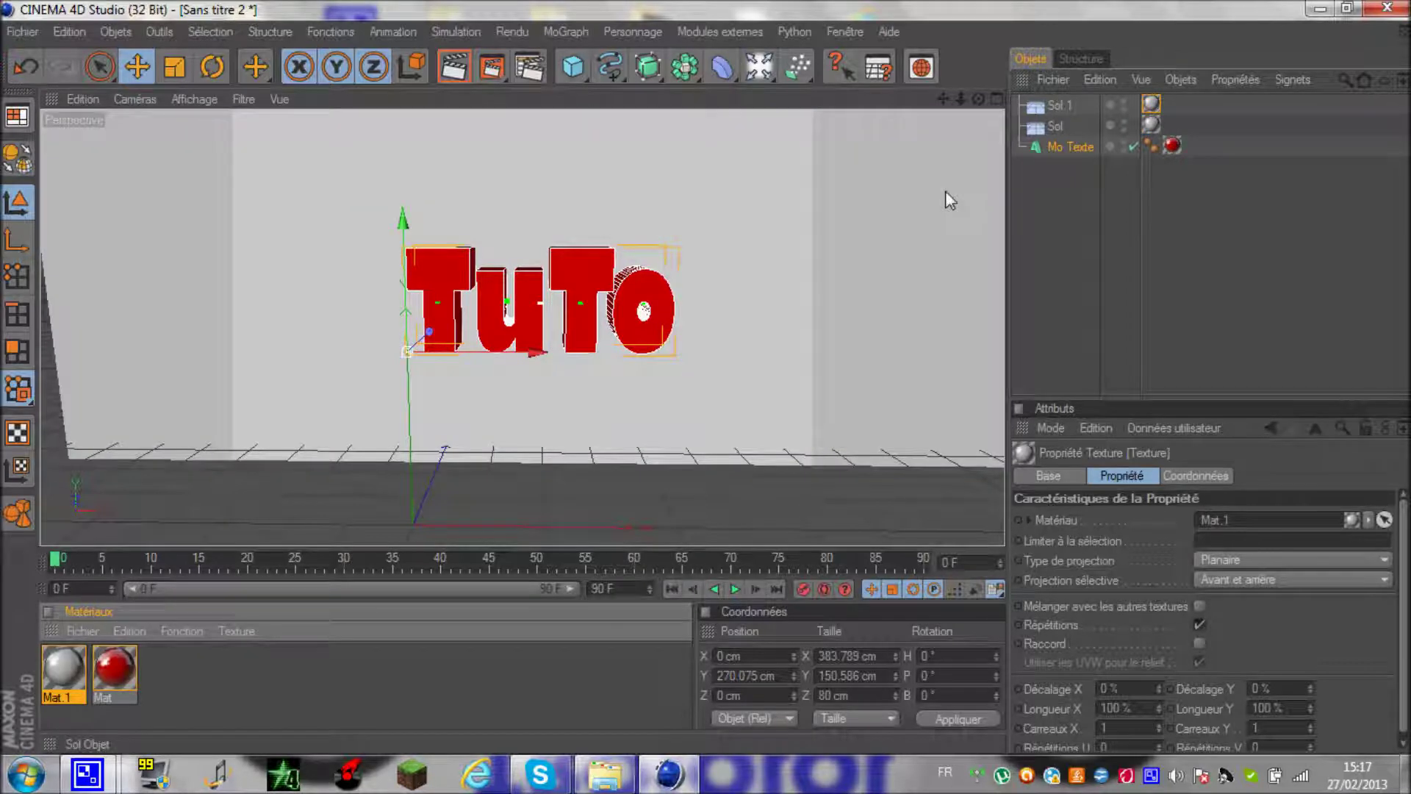
# Raise the Sol floor to about Y 27 cm and render the active view
pyautogui.scroll(-5, 536, 436)
pyautogui.scroll(-2, 540, 506)
pyautogui.scroll(-1, 519, 465)
pyautogui.scroll(4, 519, 463)
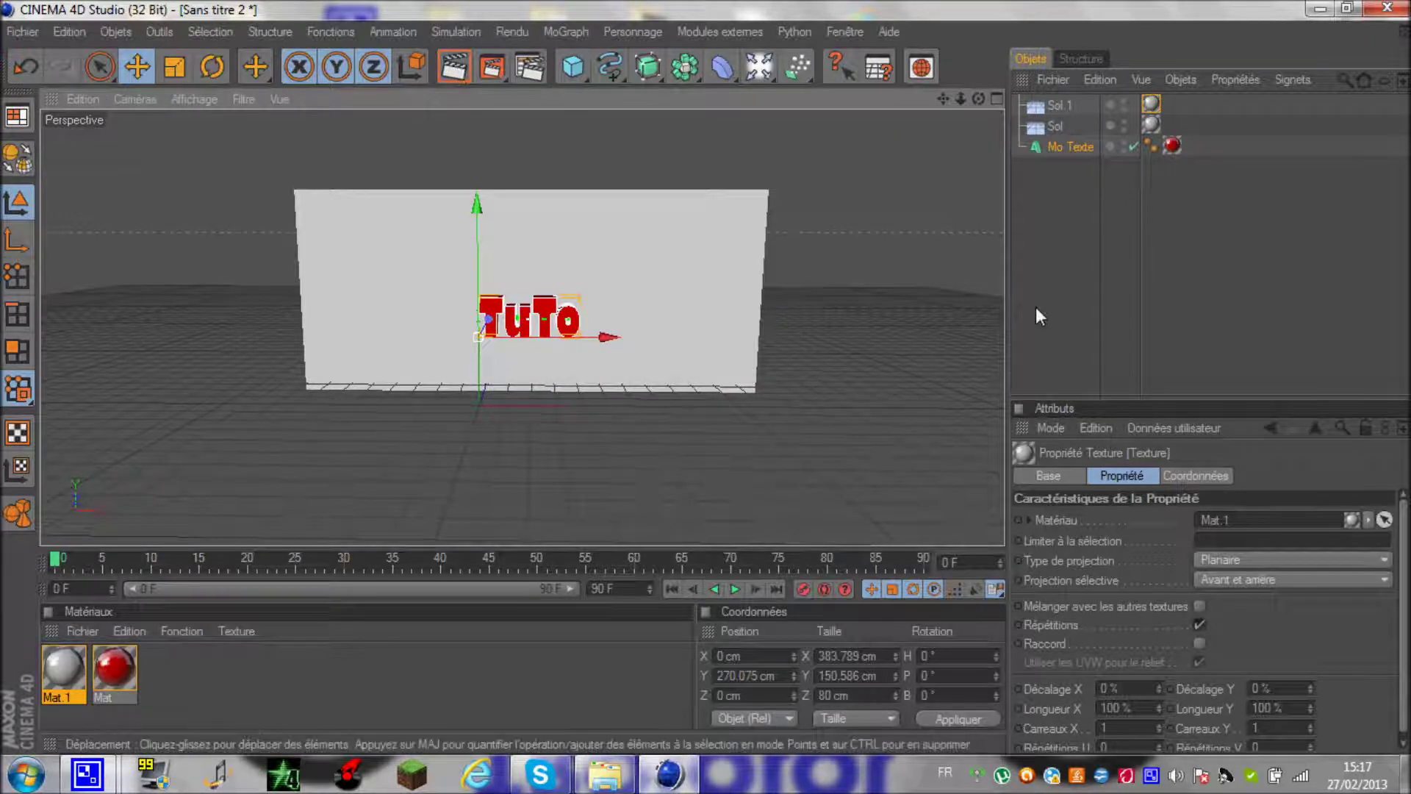
pyautogui.click(1054, 124)
pyautogui.moveTo(533, 388); pyautogui.dragTo(707, 393)
pyautogui.click(450, 69)
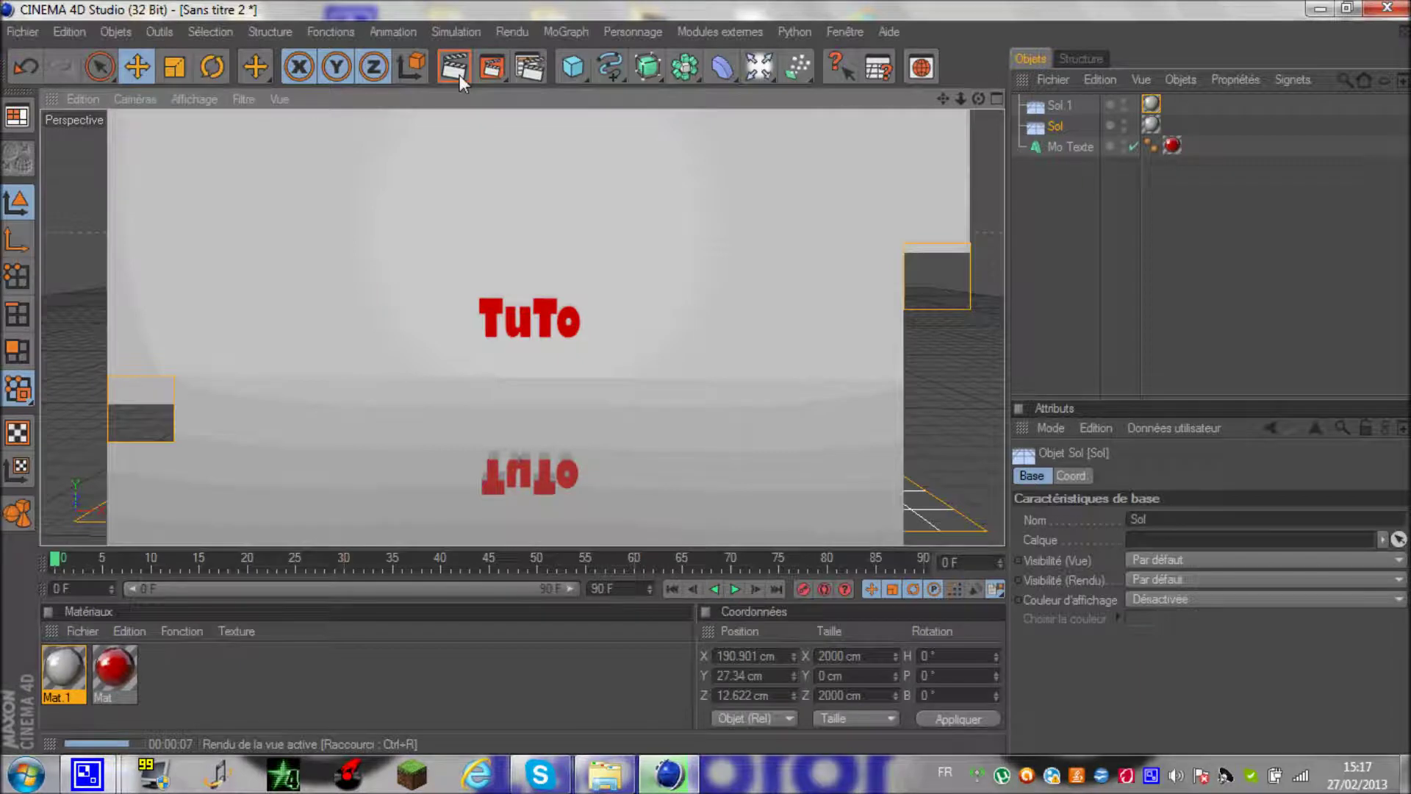
pyautogui.click(488, 224)
pyautogui.scroll(1, 905, 347)
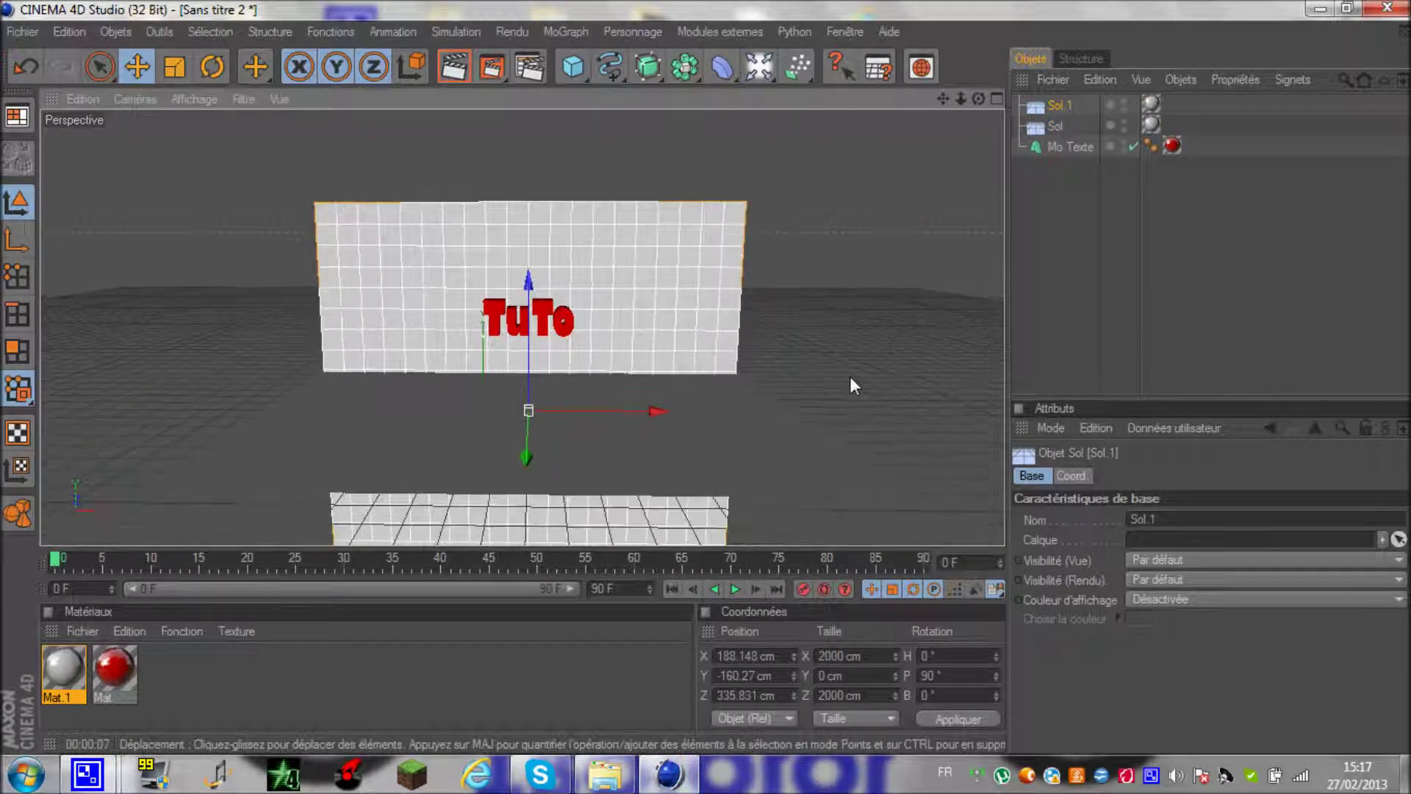
pyautogui.scroll(1, 872, 354)
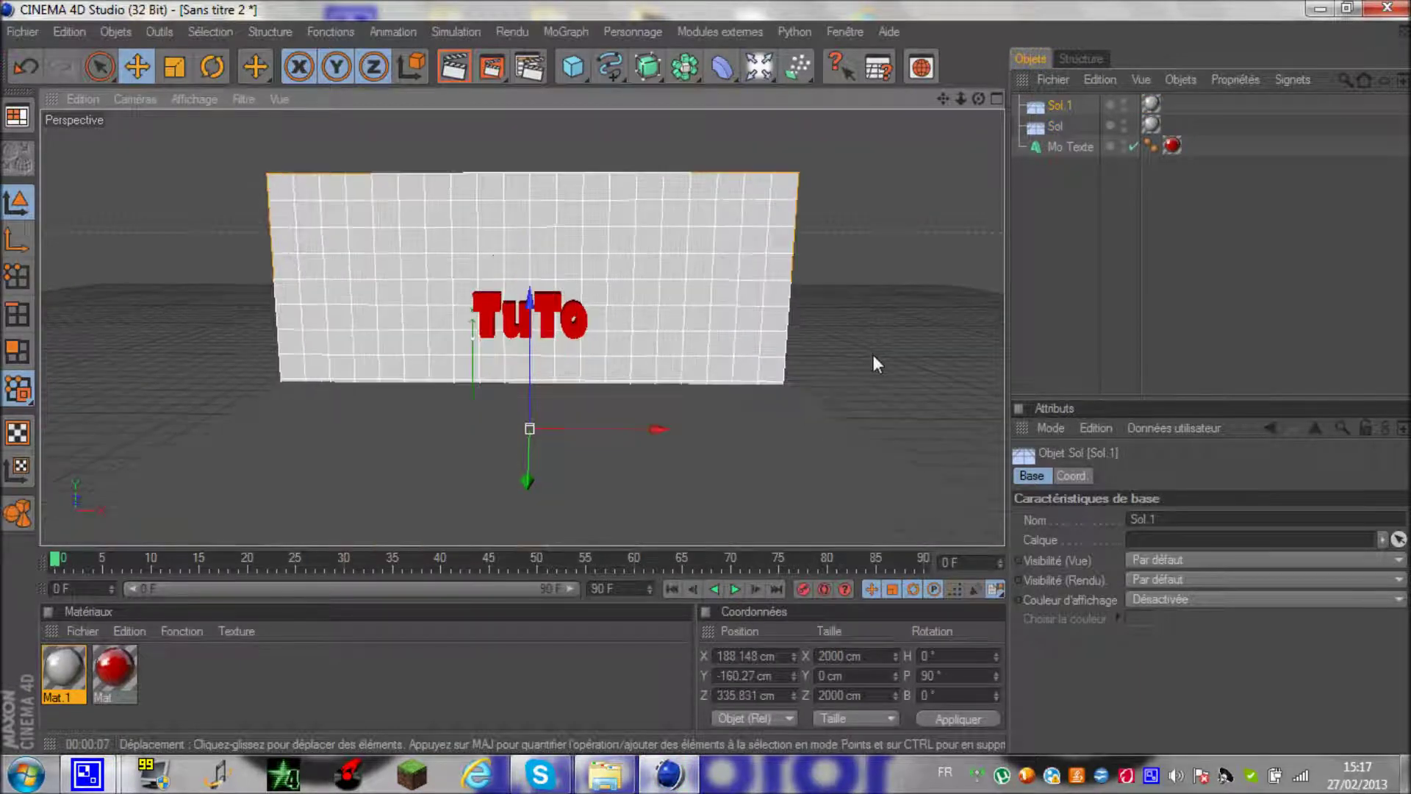
pyautogui.click(872, 355)
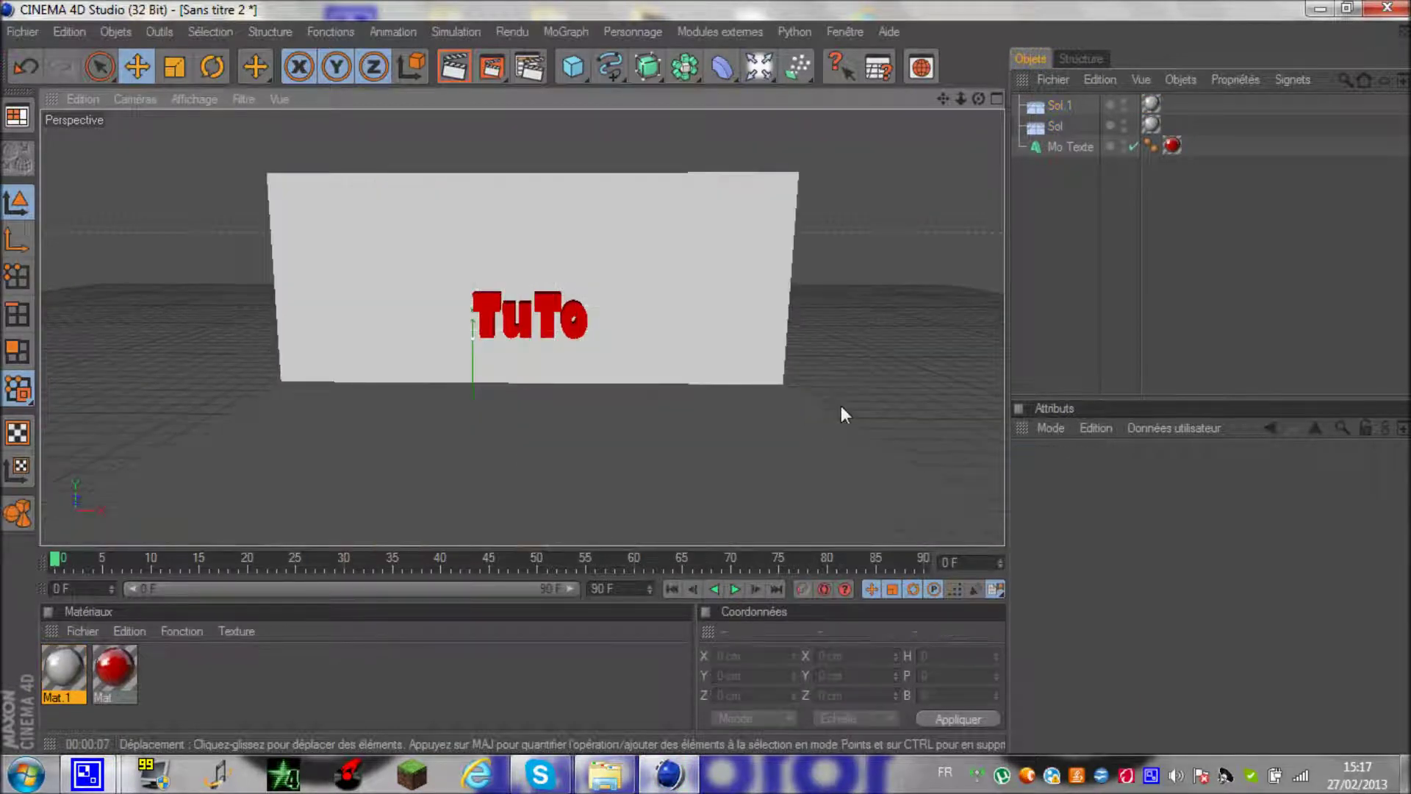
pyautogui.click(707, 378)
pyautogui.click(637, 327)
pyautogui.scroll(-1, 638, 327)
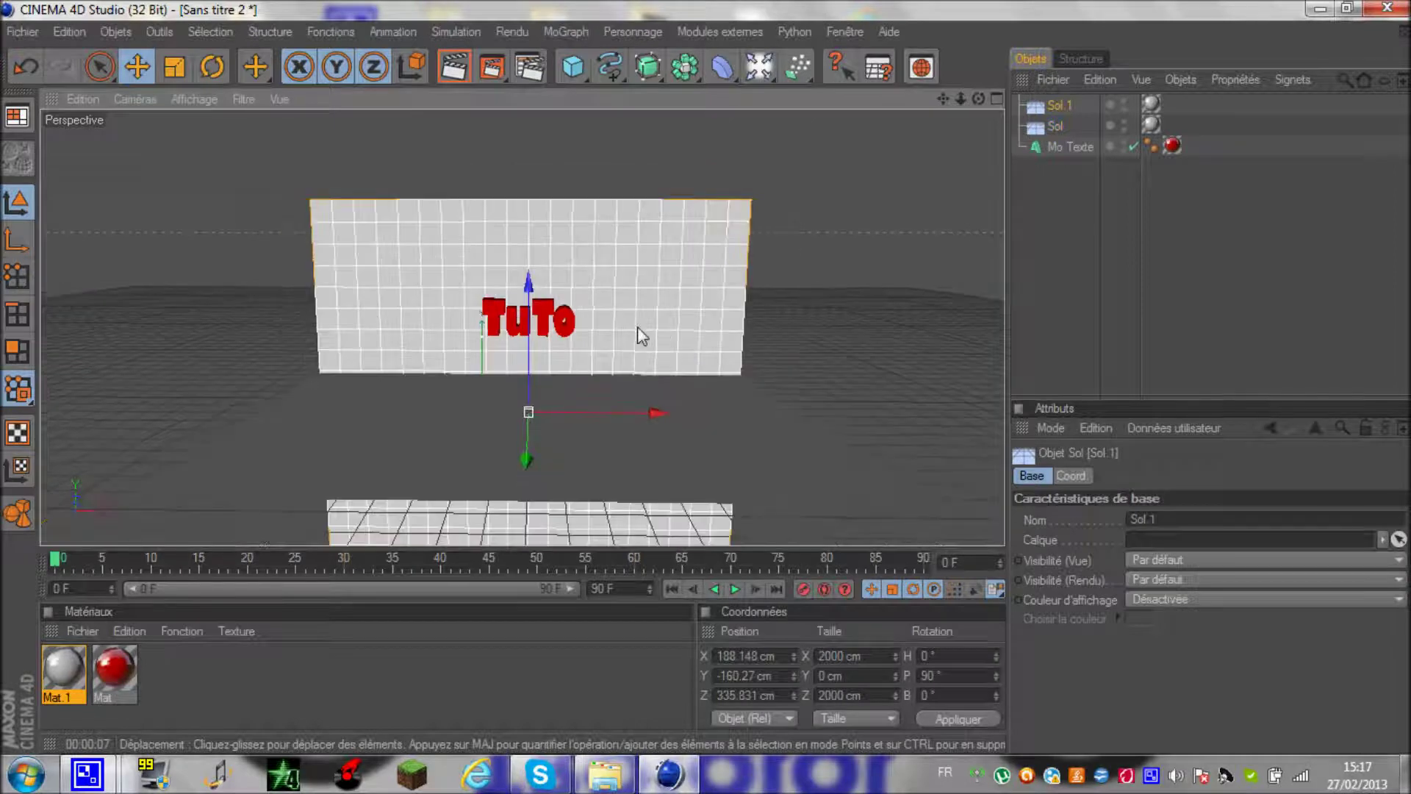
pyautogui.scroll(1, 649, 280)
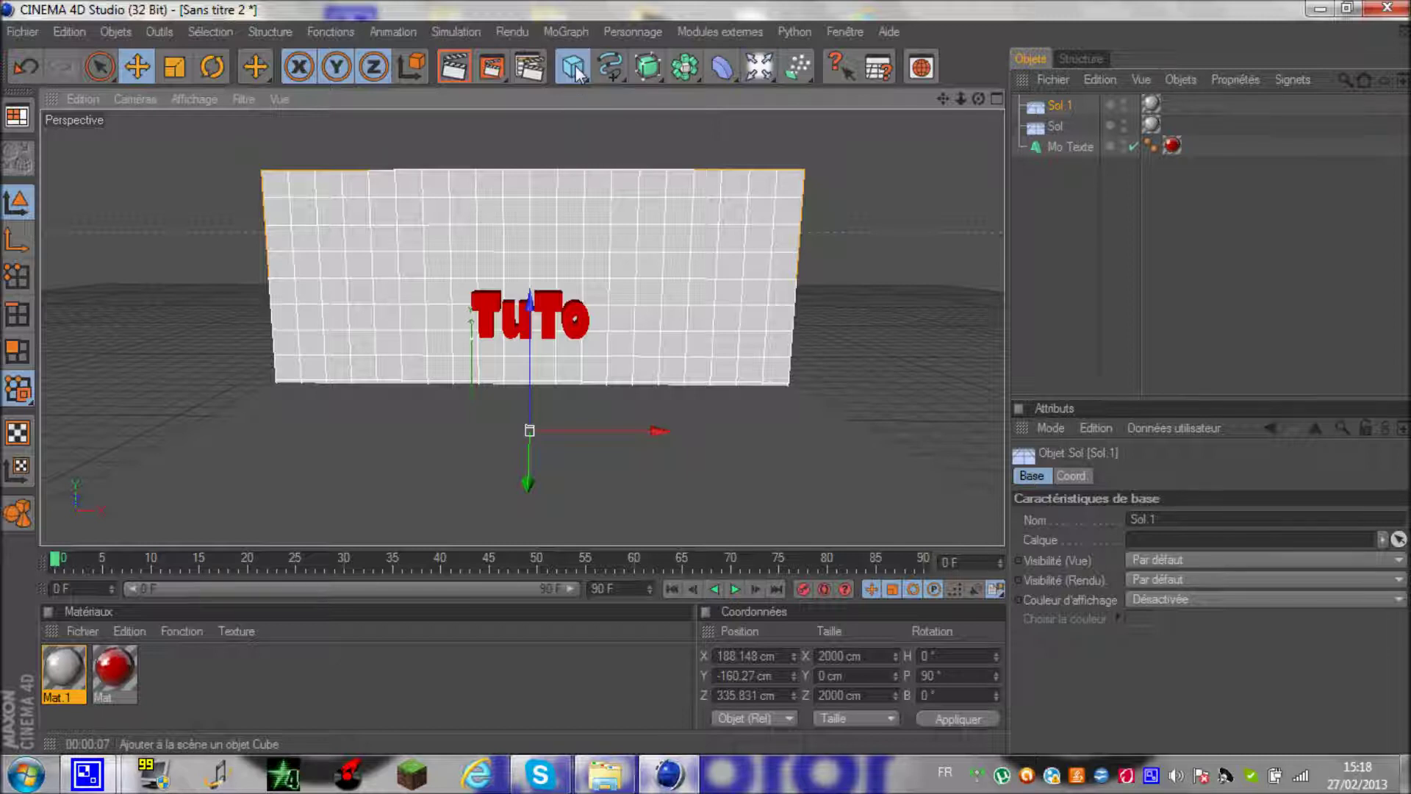
# Add a torus (Tore) and place it beside the text at about X -372 cm, Y 320 cm
pyautogui.moveTo(575, 64); pyautogui.dragTo(1032, 174)
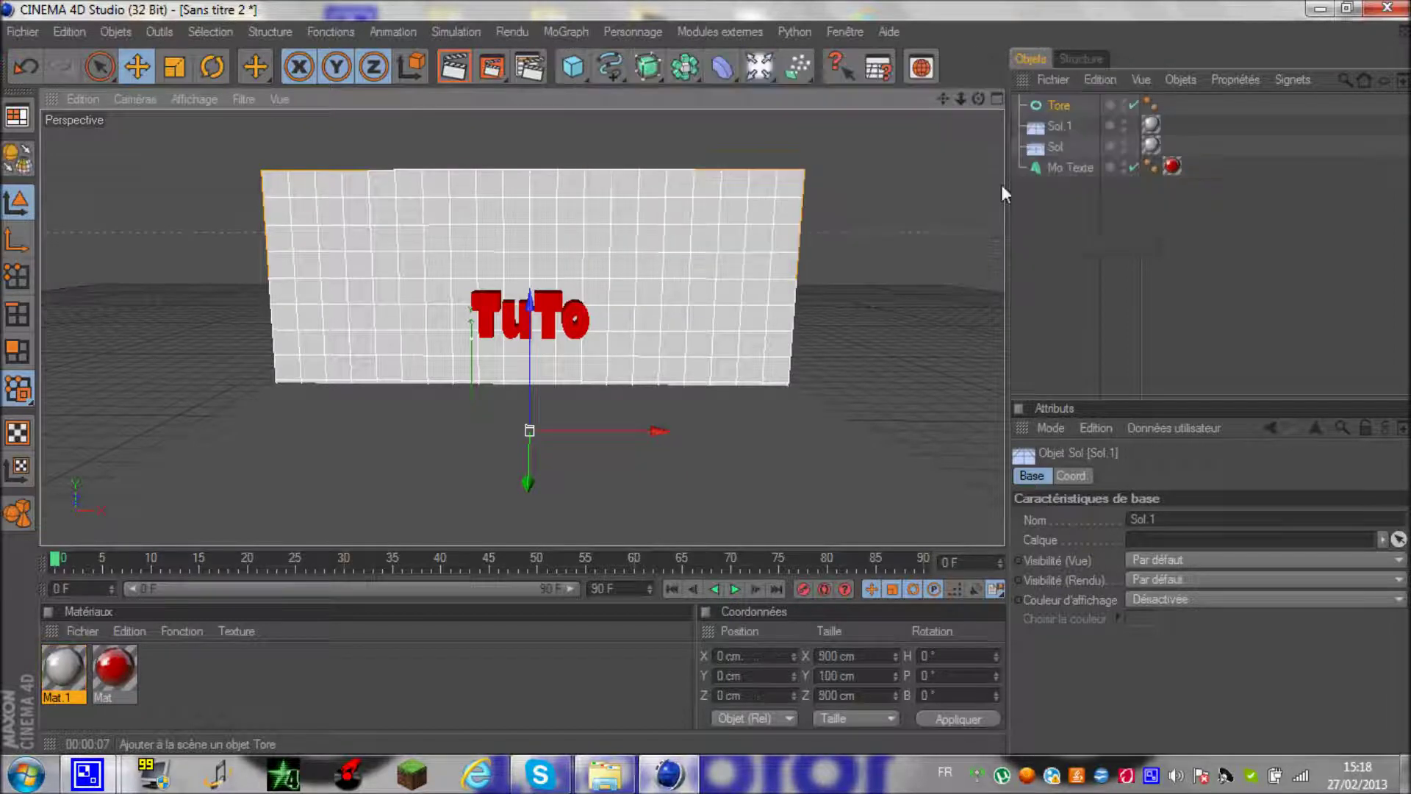
pyautogui.moveTo(472, 412); pyautogui.dragTo(372, 290)
pyautogui.moveTo(706, 378); pyautogui.dragTo(707, 411)
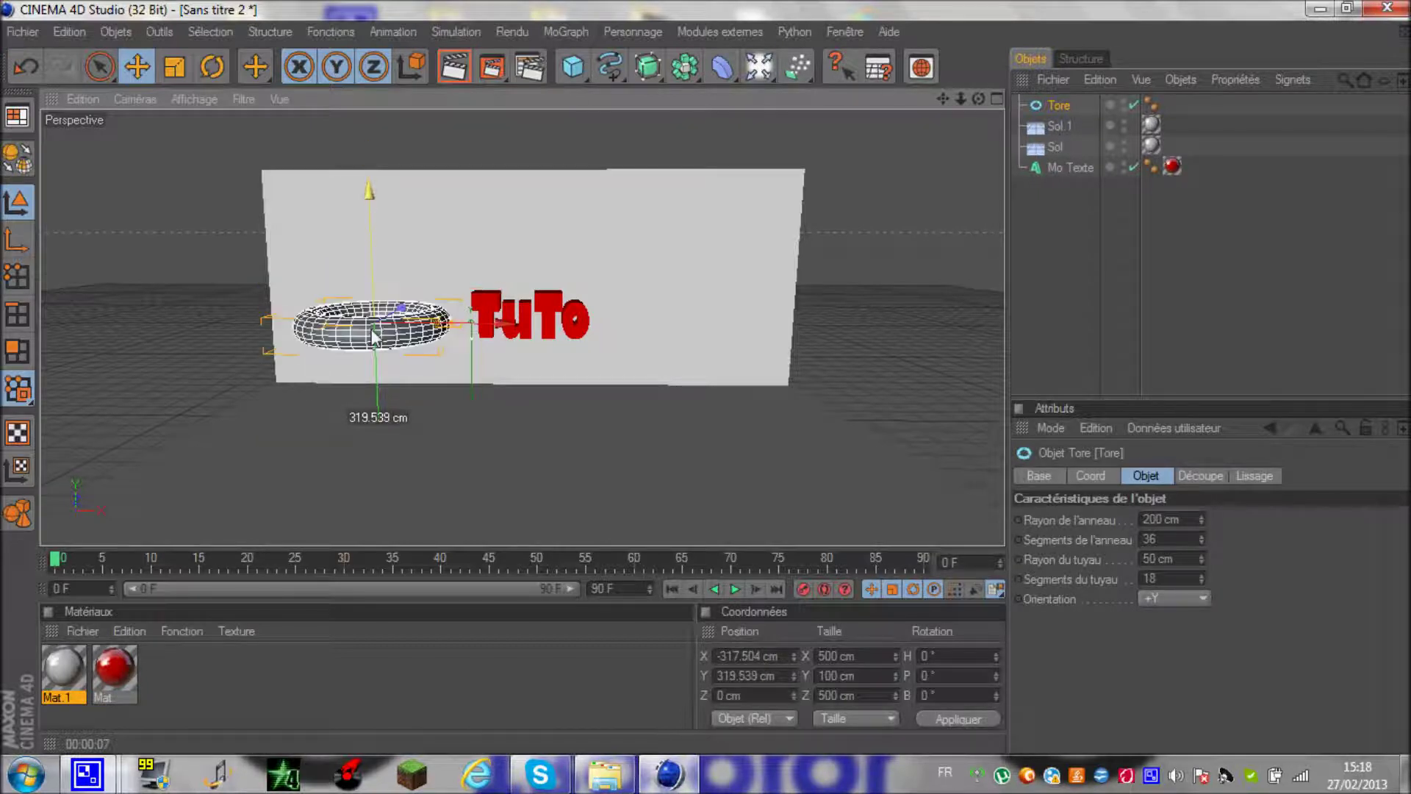
pyautogui.moveTo(480, 332); pyautogui.dragTo(479, 336)
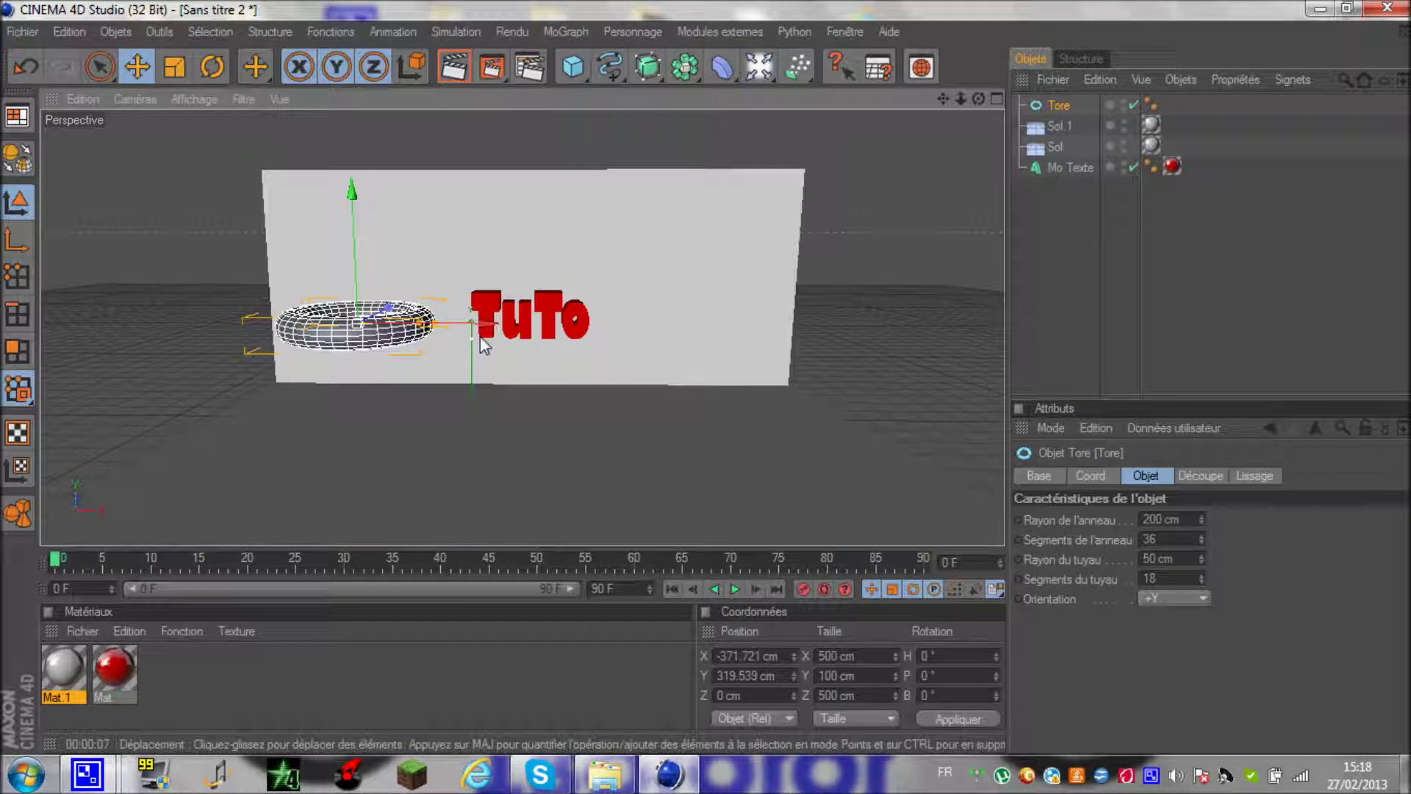
# Resize the torus to a 188 cm ring radius and 40 cm pipe radius, and stand it upright with a 90° pitch rotation
pyautogui.moveTo(1200, 518); pyautogui.dragTo(1202, 561)
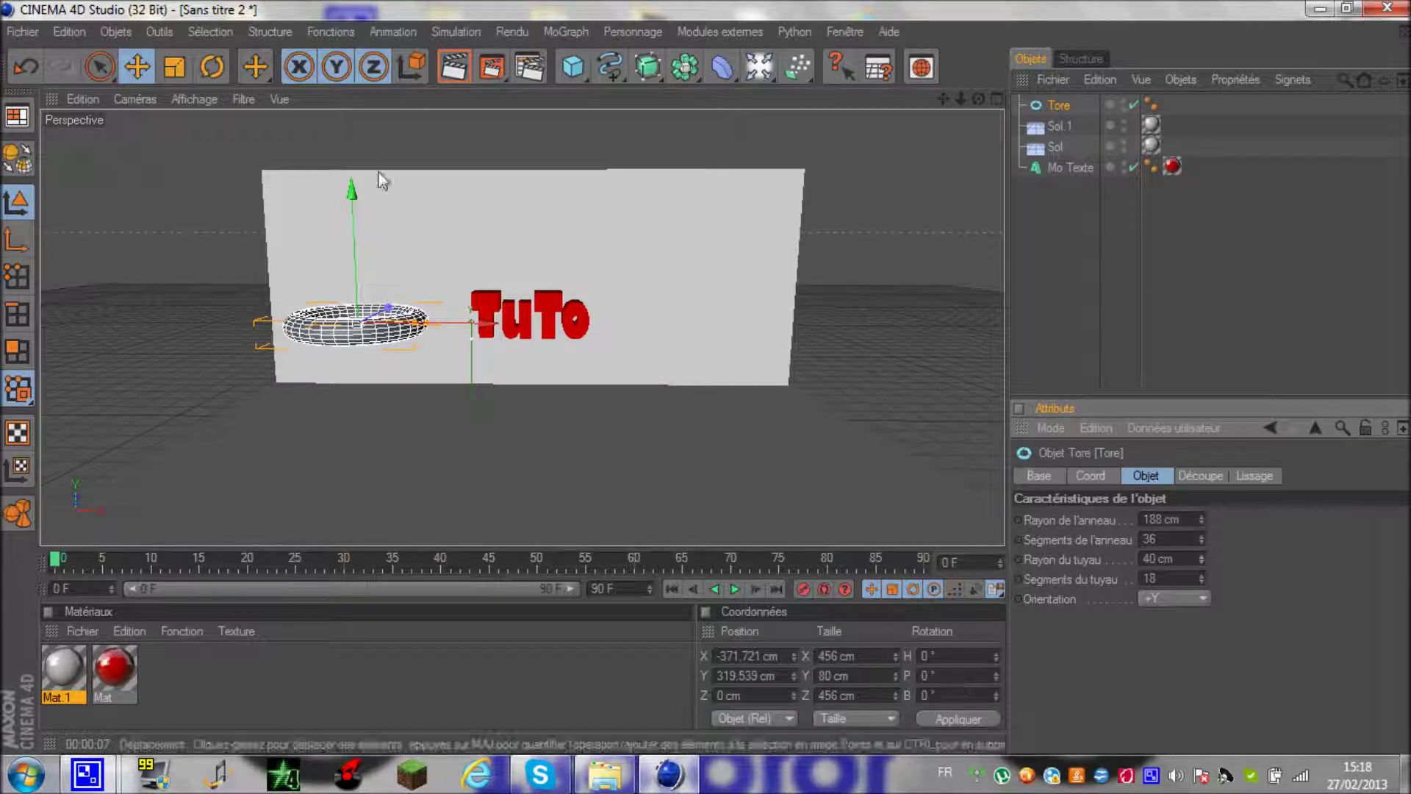
pyautogui.click(211, 67)
pyautogui.moveTo(324, 258); pyautogui.dragTo(333, 422)
pyautogui.moveTo(958, 675); pyautogui.dragTo(923, 677)
pyautogui.press('BackSpace')
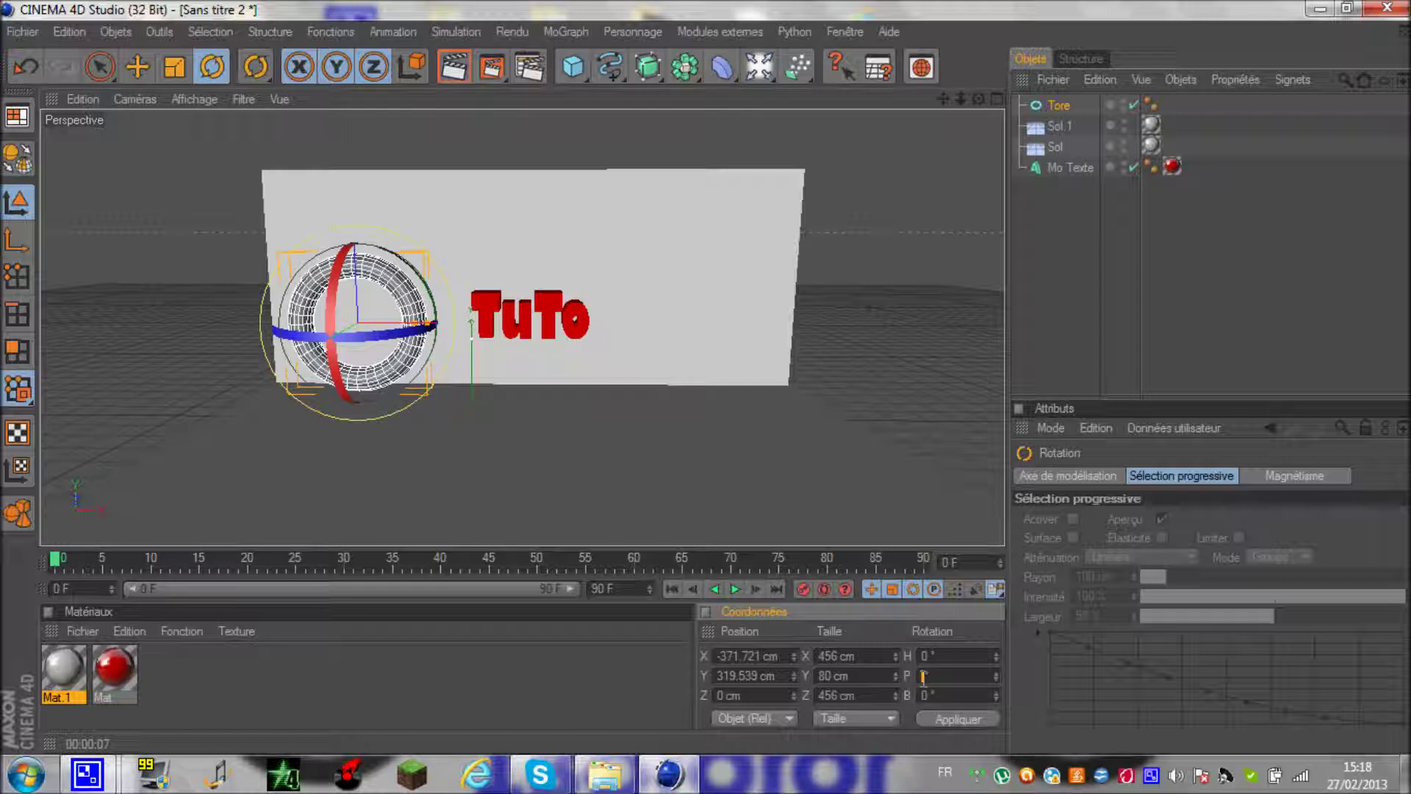
pyautogui.write('90')
pyautogui.press('Return')
pyautogui.click(596, 311)
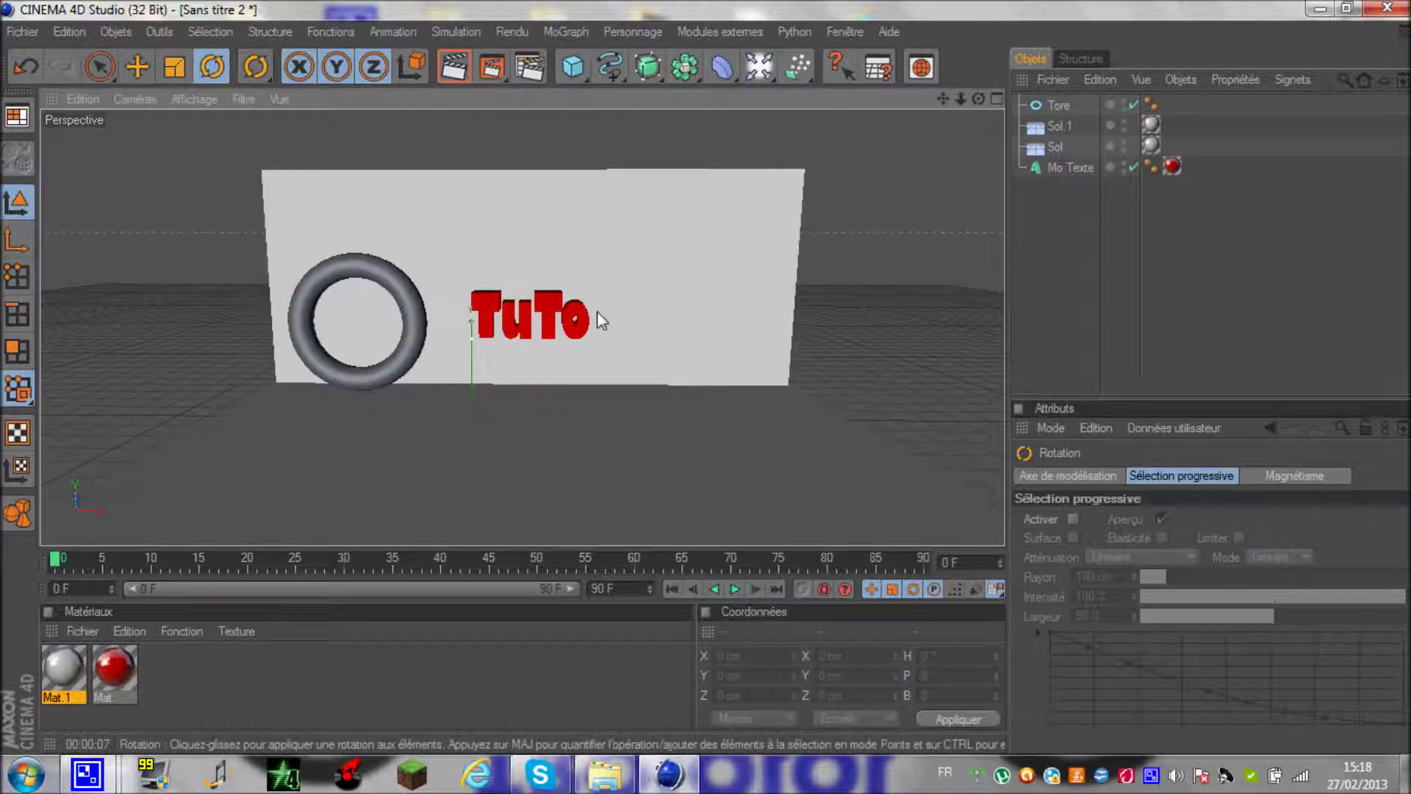
# Create a new material and set its reflection colour to black (R 0, V 0, B 0)
pyautogui.doubleClick(203, 665)
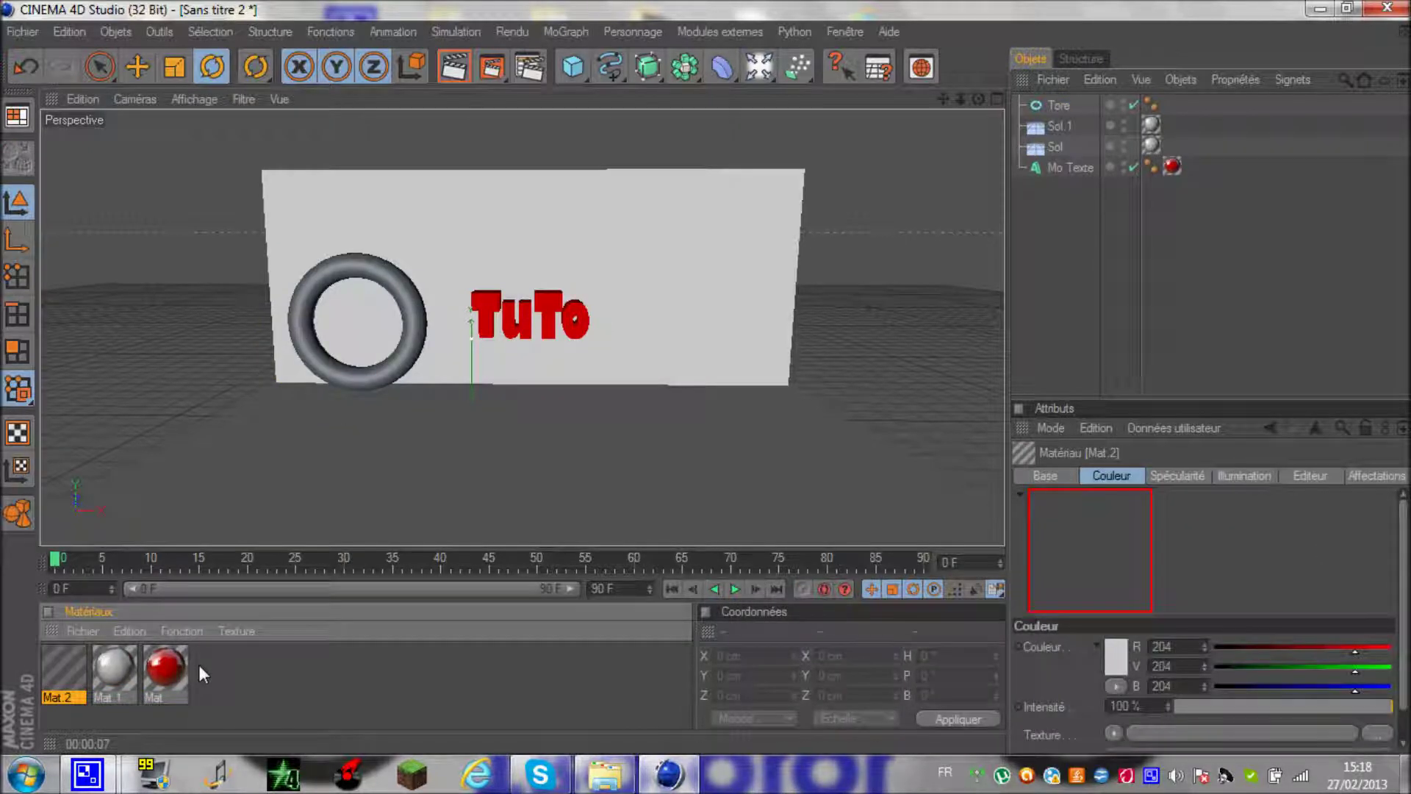
pyautogui.doubleClick(73, 669)
pyautogui.click(343, 431)
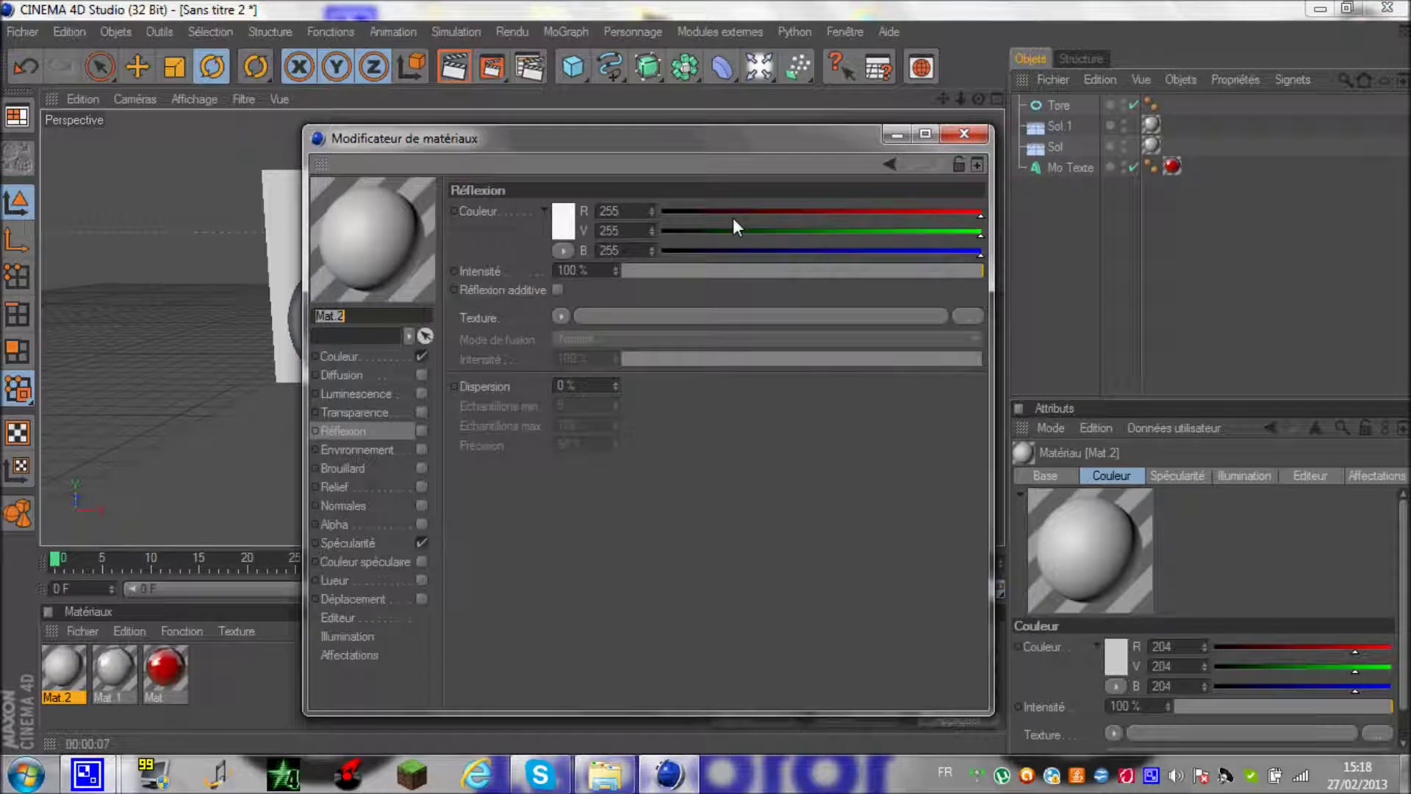
pyautogui.moveTo(959, 211); pyautogui.dragTo(670, 213)
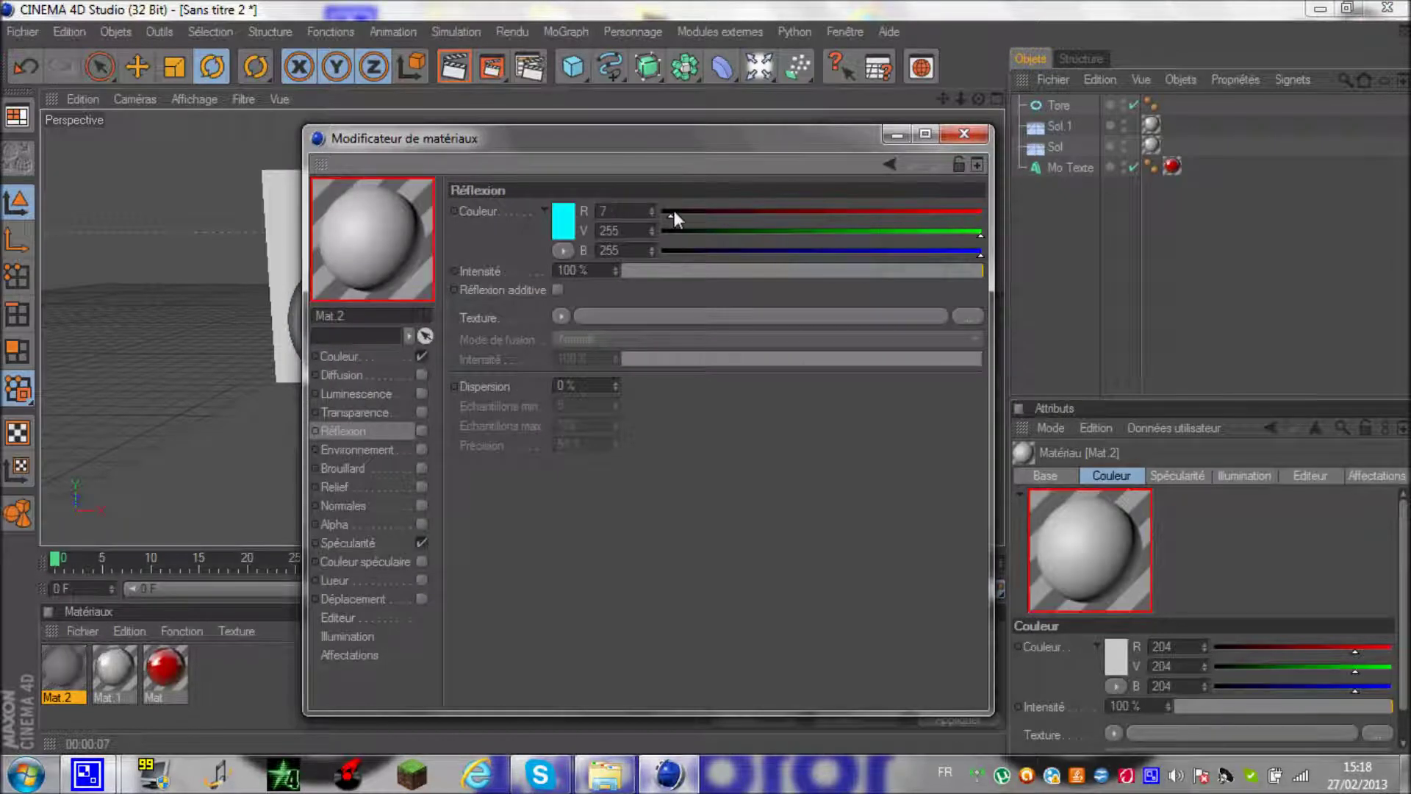
pyautogui.click(563, 221)
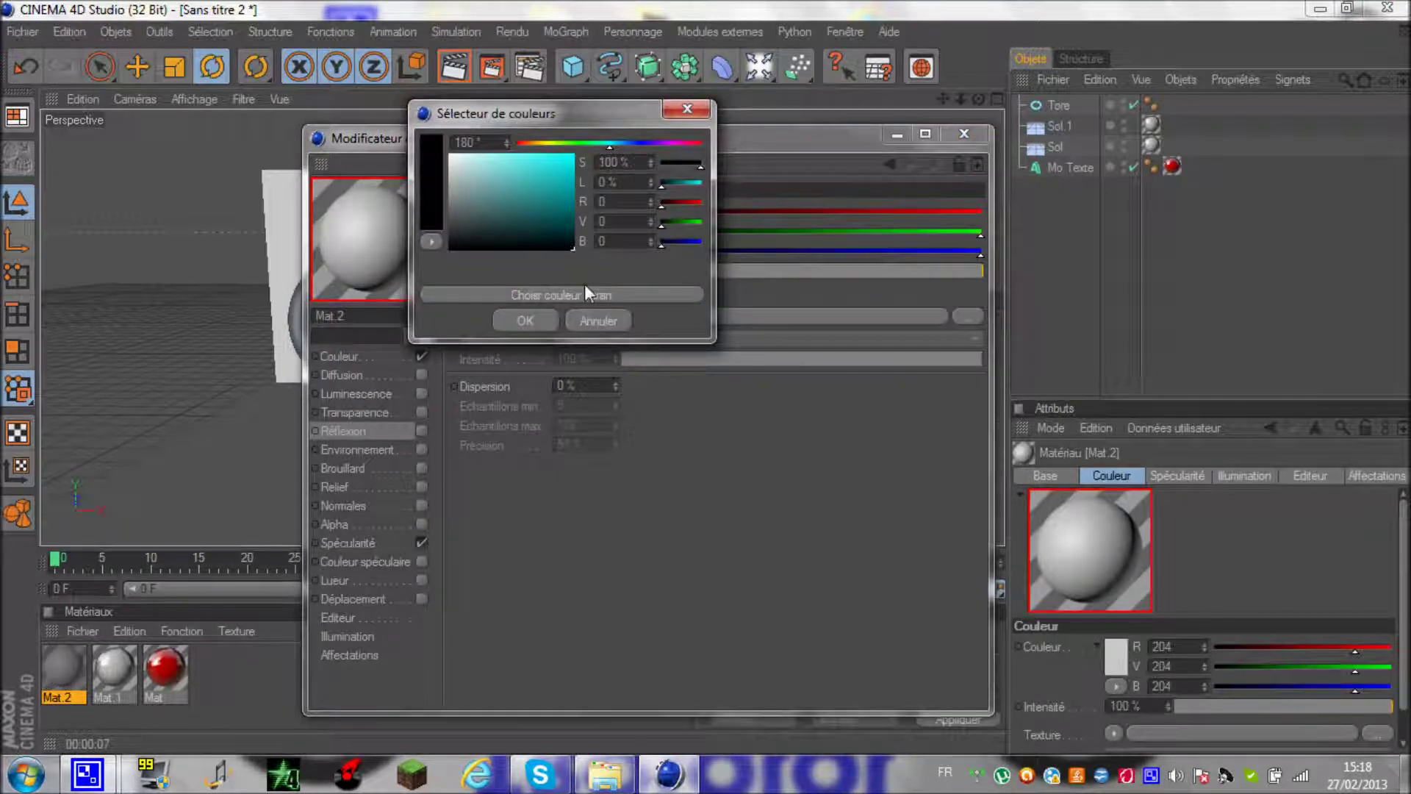
pyautogui.click(527, 320)
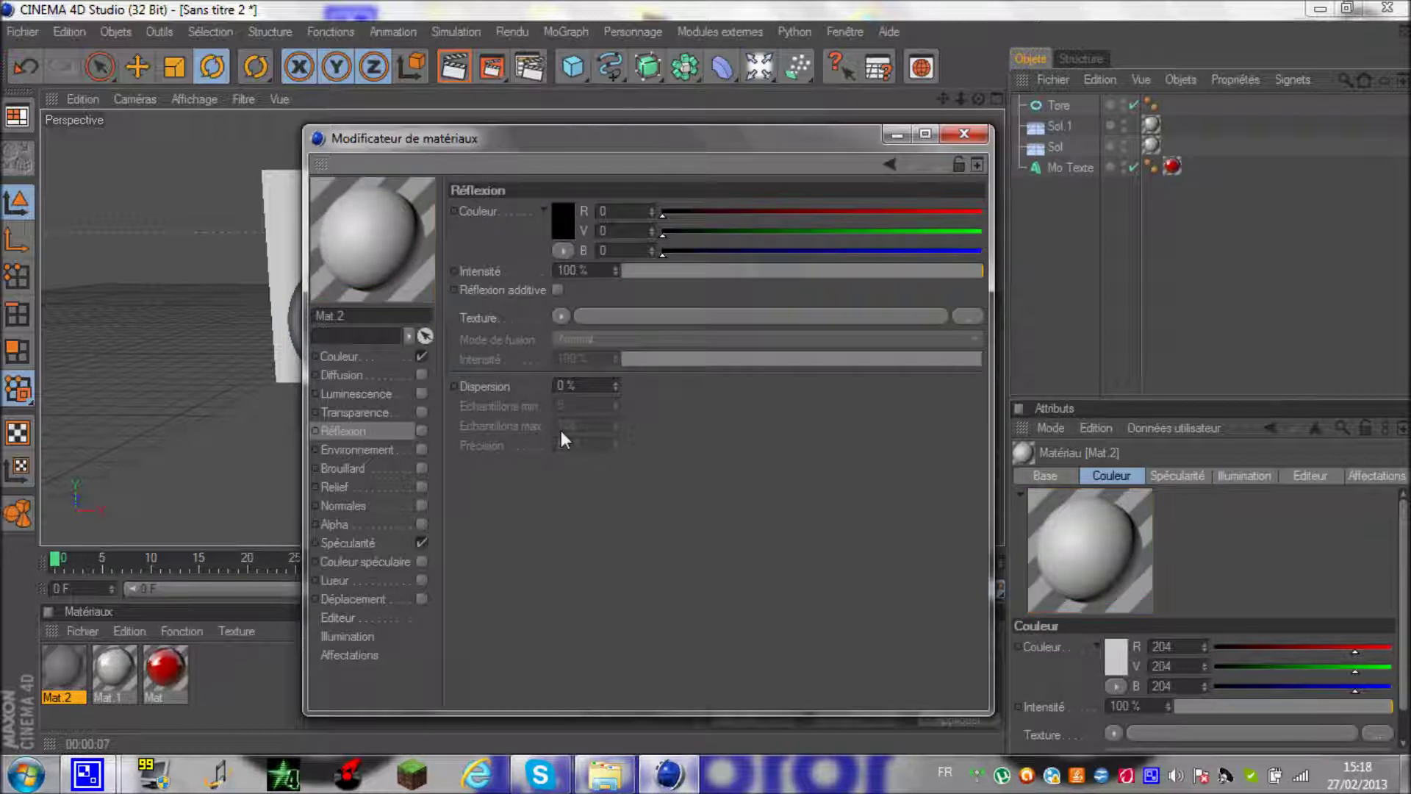
# Disable the new material's specularity and enable its reflection at 30 % intensity with a Fresnel texture
pyautogui.click(421, 543)
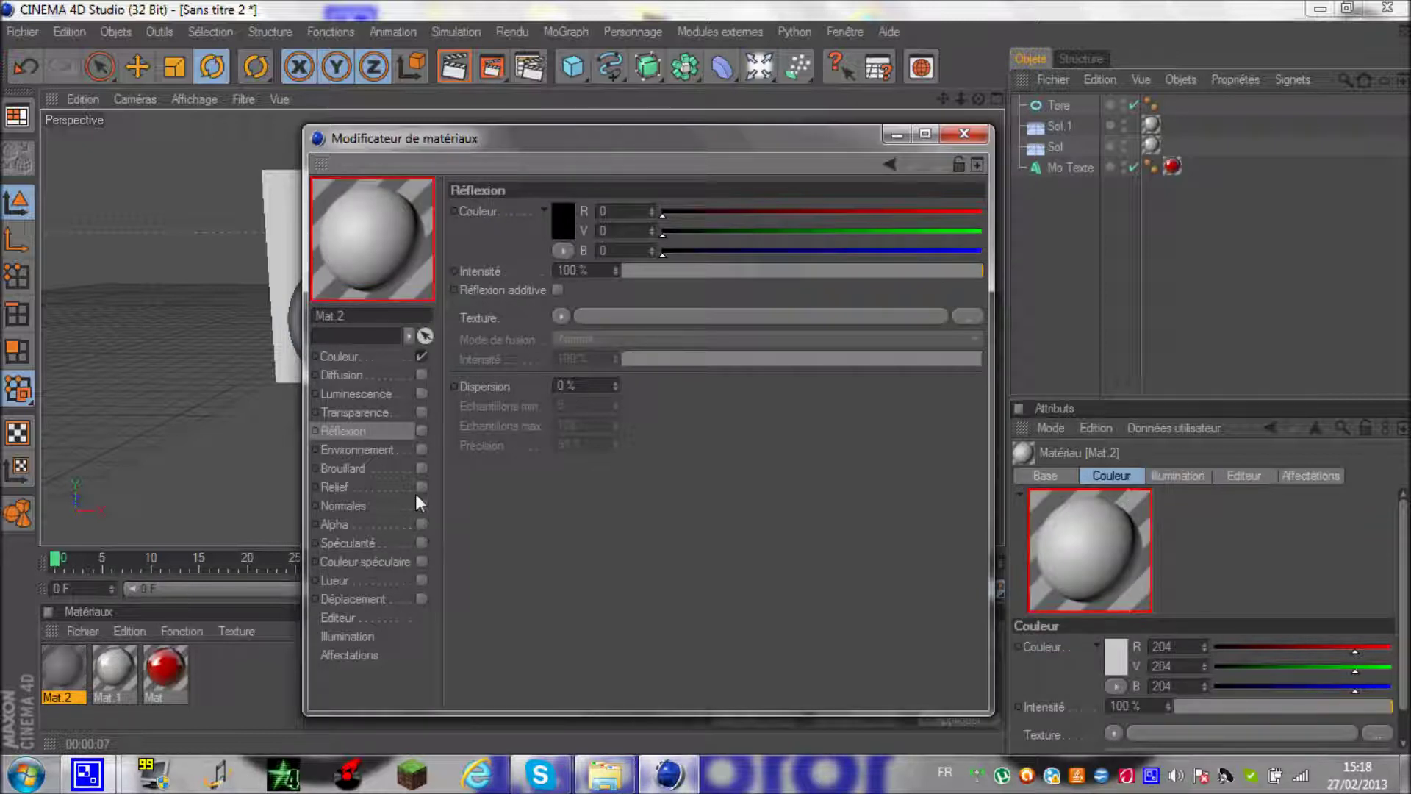
pyautogui.click(422, 431)
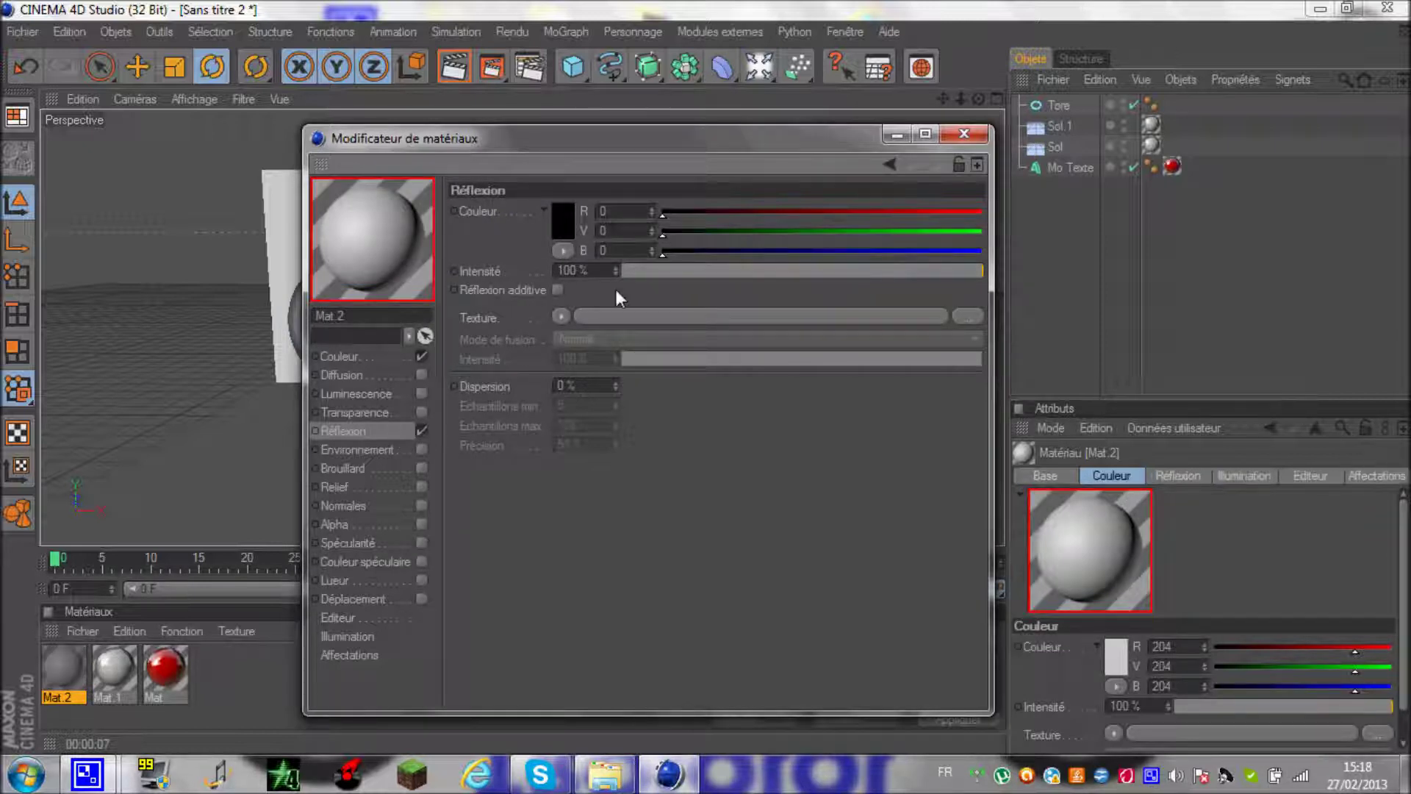
pyautogui.click(561, 220)
pyautogui.click(514, 321)
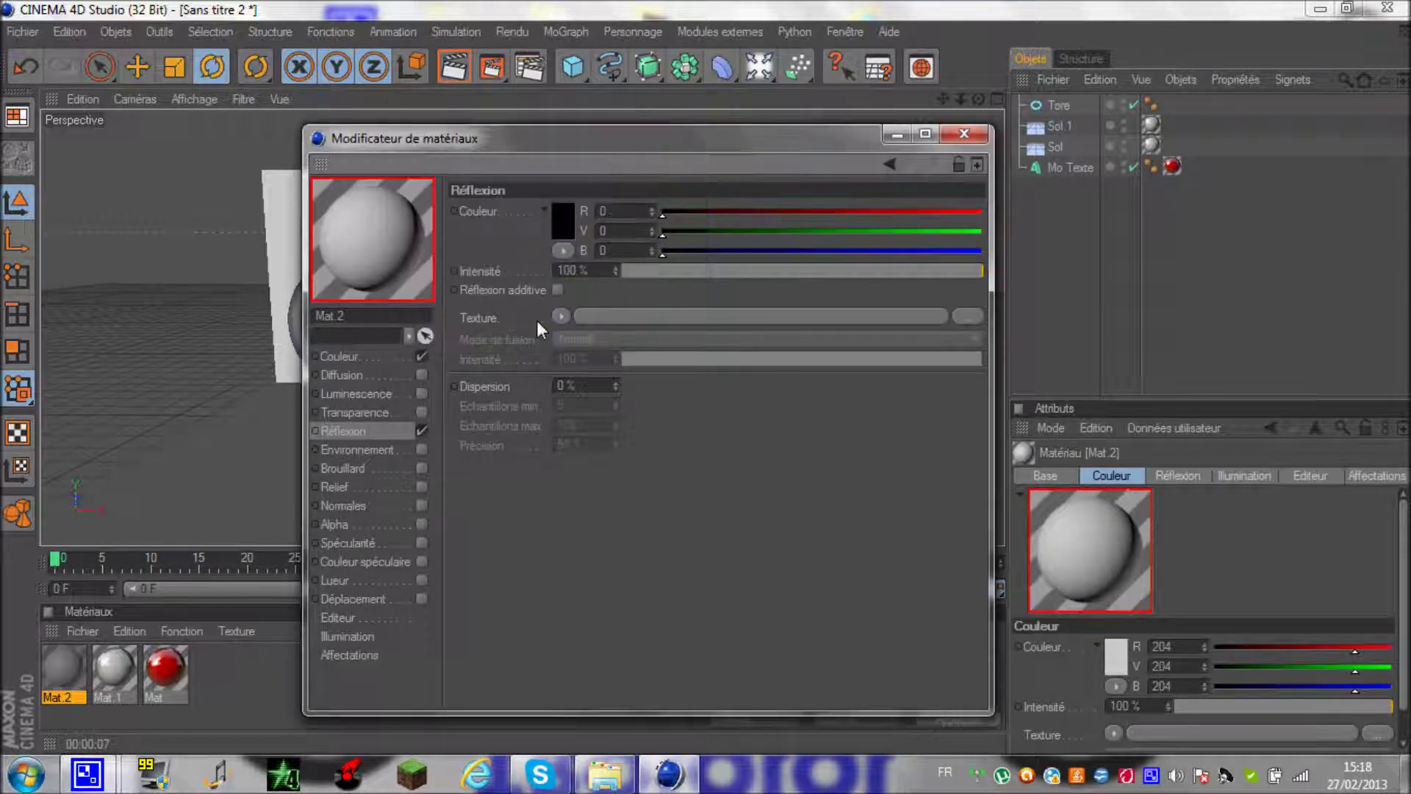
pyautogui.moveTo(976, 271); pyautogui.dragTo(731, 269)
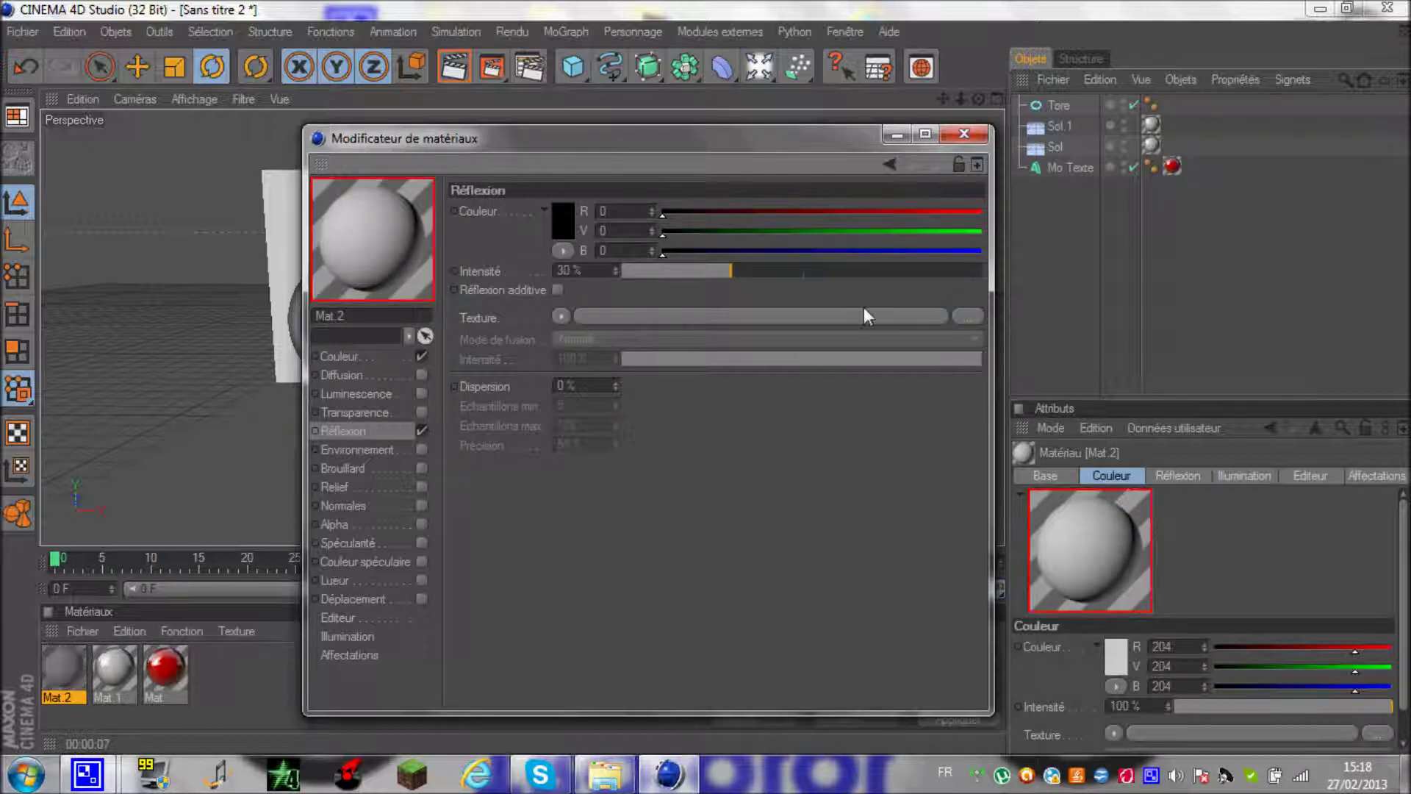
pyautogui.click(561, 316)
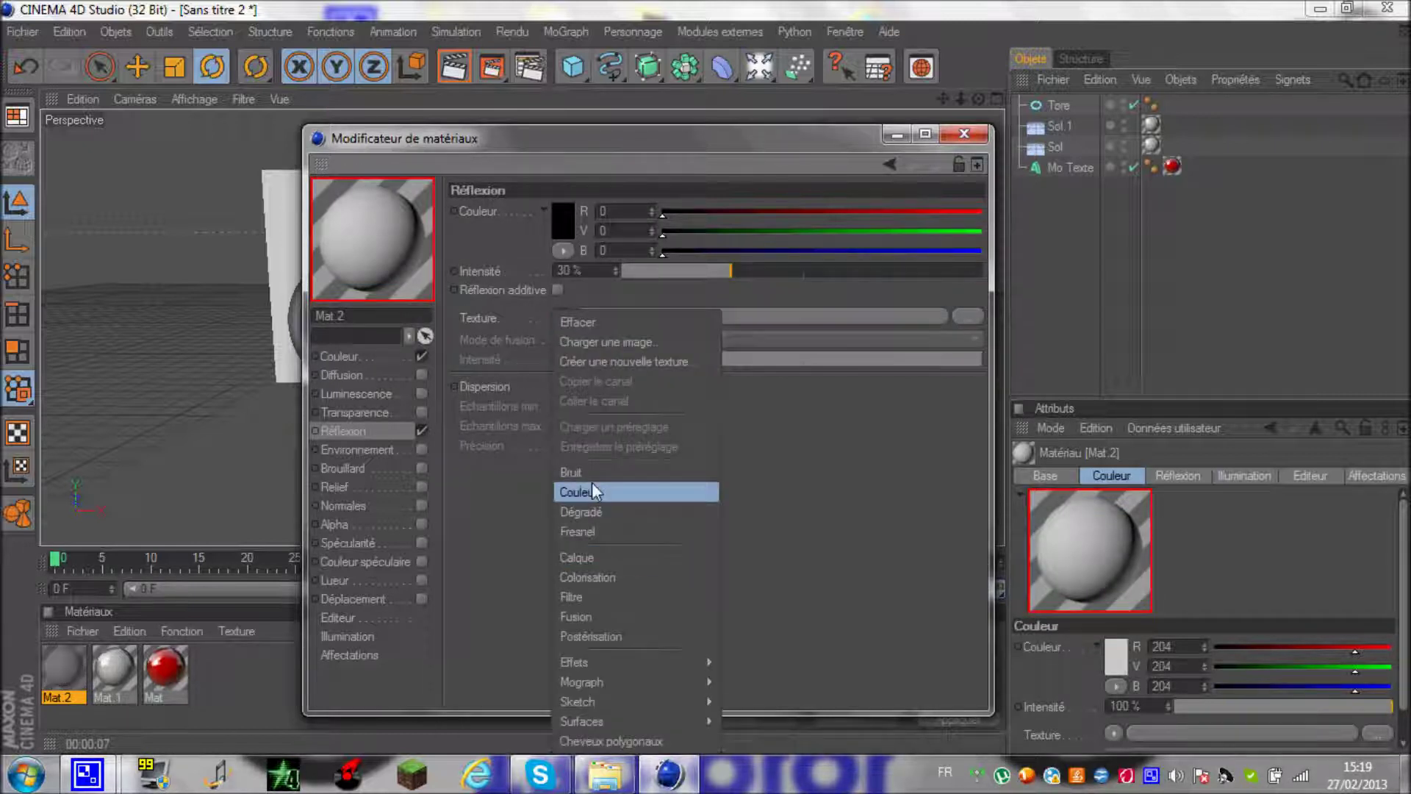
pyautogui.click(581, 531)
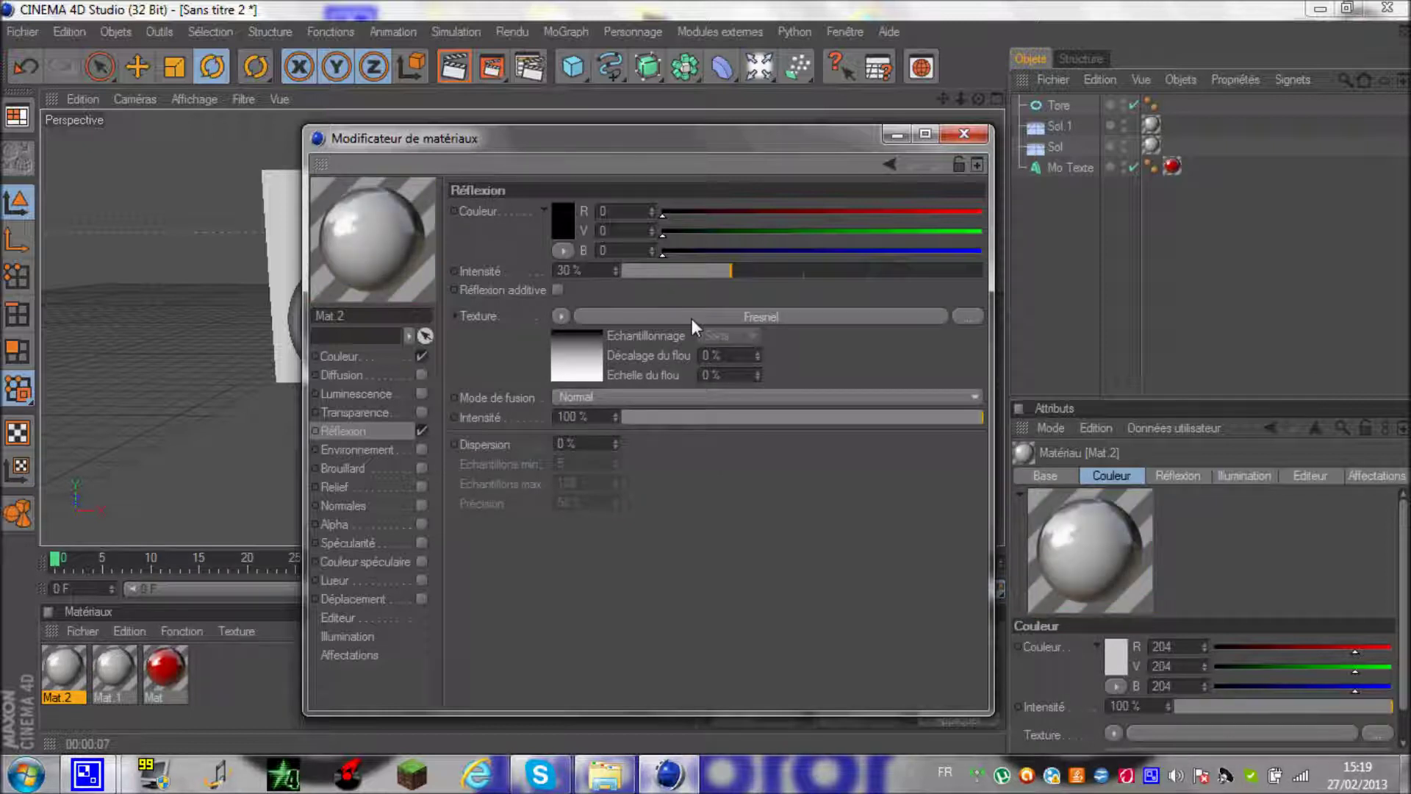
# Set the new material's base colour to black and apply the material to the torus
pyautogui.click(563, 221)
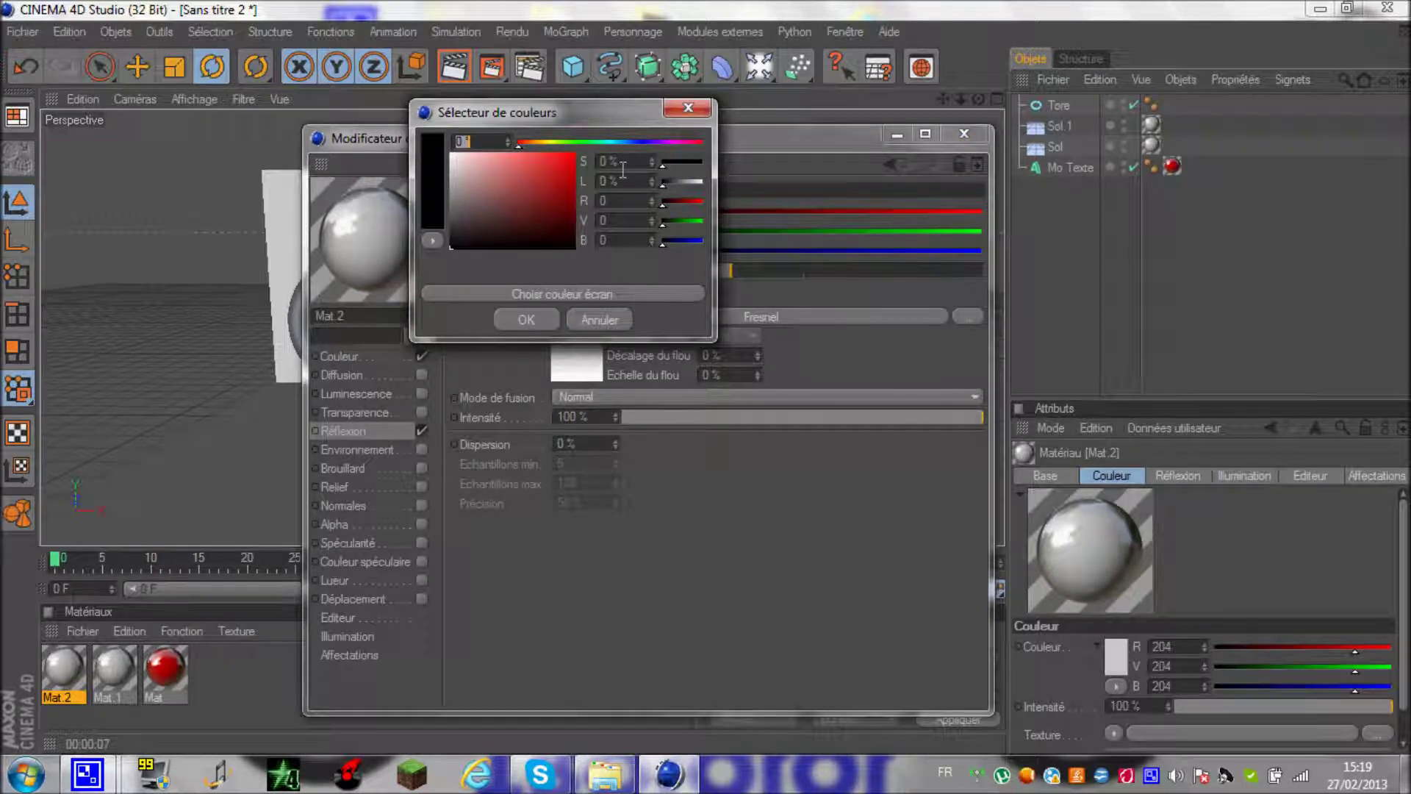
pyautogui.click(688, 108)
pyautogui.click(564, 211)
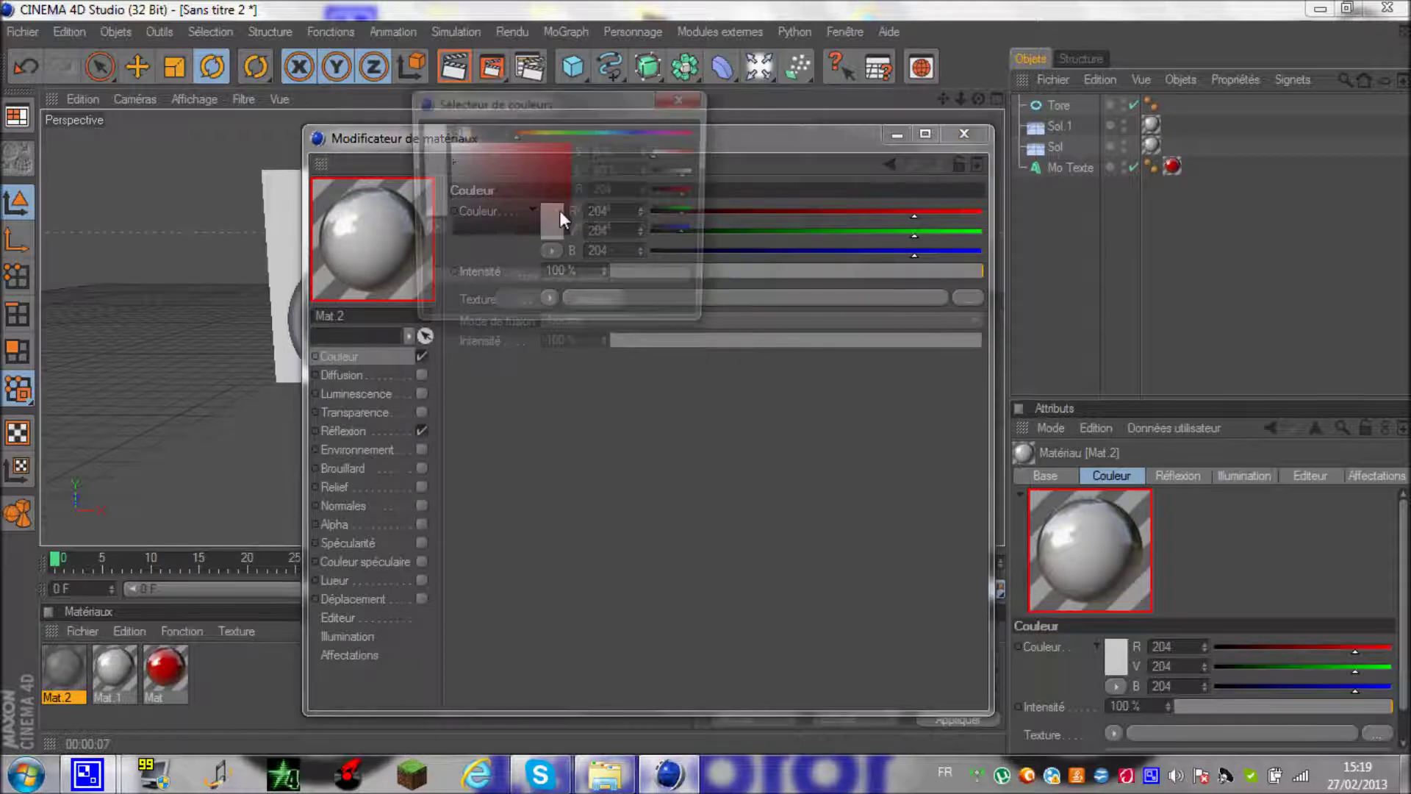
pyautogui.click(526, 309)
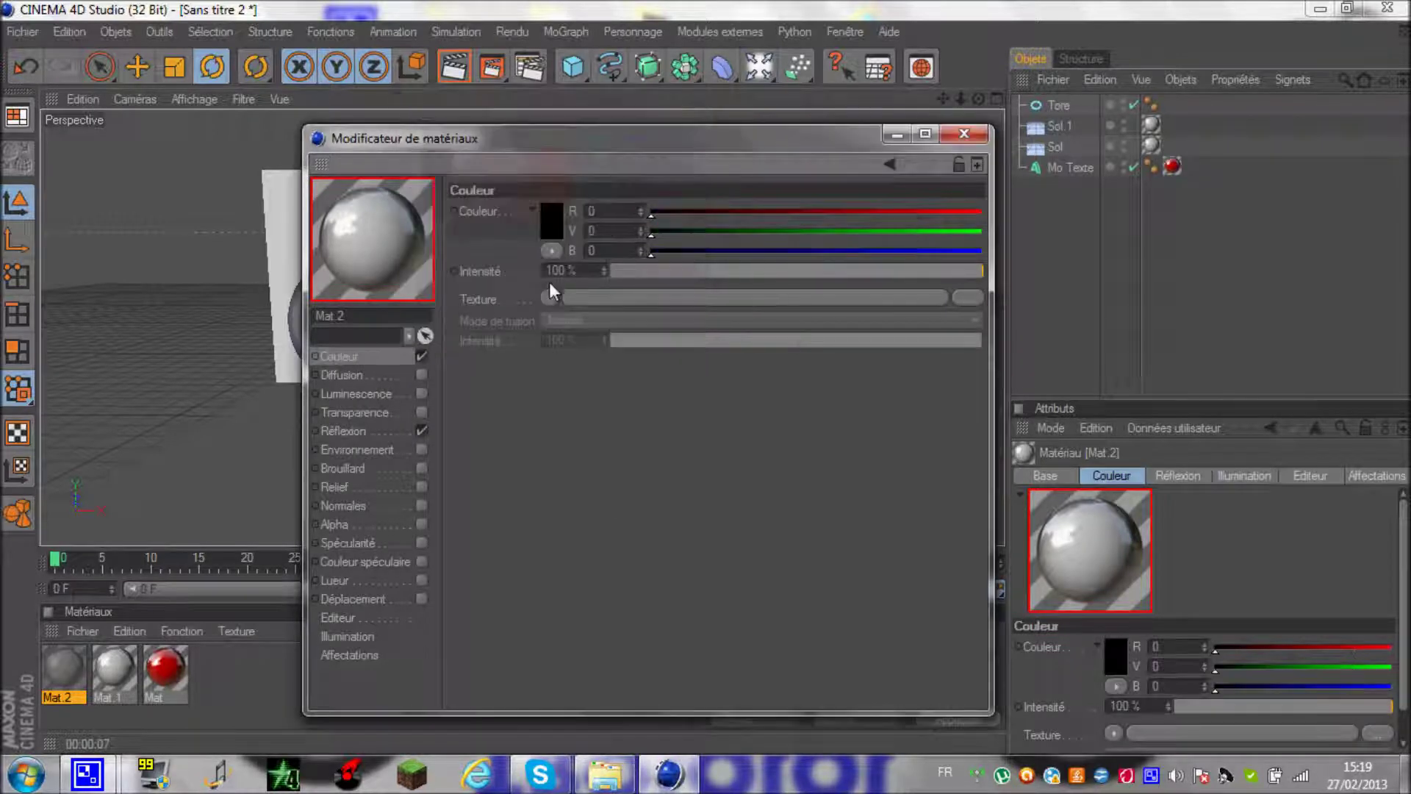
pyautogui.click(897, 135)
pyautogui.moveTo(74, 680); pyautogui.dragTo(316, 359)
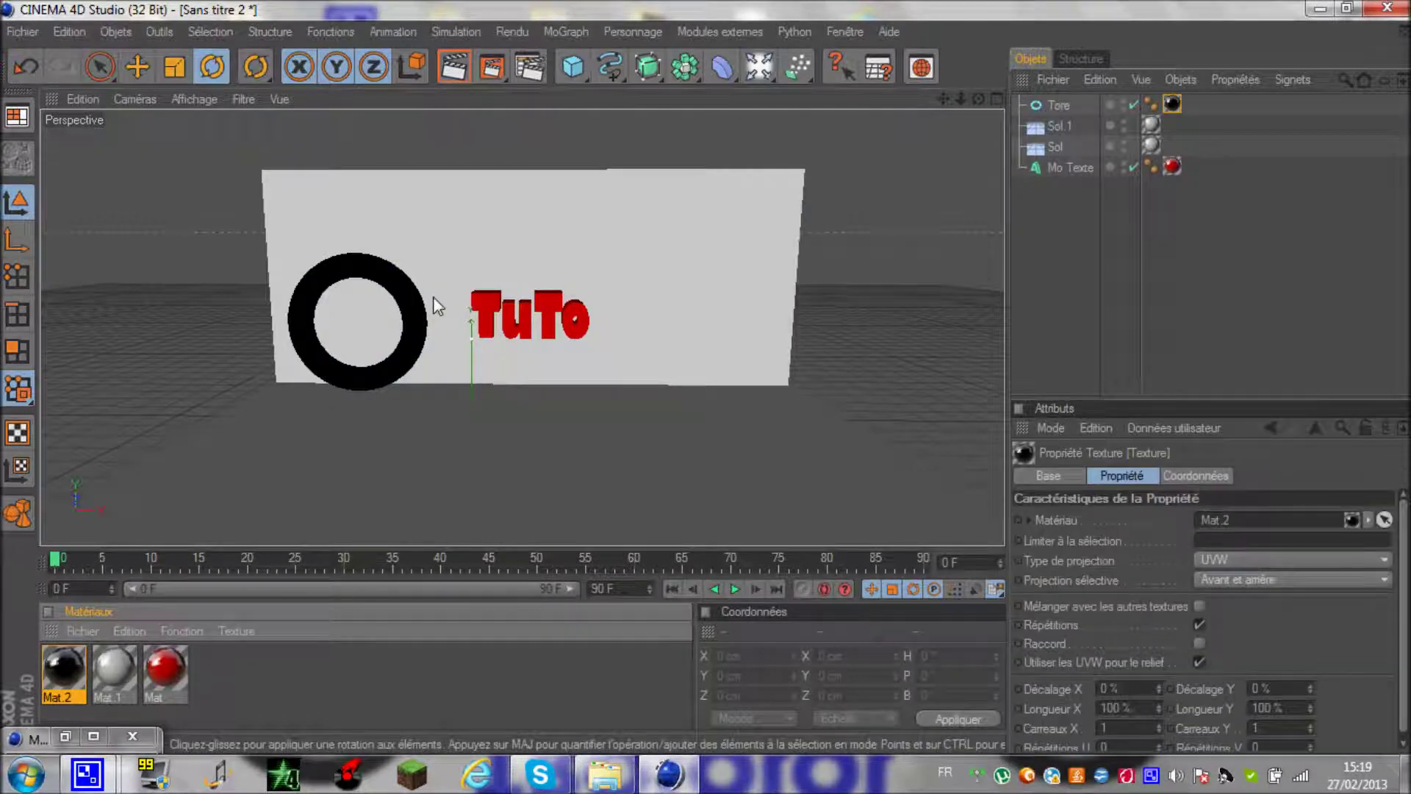
# Duplicate the black torus and move the copy to the other side of the TuTo text, at about X 730 cm
pyautogui.click(422, 319)
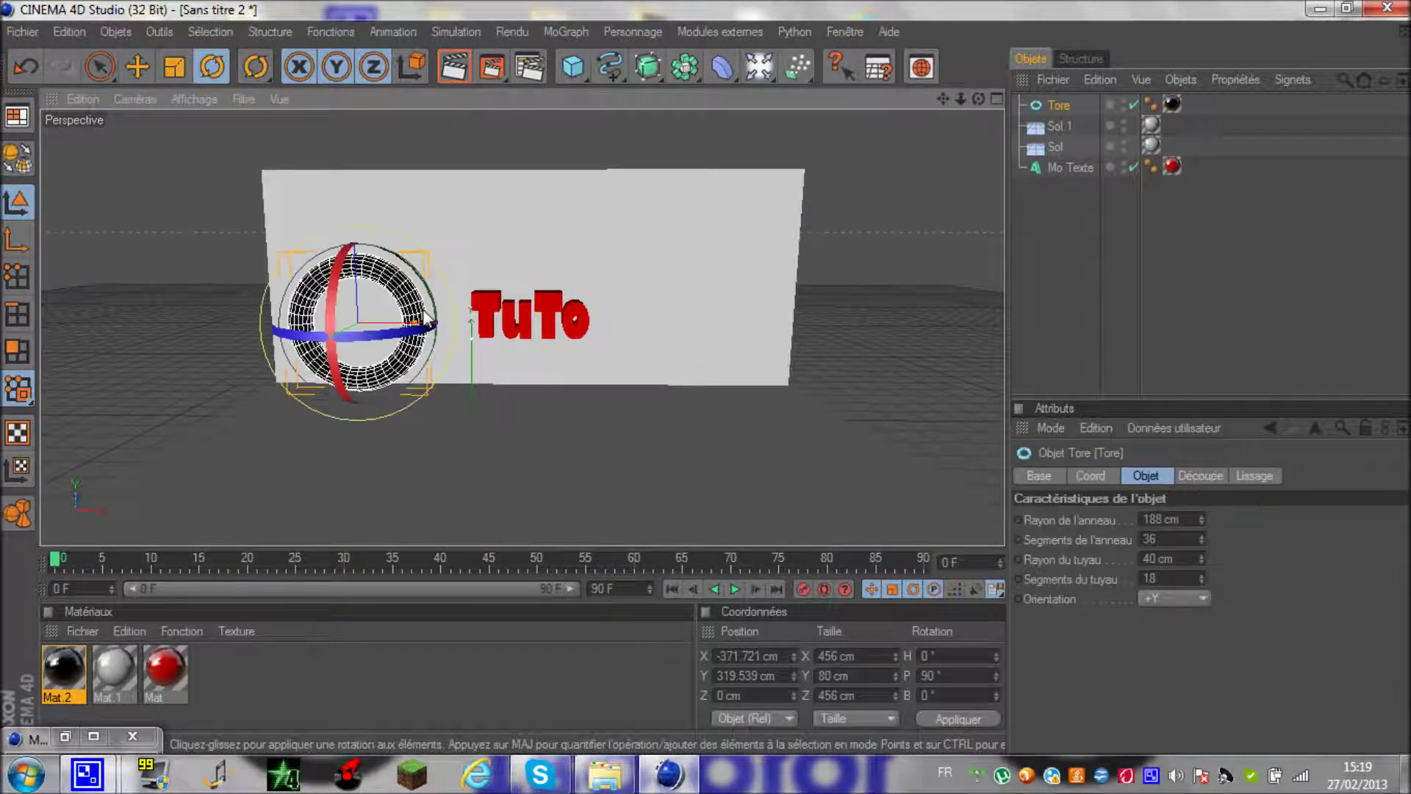
pyautogui.hotkey('ctrl', 'c')
pyautogui.hotkey('ctrl', 'v')
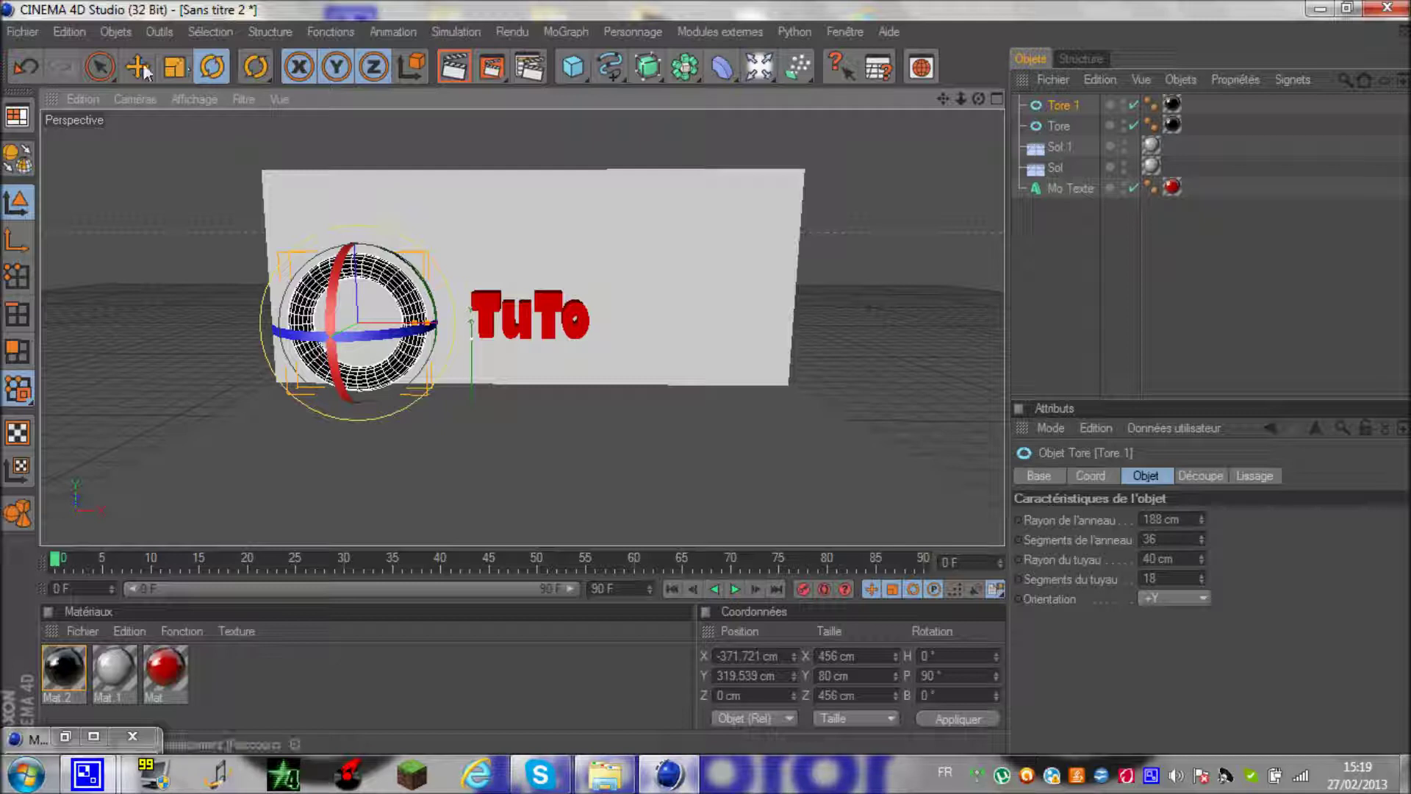
pyautogui.press('e')
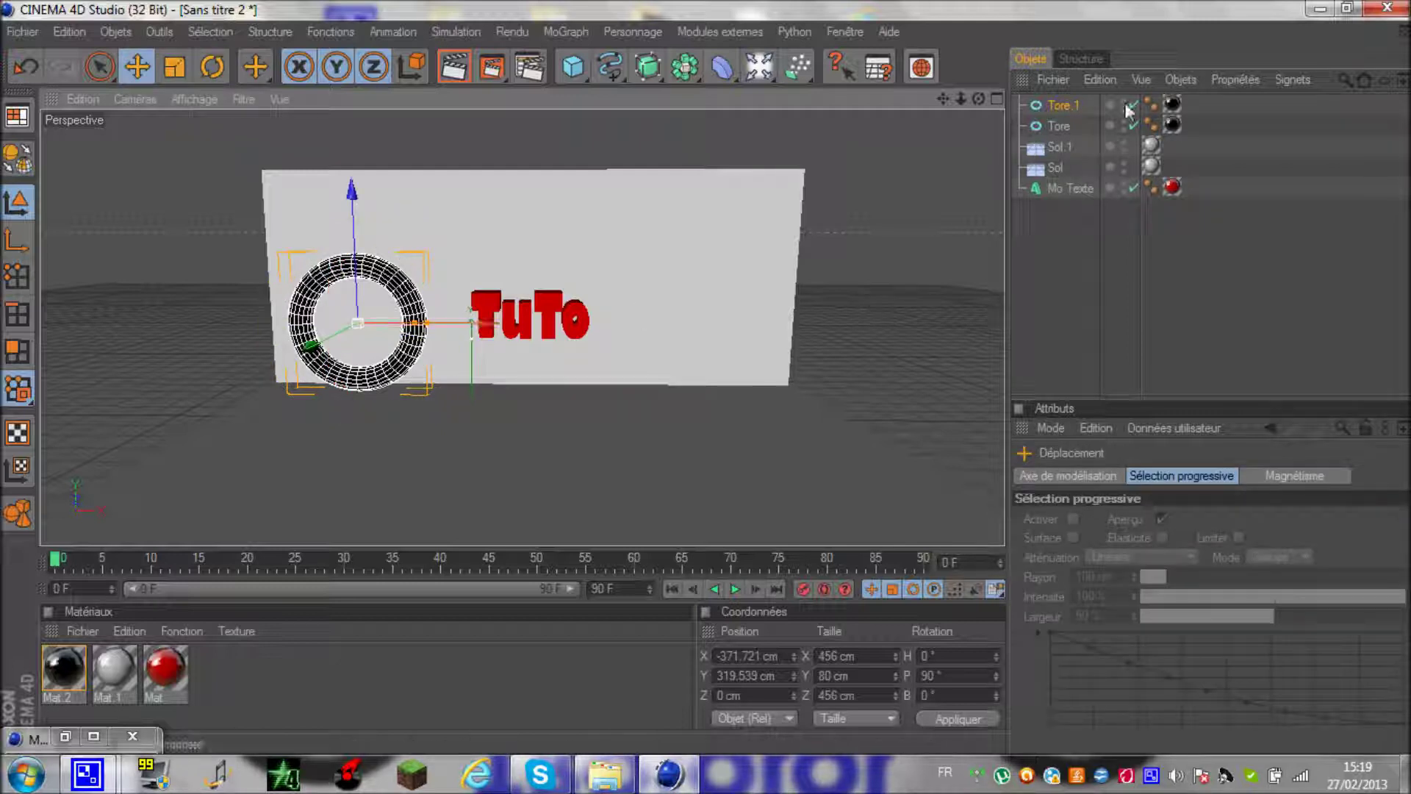
pyautogui.click(1064, 105)
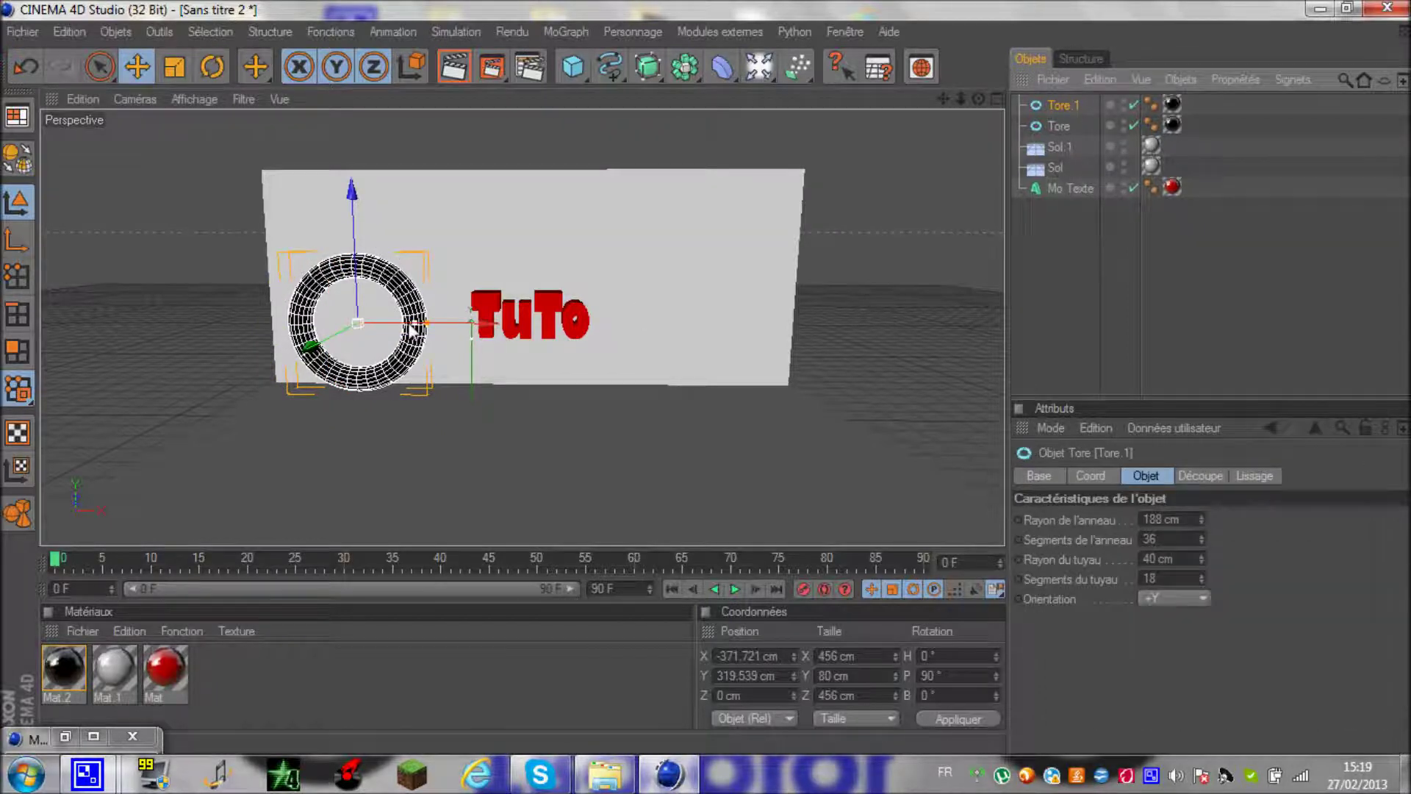
pyautogui.moveTo(467, 324); pyautogui.dragTo(717, 383)
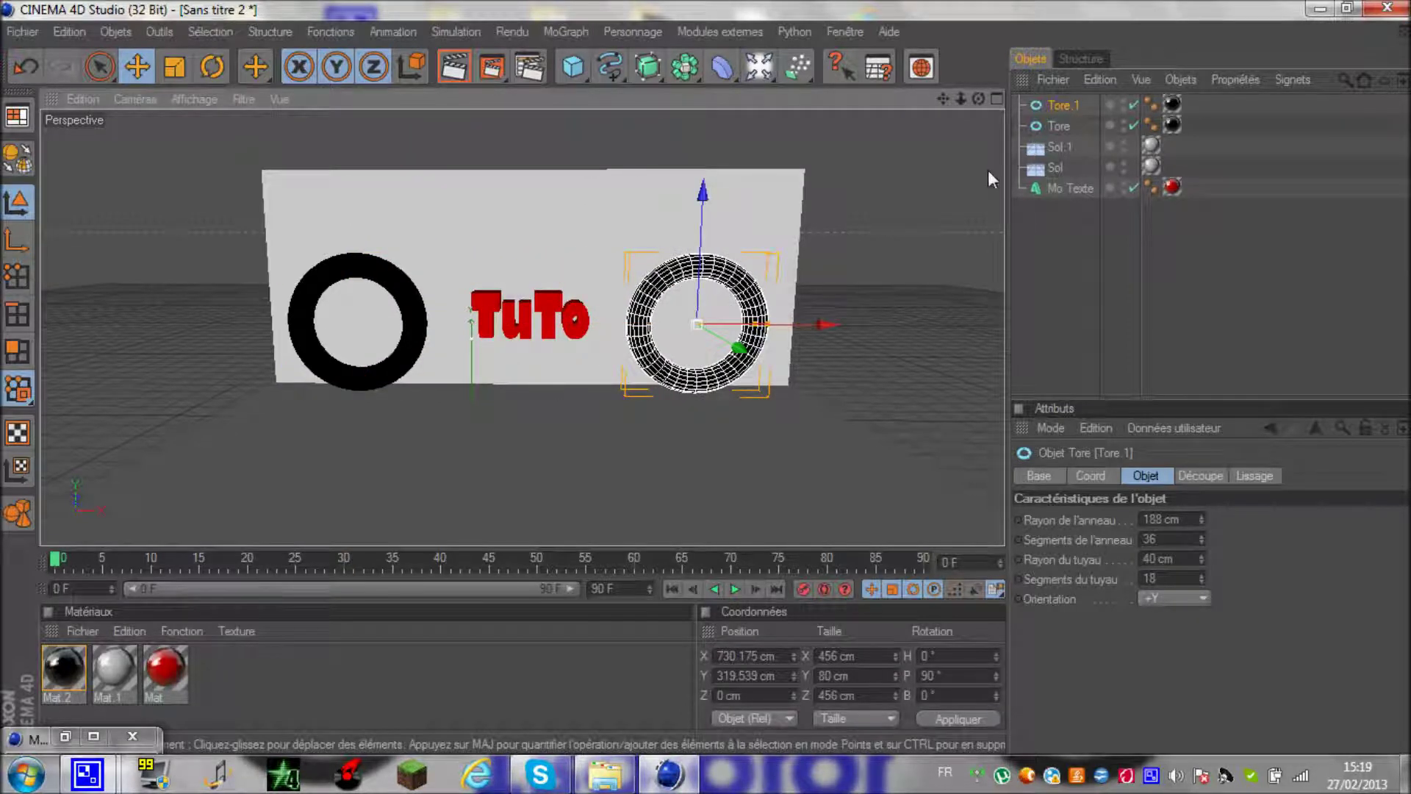
pyautogui.click(892, 241)
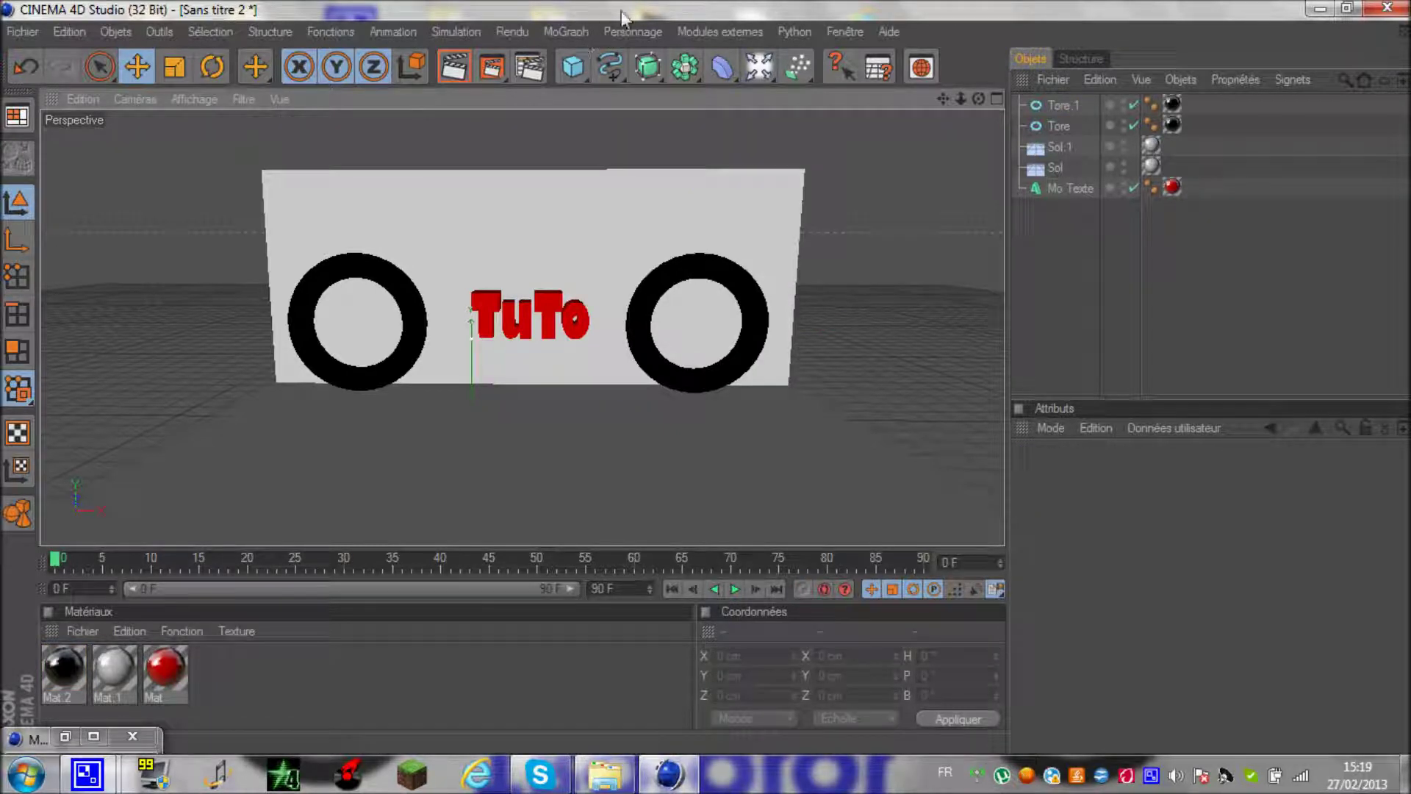
# Add a second MoGraph text object (Mo Texte) and set its text to "LOL"
pyautogui.click(581, 26)
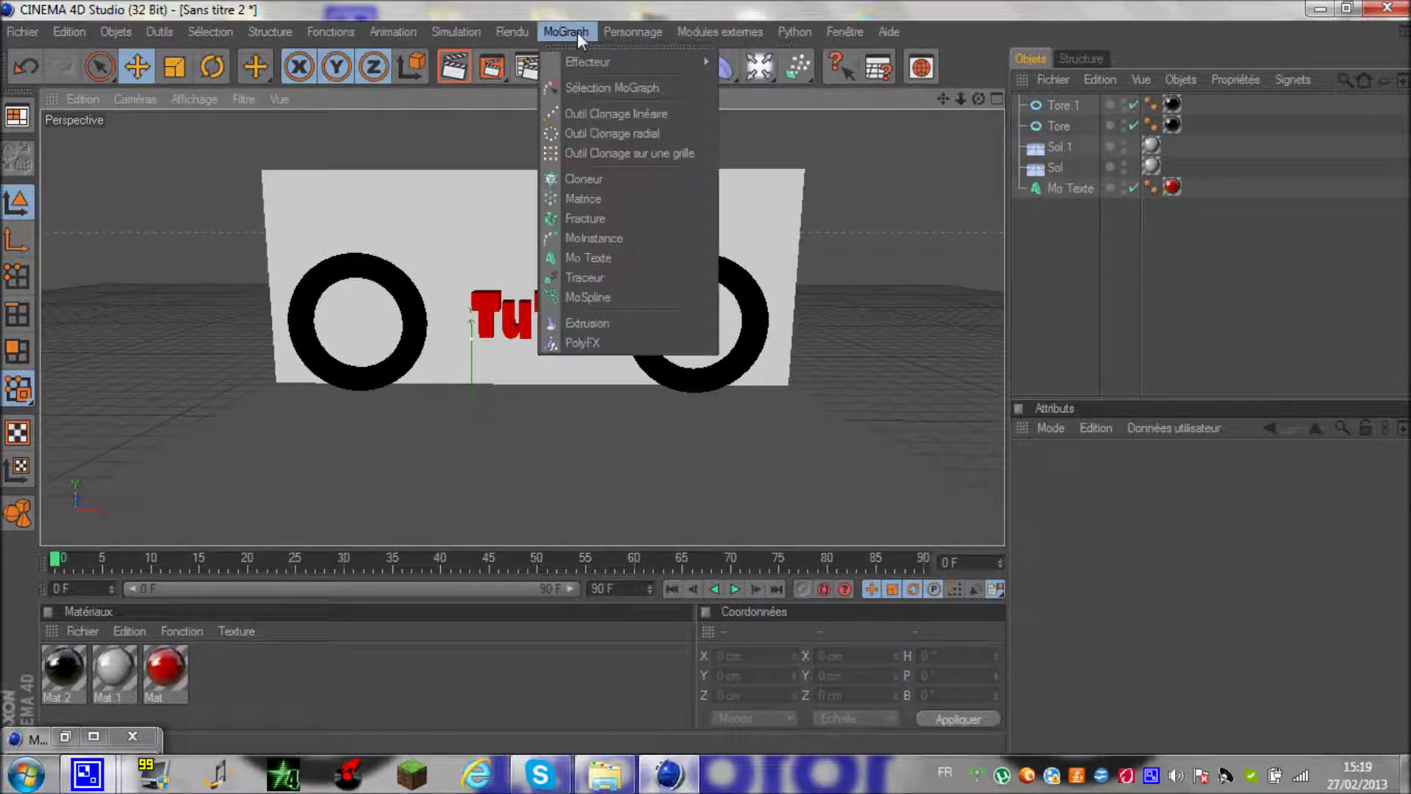
pyautogui.click(584, 257)
pyautogui.click(1068, 584)
pyautogui.doubleClick(1068, 584)
pyautogui.press('BackSpace')
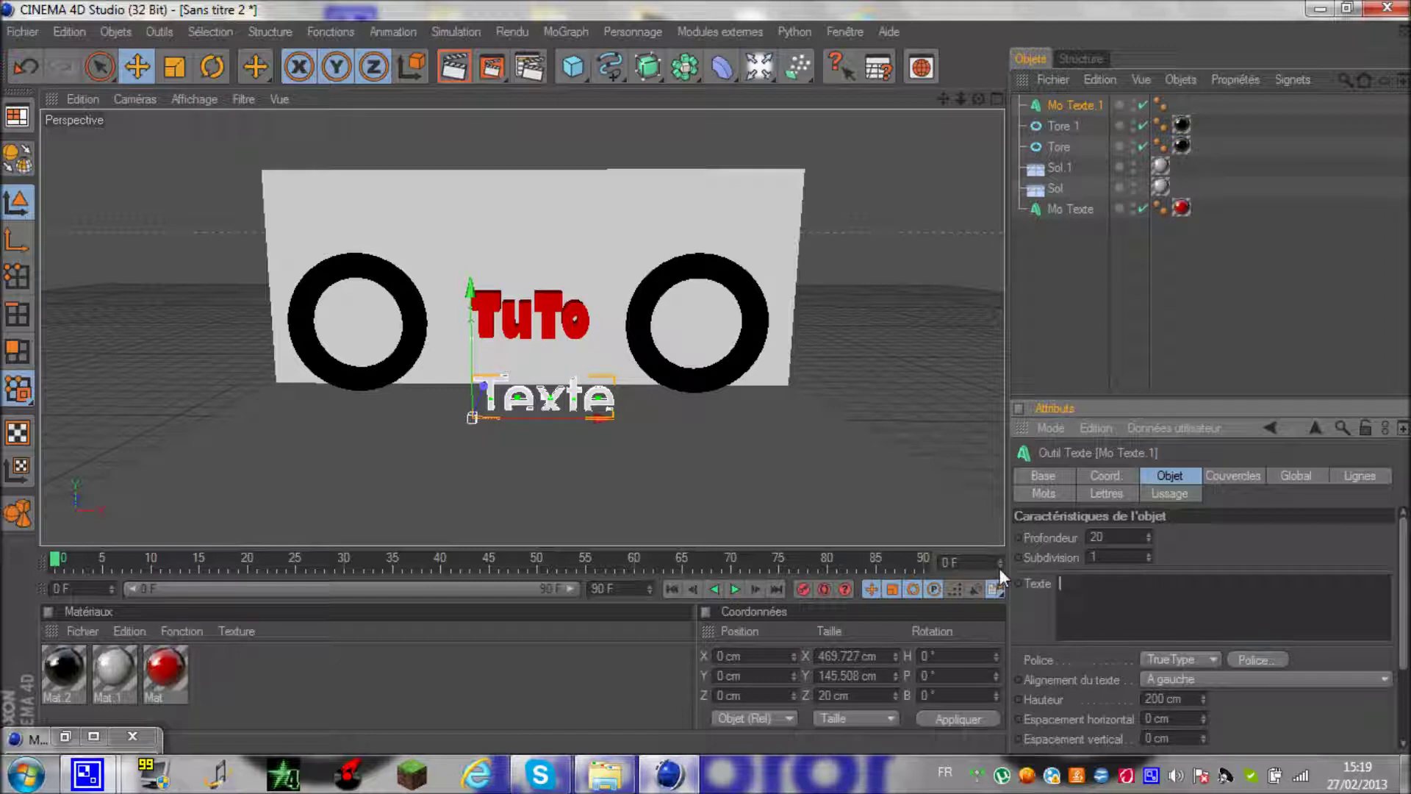
pyautogui.write('LOL')
# Change the font of the LOL text to Gill Sans
pyautogui.click(1250, 662)
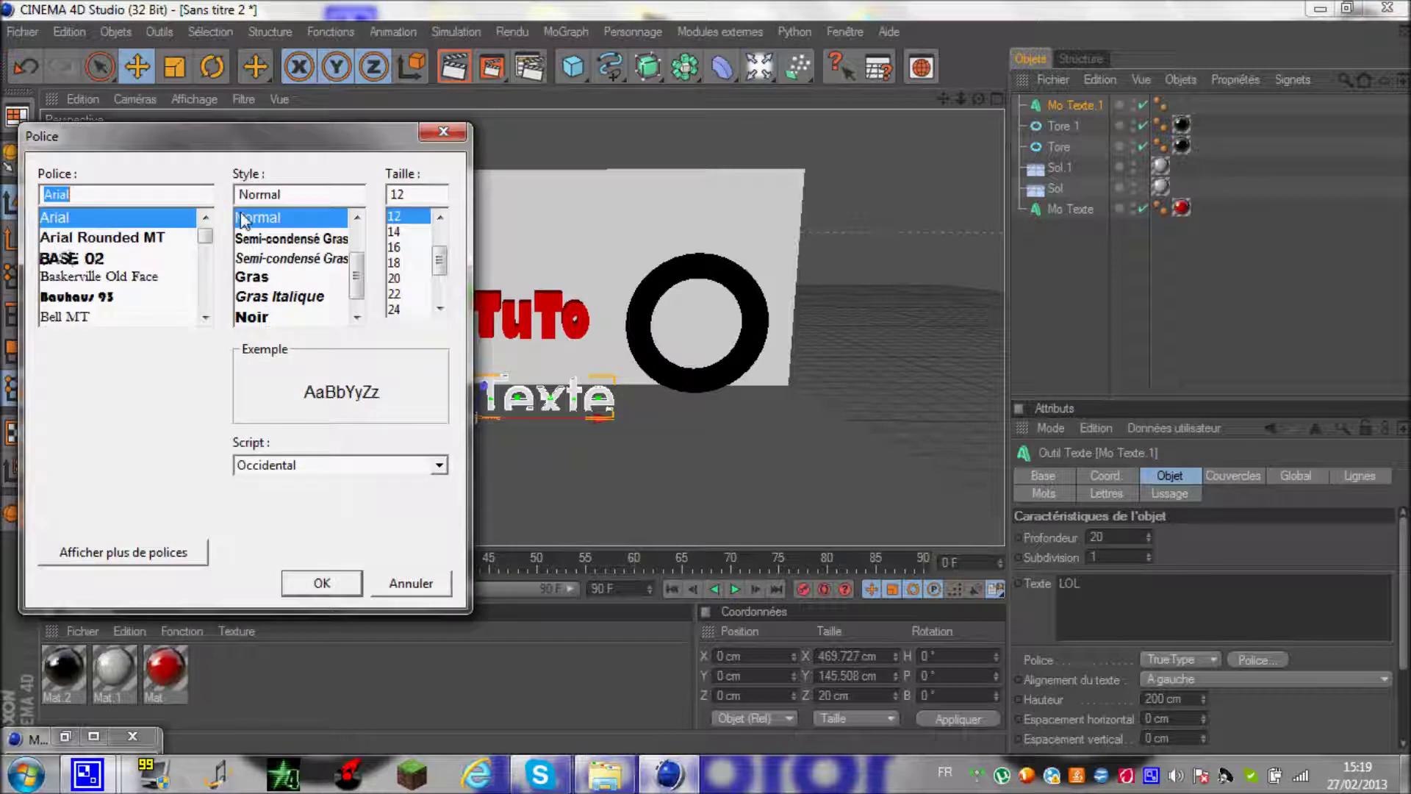
pyautogui.click(67, 193)
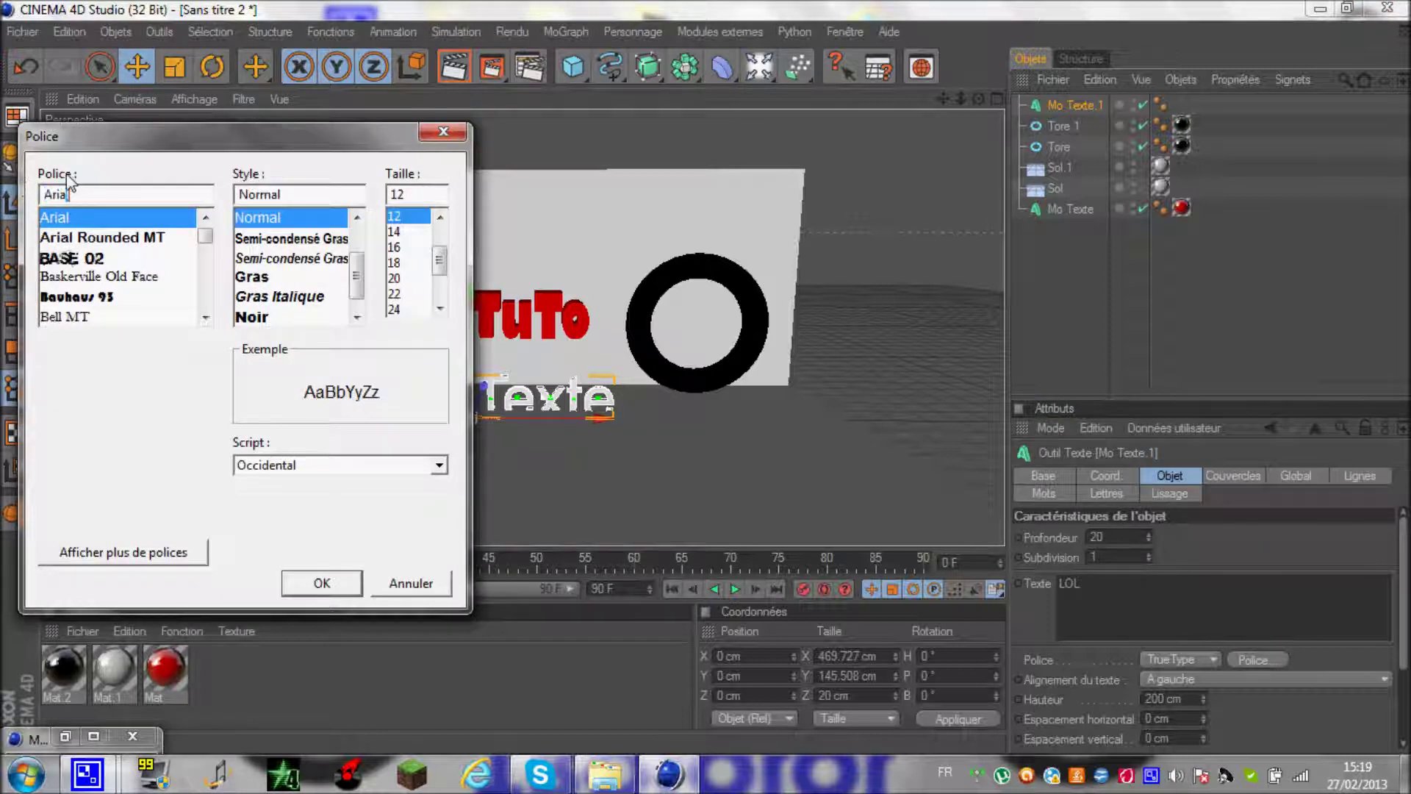
pyautogui.press('BackSpace')
pyautogui.press('BackSpace')
pyautogui.press('BackSpace')
pyautogui.press('BackSpace')
pyautogui.press('BackSpace')
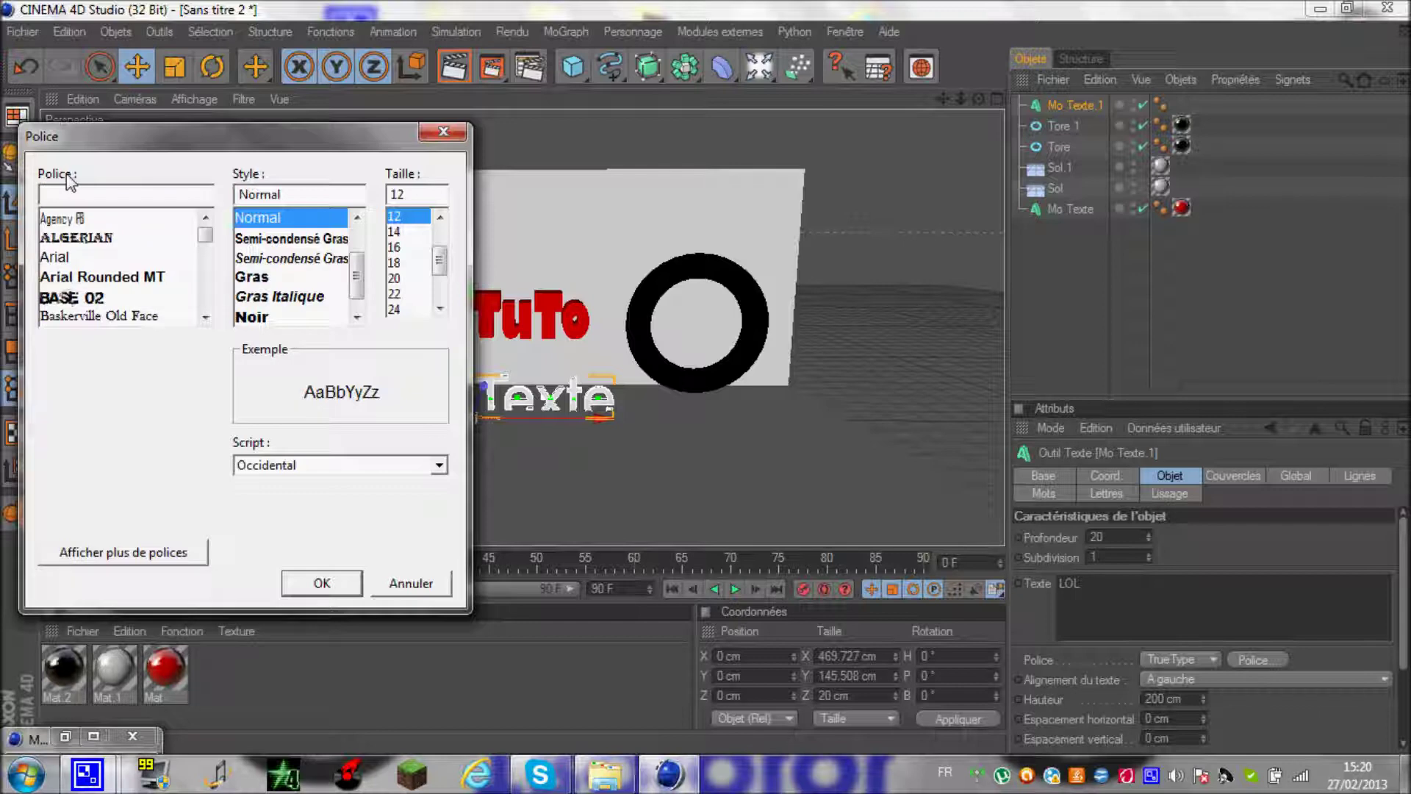
pyautogui.write('GILL')
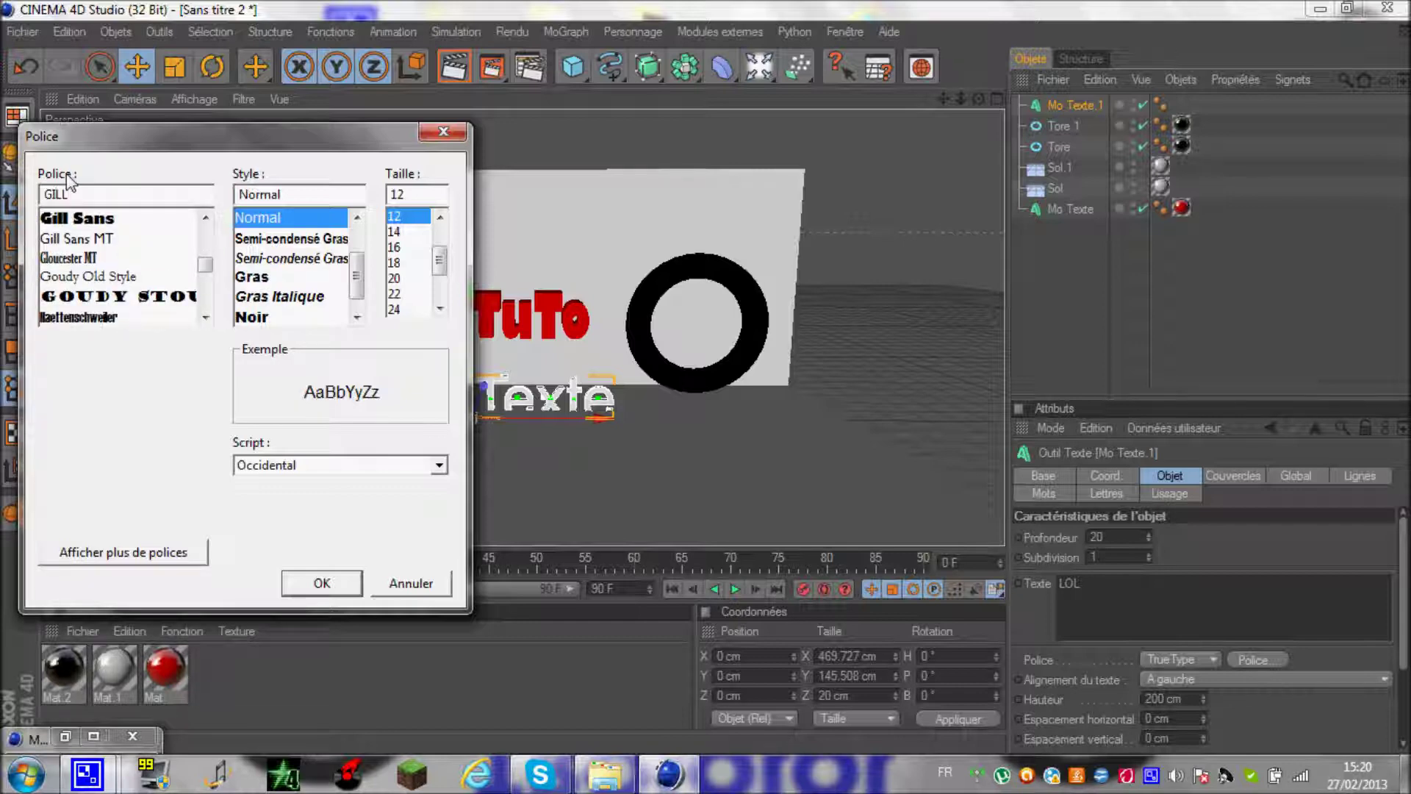
pyautogui.click(111, 218)
pyautogui.click(351, 582)
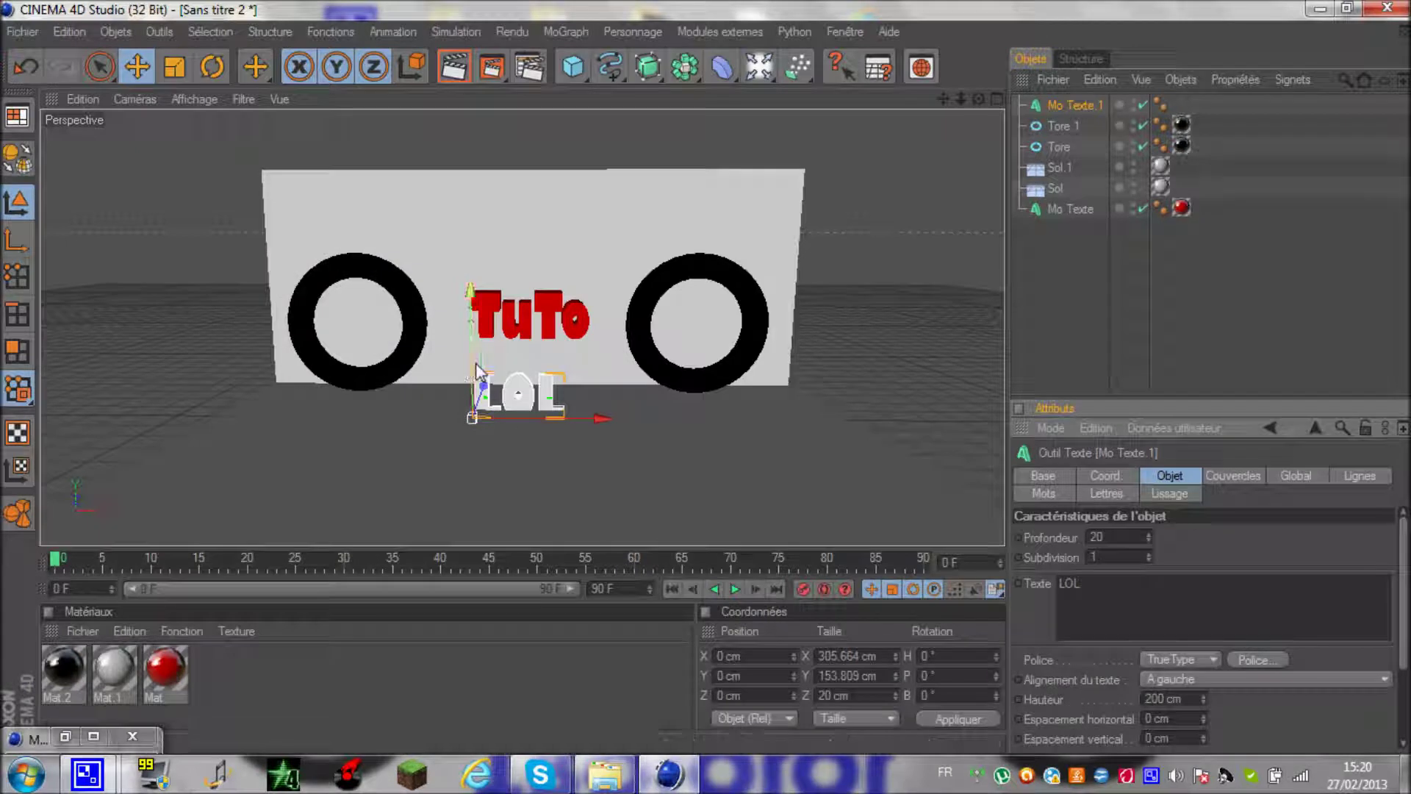
# Scale the LOL text to about 272 × 137 cm and centre it inside the original torus at about X -505 cm, Y 260 cm
pyautogui.moveTo(700, 330); pyautogui.dragTo(718, 378)
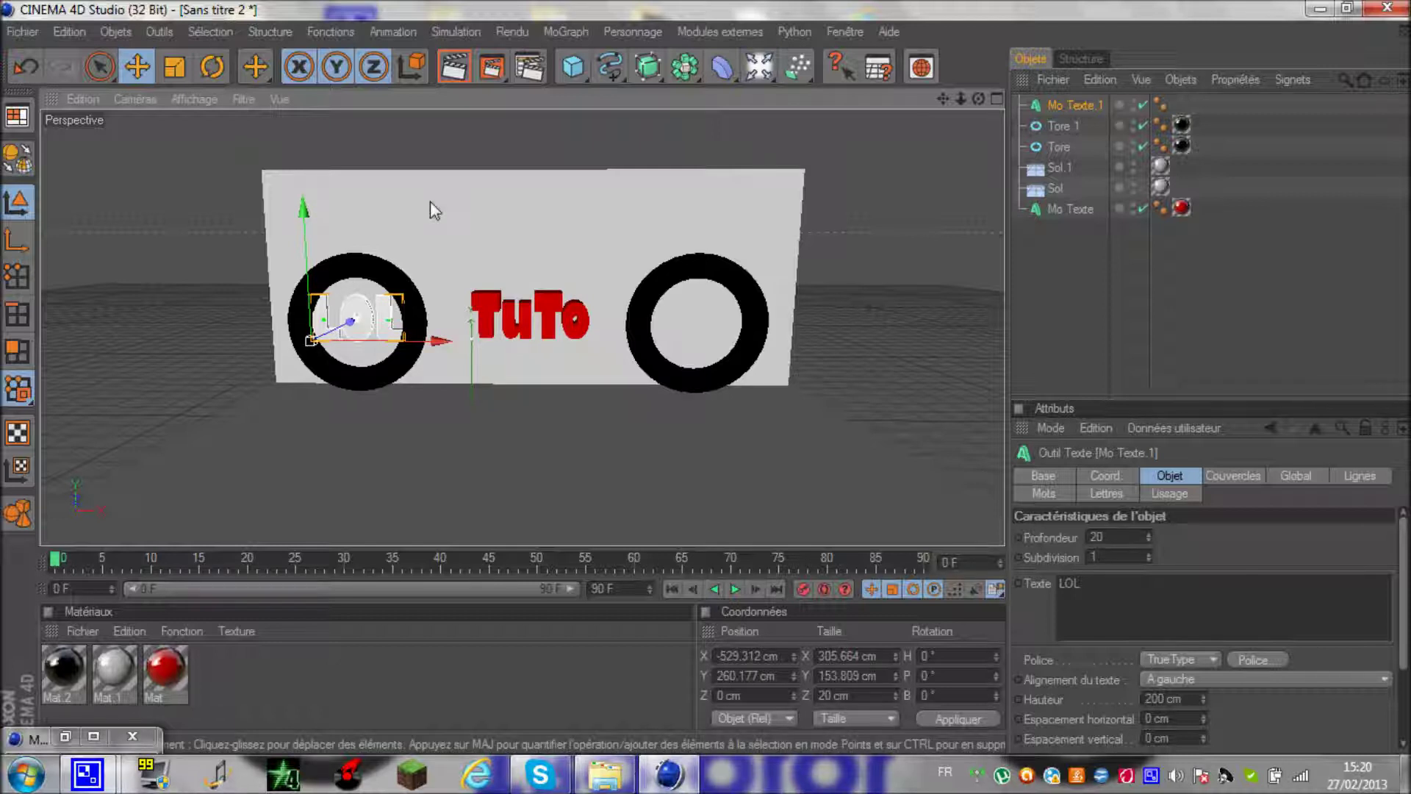
pyautogui.click(174, 66)
pyautogui.moveTo(436, 345)
pyautogui.mouseDown()
pyautogui.moveTo(713, 372)
pyautogui.moveTo(426, 363)
pyautogui.mouseUp()
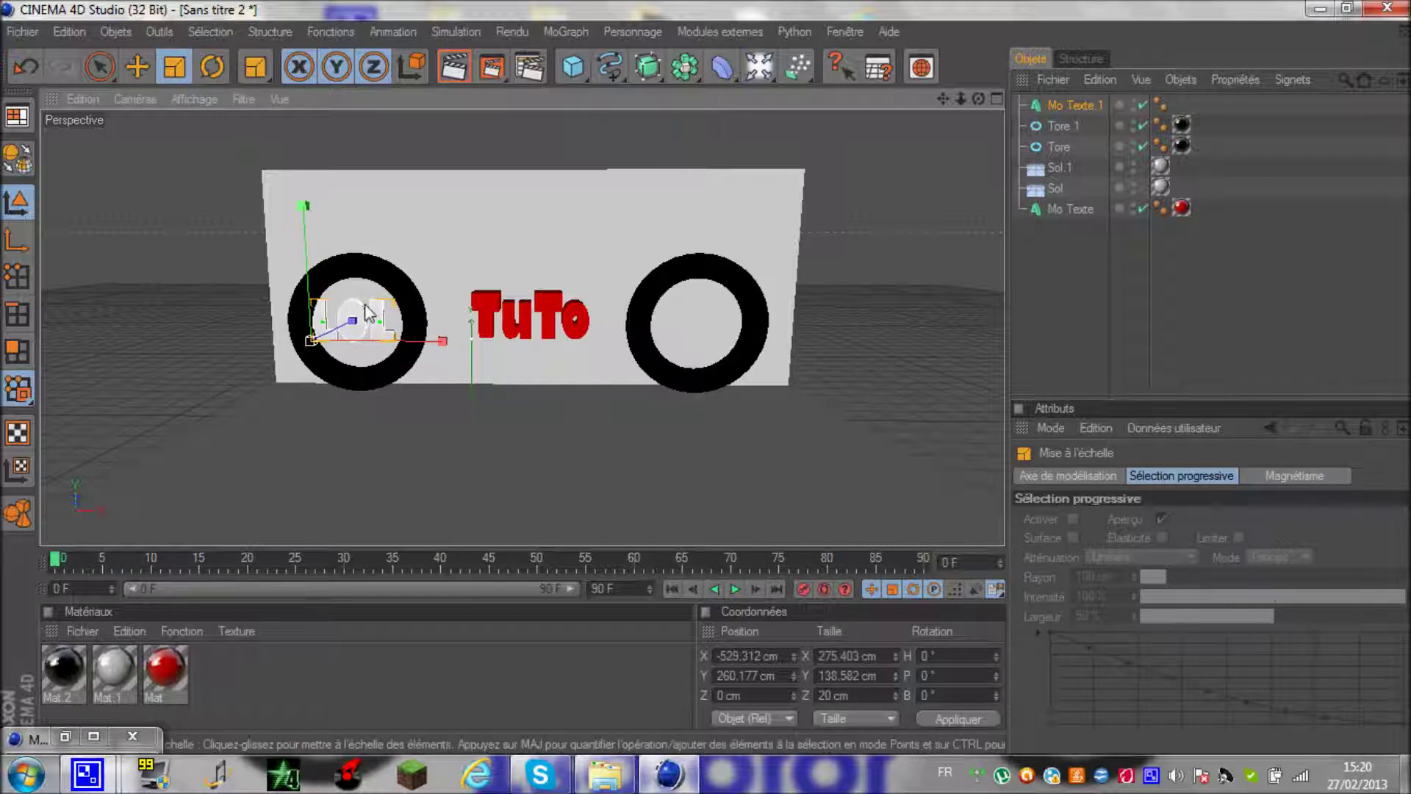
pyautogui.moveTo(367, 312); pyautogui.dragTo(707, 377)
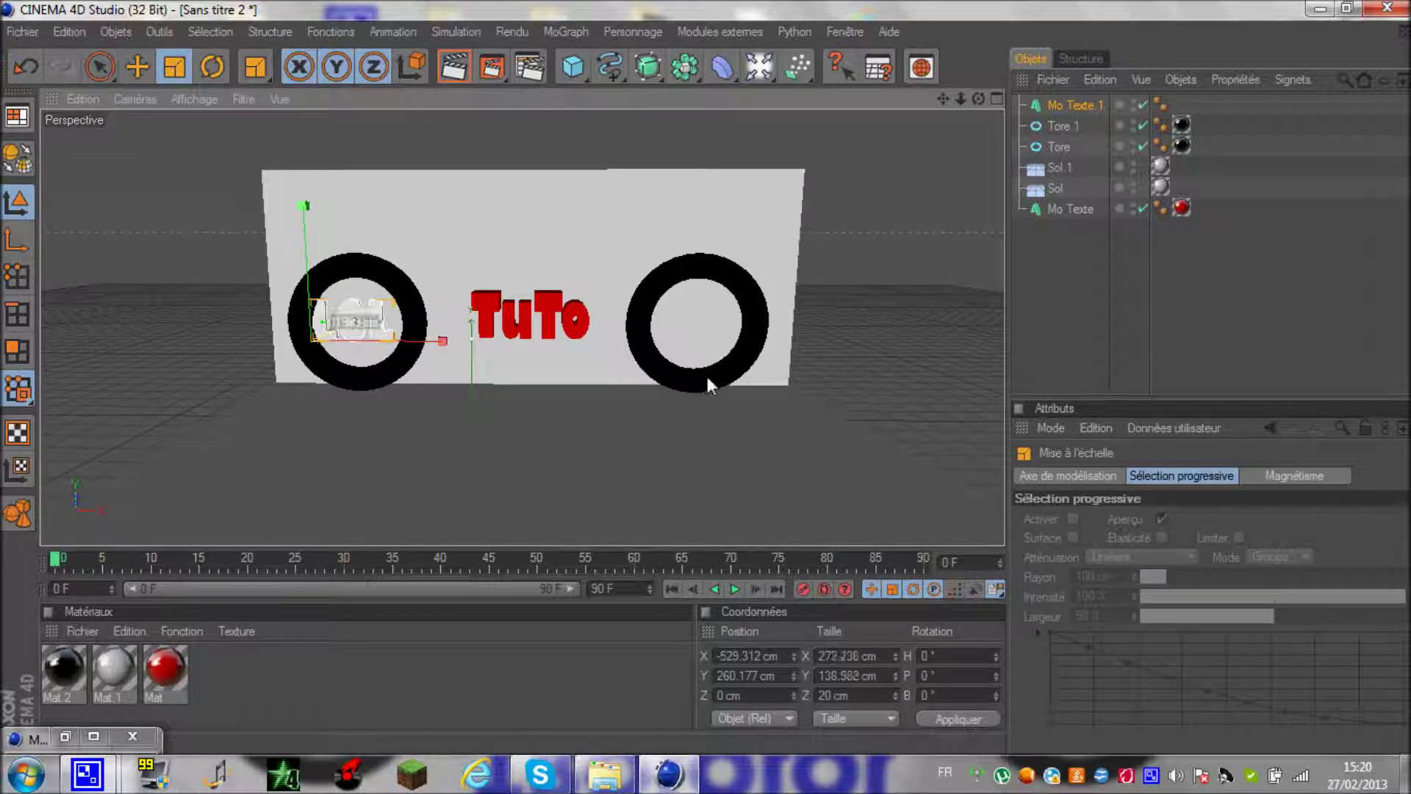
pyautogui.click(129, 68)
pyautogui.moveTo(714, 376); pyautogui.dragTo(706, 376)
pyautogui.click(197, 724)
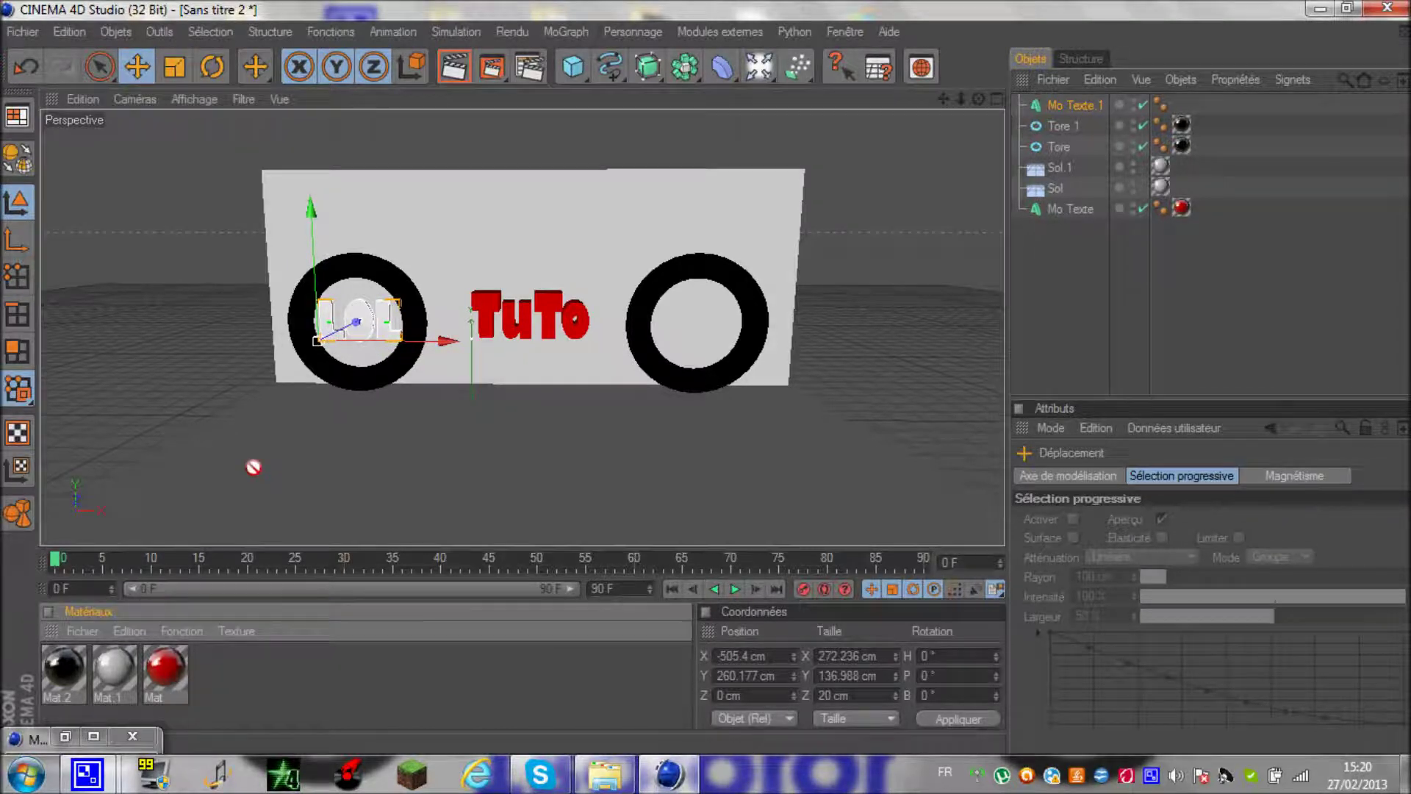
# Apply the glossy red material to the LOL text inside the original torus
pyautogui.moveTo(358, 305); pyautogui.dragTo(358, 308)
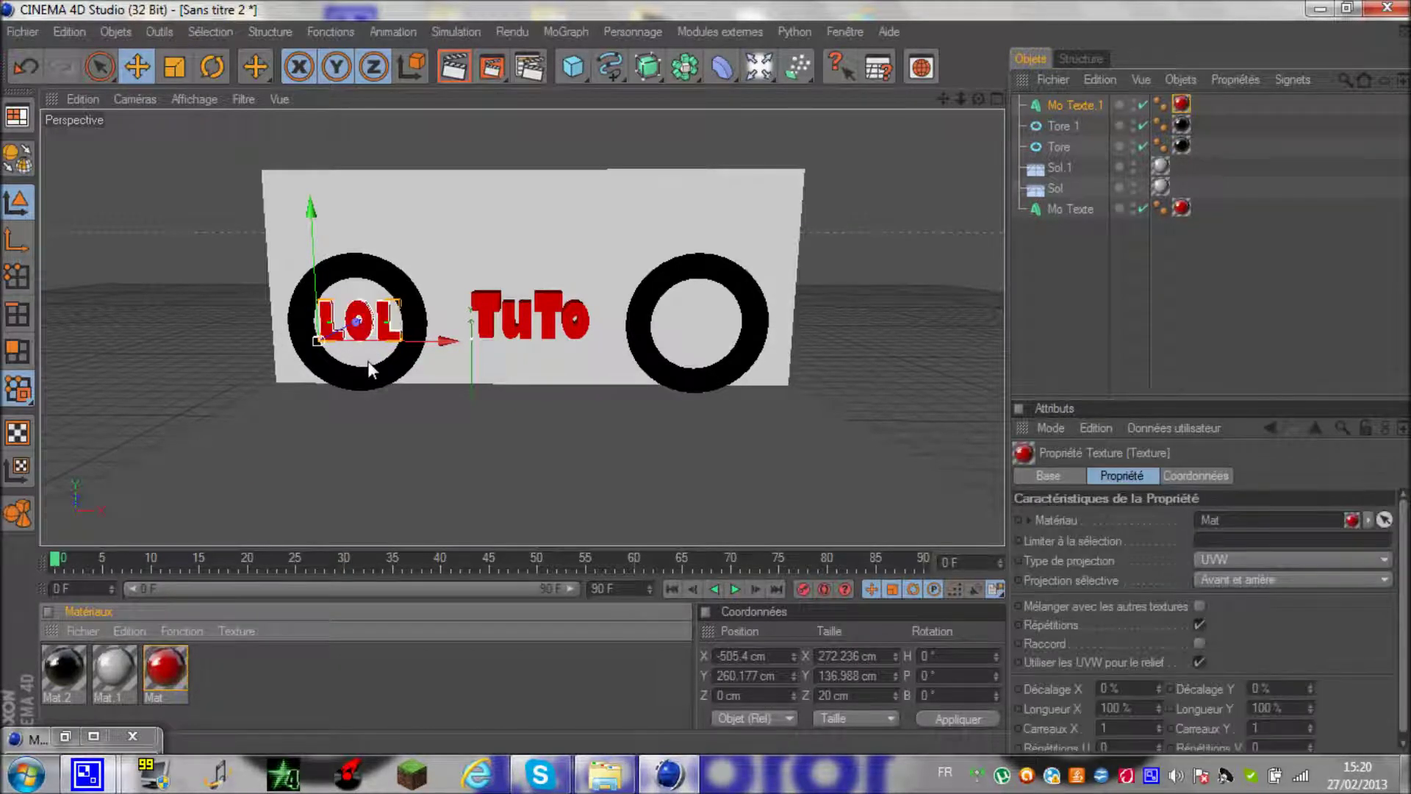
pyautogui.click(431, 487)
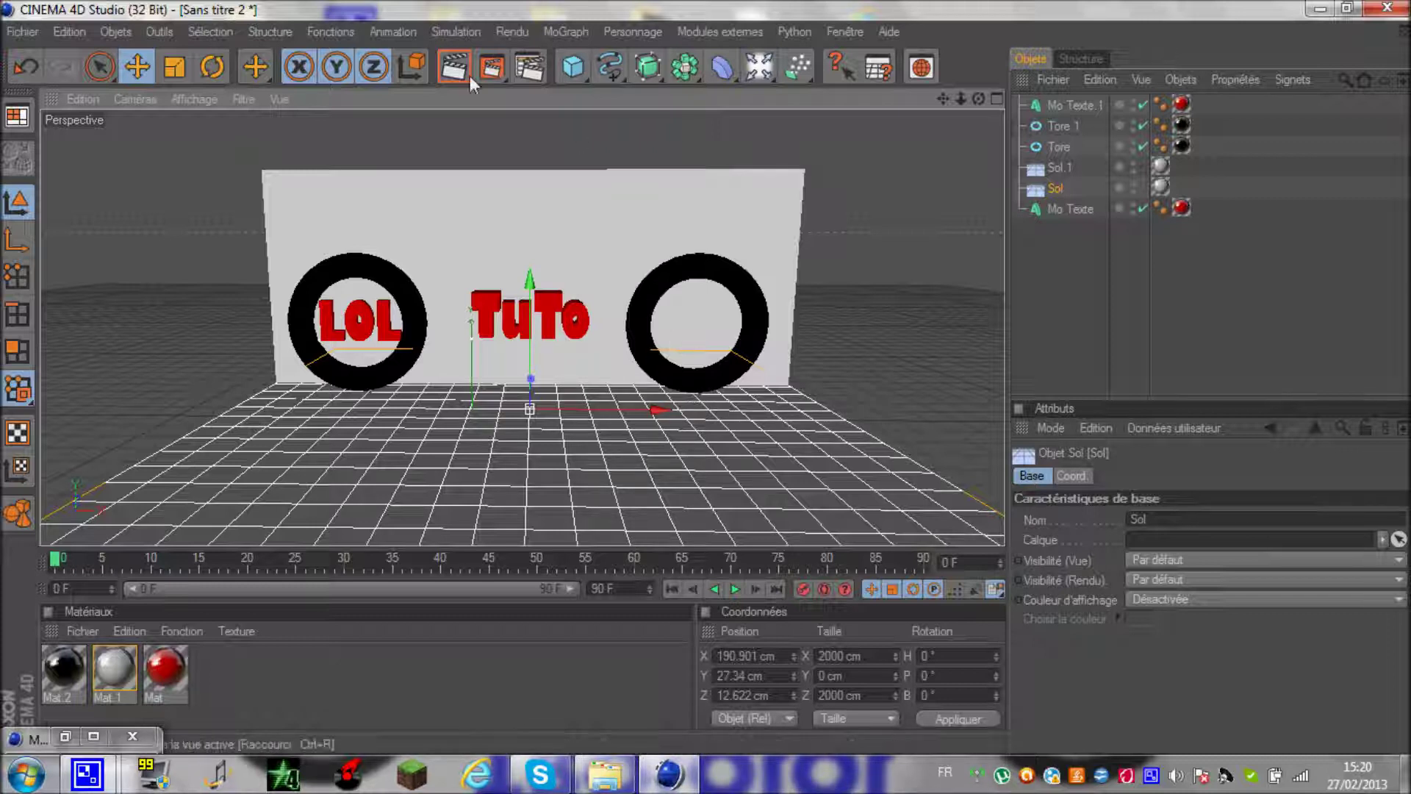
# Add a third MoGraph text object (Mo Texte) and set its text to "MDR"
pyautogui.click(558, 31)
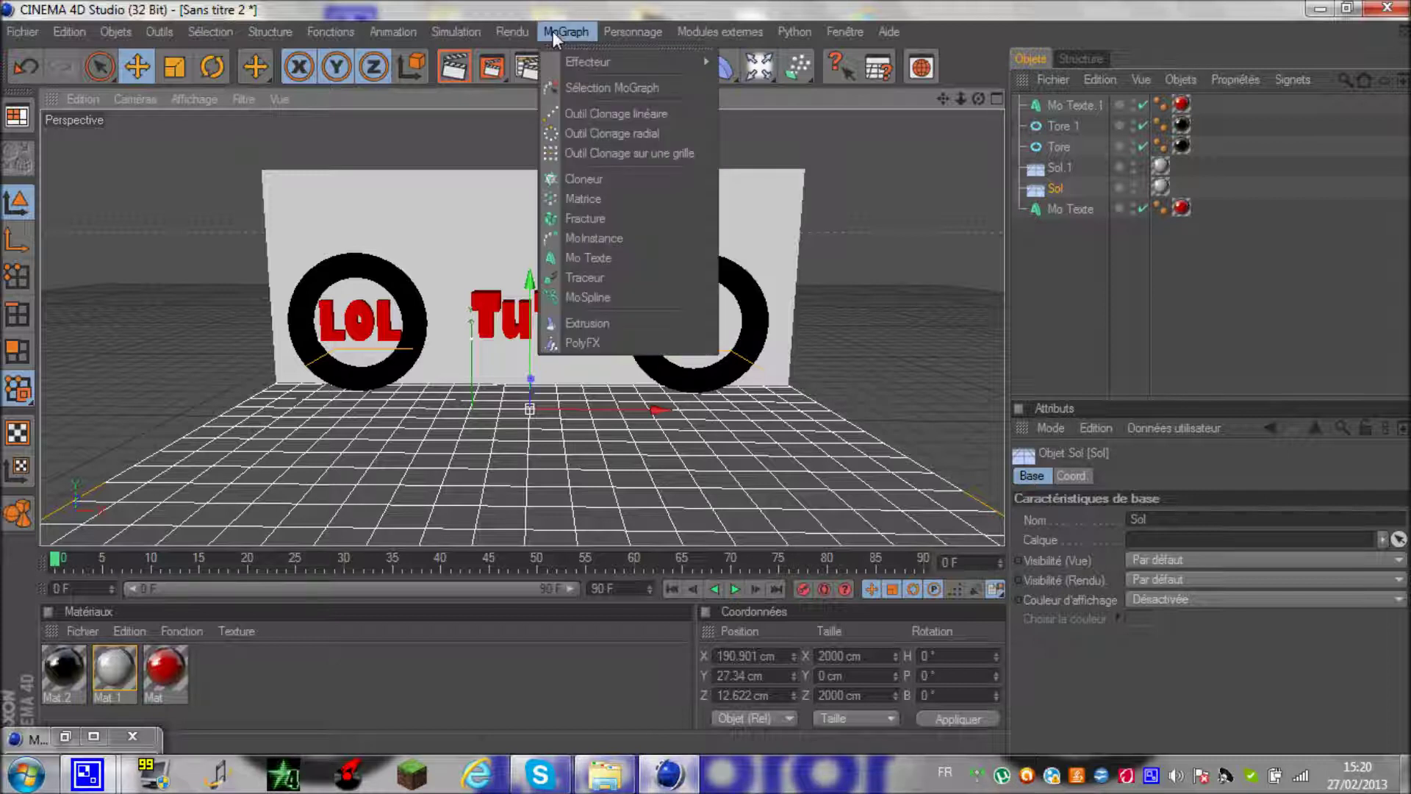
pyautogui.click(611, 271)
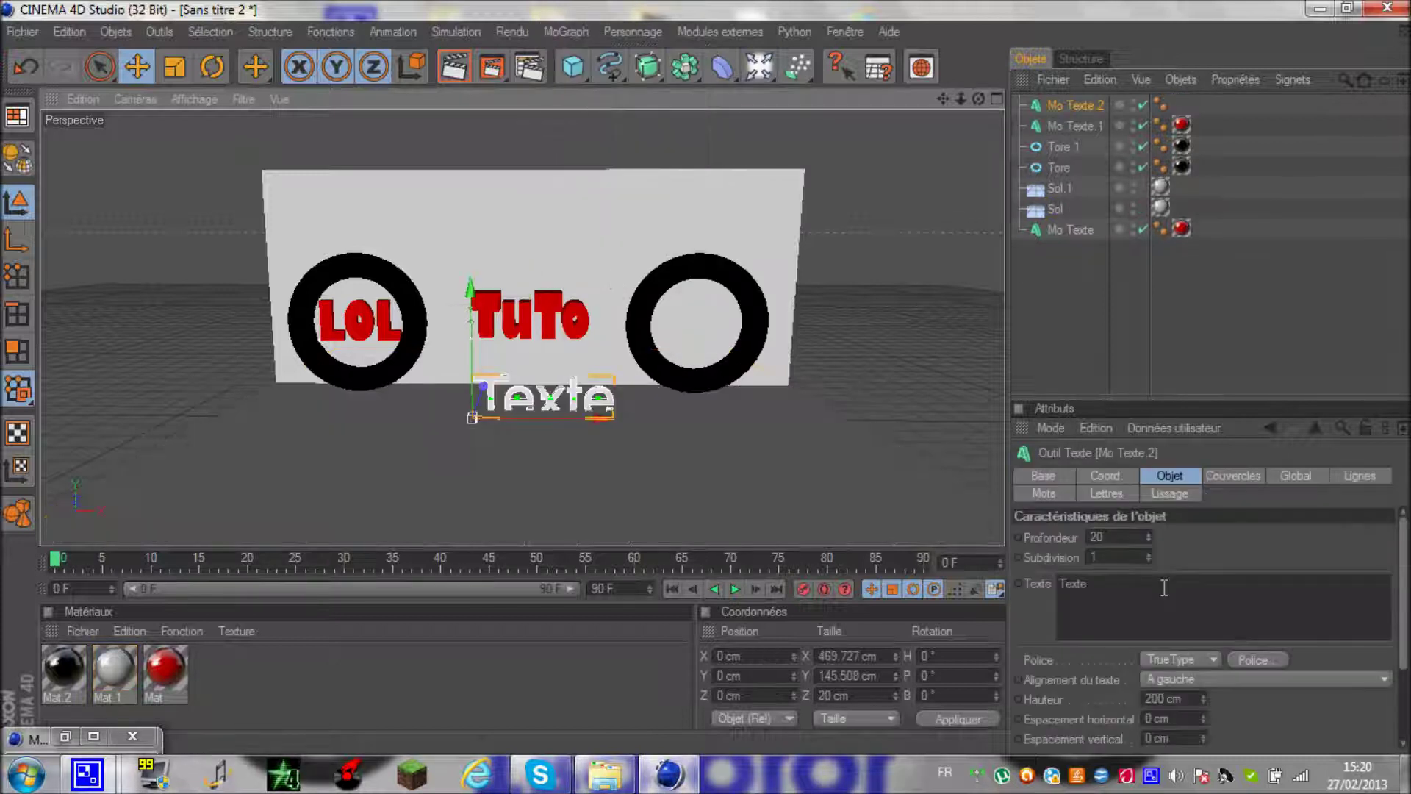
pyautogui.doubleClick(1028, 573)
pyautogui.press('BackSpace')
pyautogui.write('MDR')
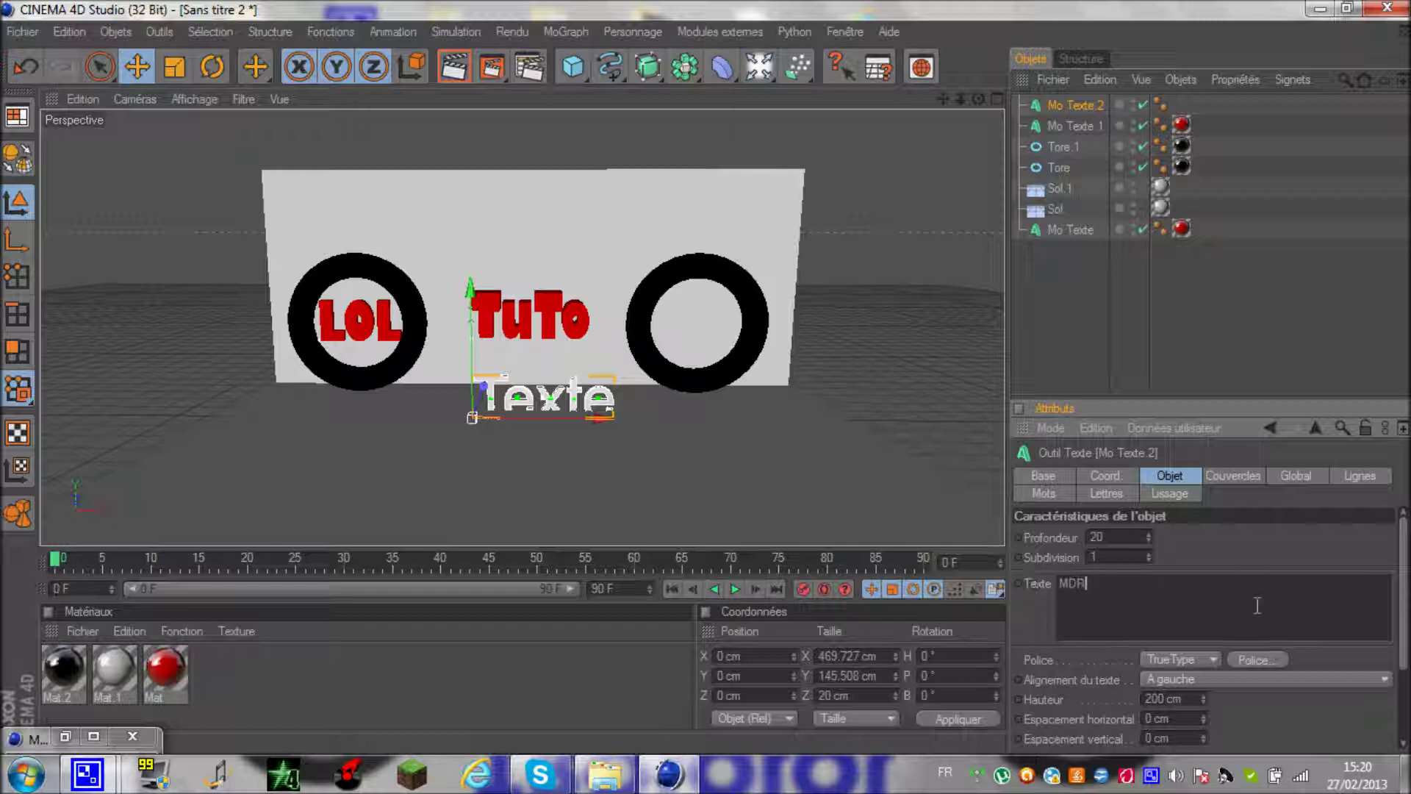
# Change the font of the MDR text to Gill Sans
pyautogui.click(1256, 653)
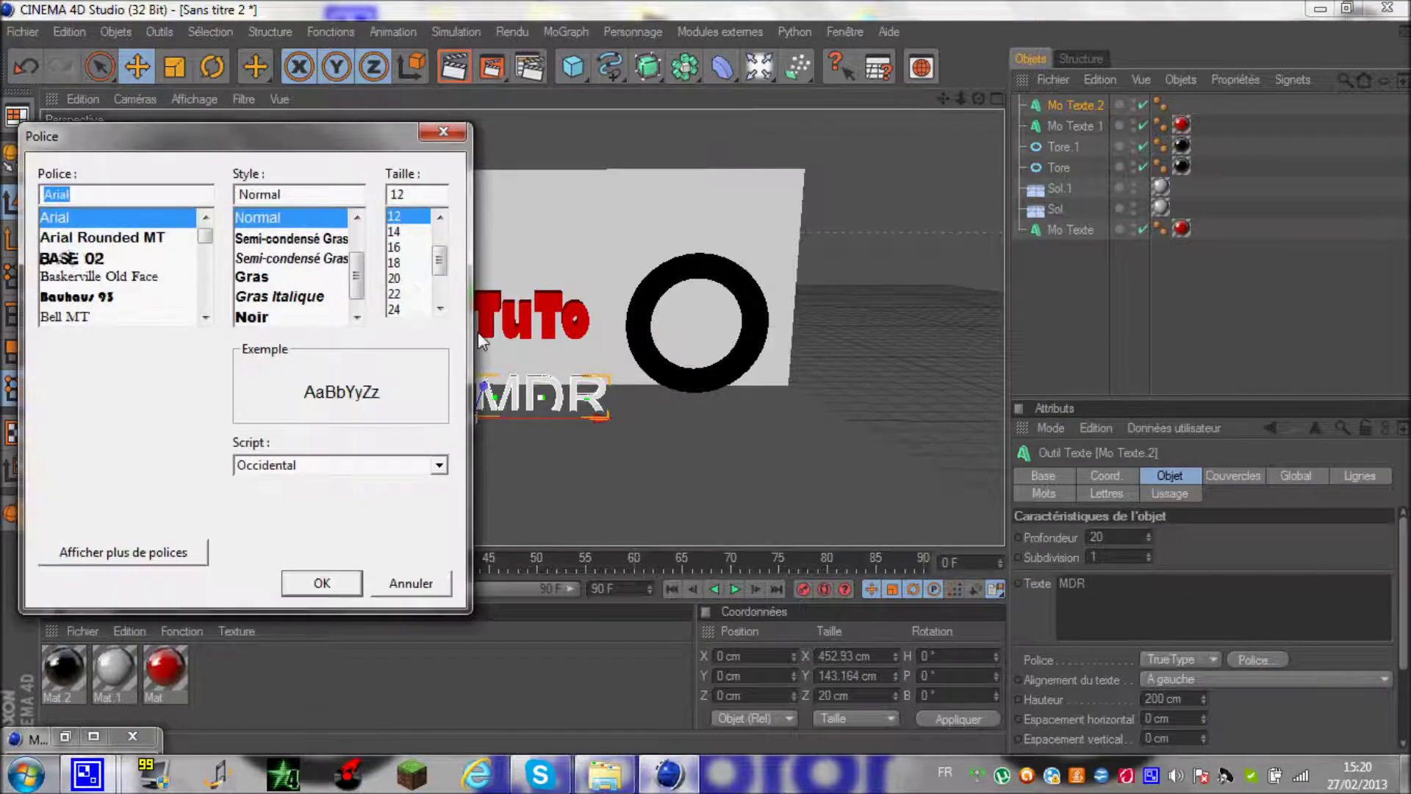
pyautogui.press('BackSpace')
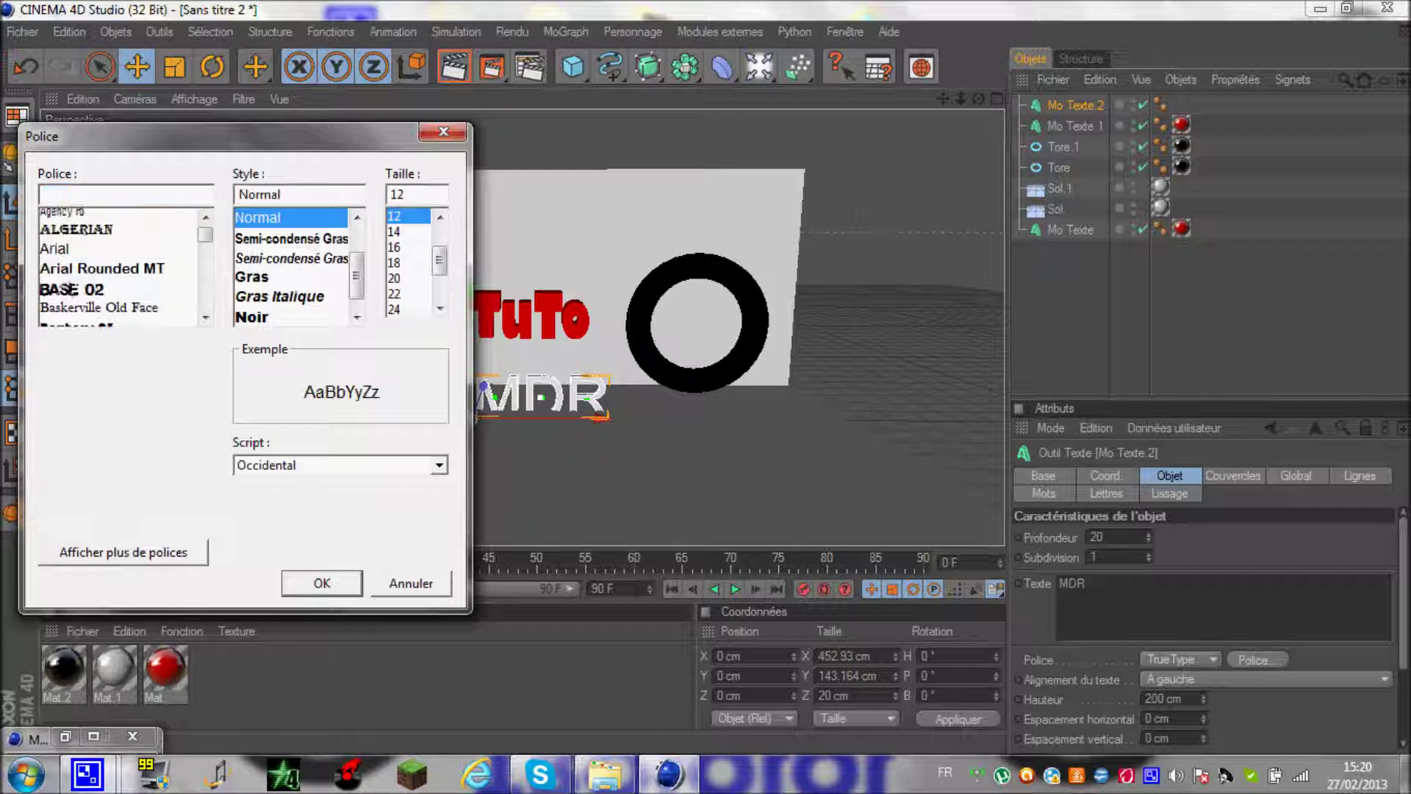
pyautogui.write('gill')
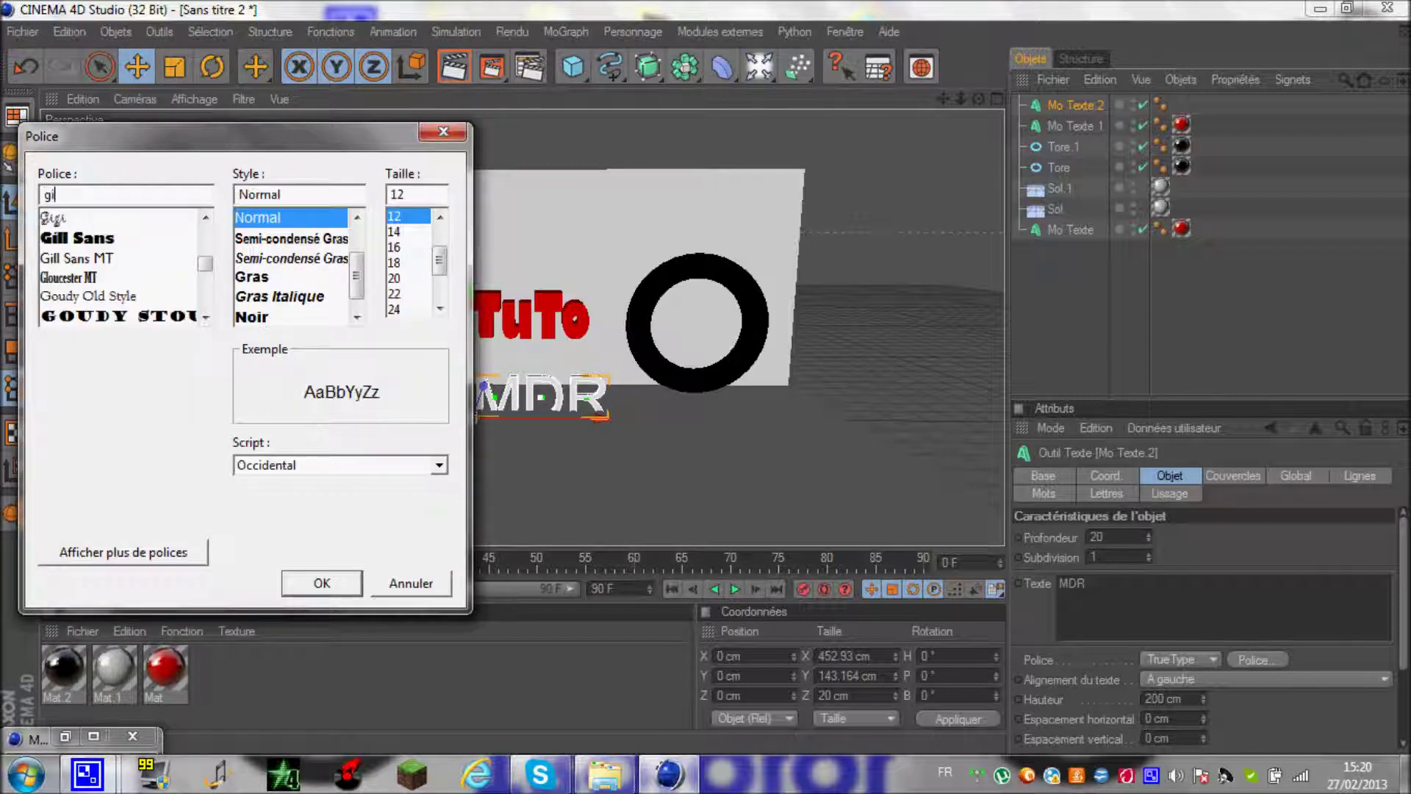
pyautogui.click(344, 582)
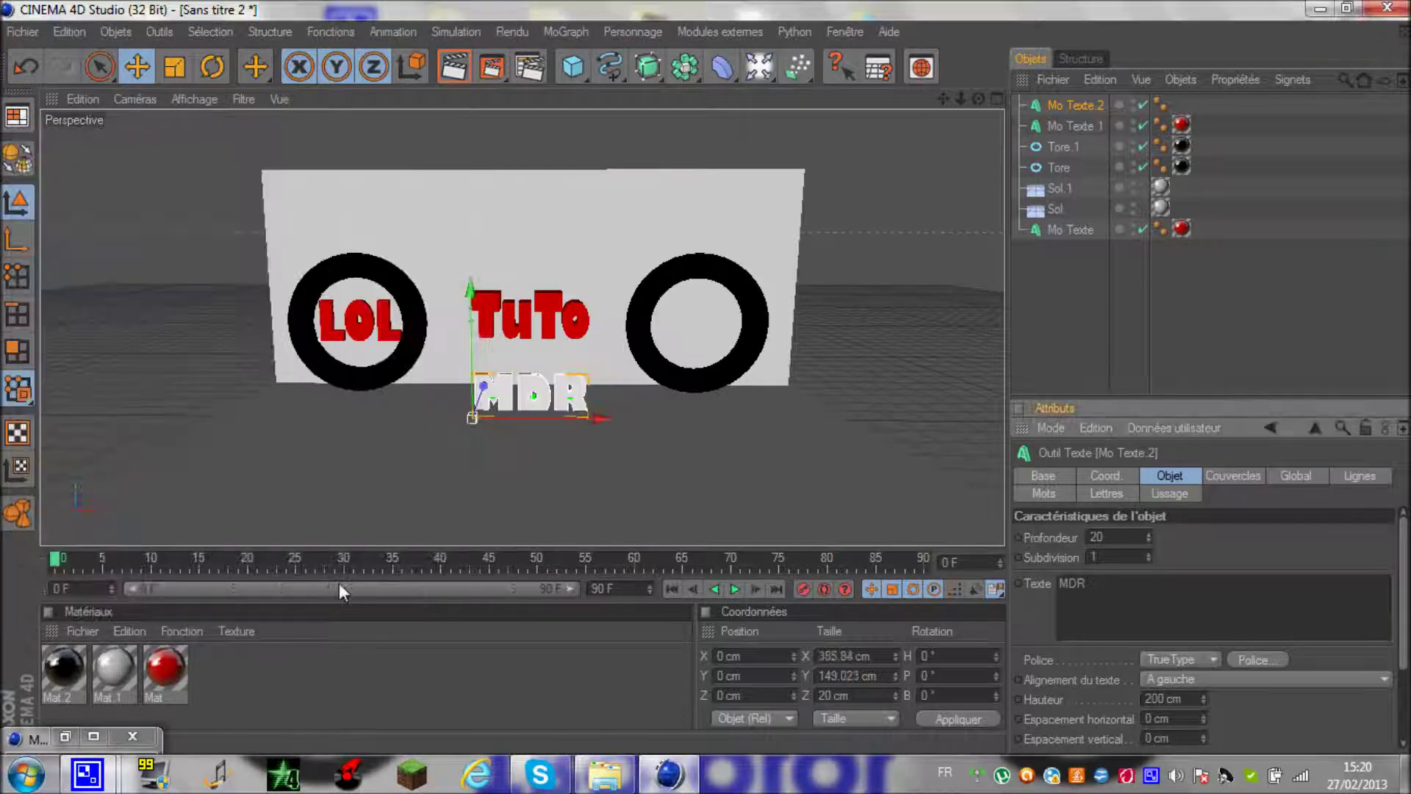
# Scale the MDR text to about 300 × 116 cm and centre it inside the duplicated torus at about X 587 cm, Y 264 cm
pyautogui.moveTo(467, 381); pyautogui.dragTo(469, 314)
pyautogui.moveTo(588, 341); pyautogui.dragTo(707, 376)
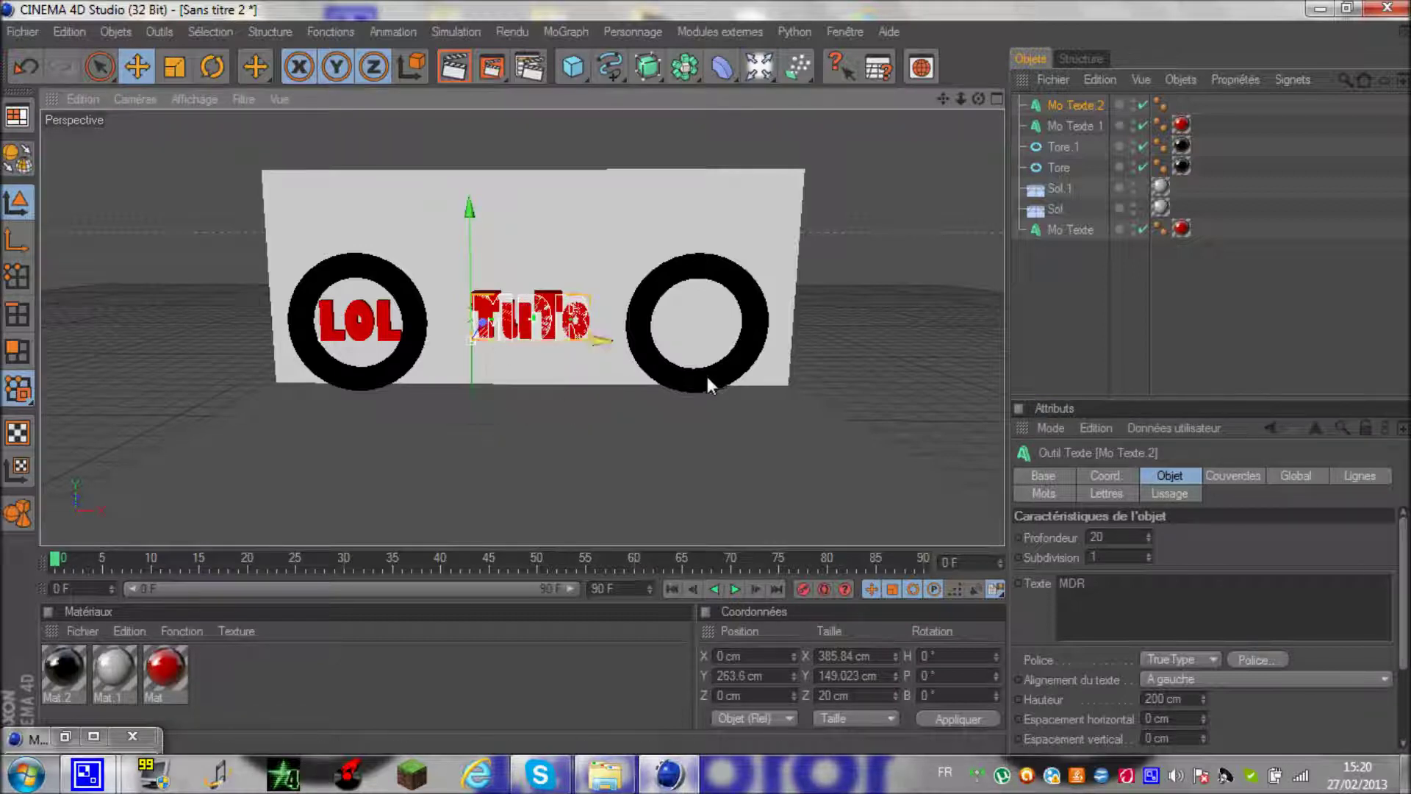
pyautogui.click(174, 67)
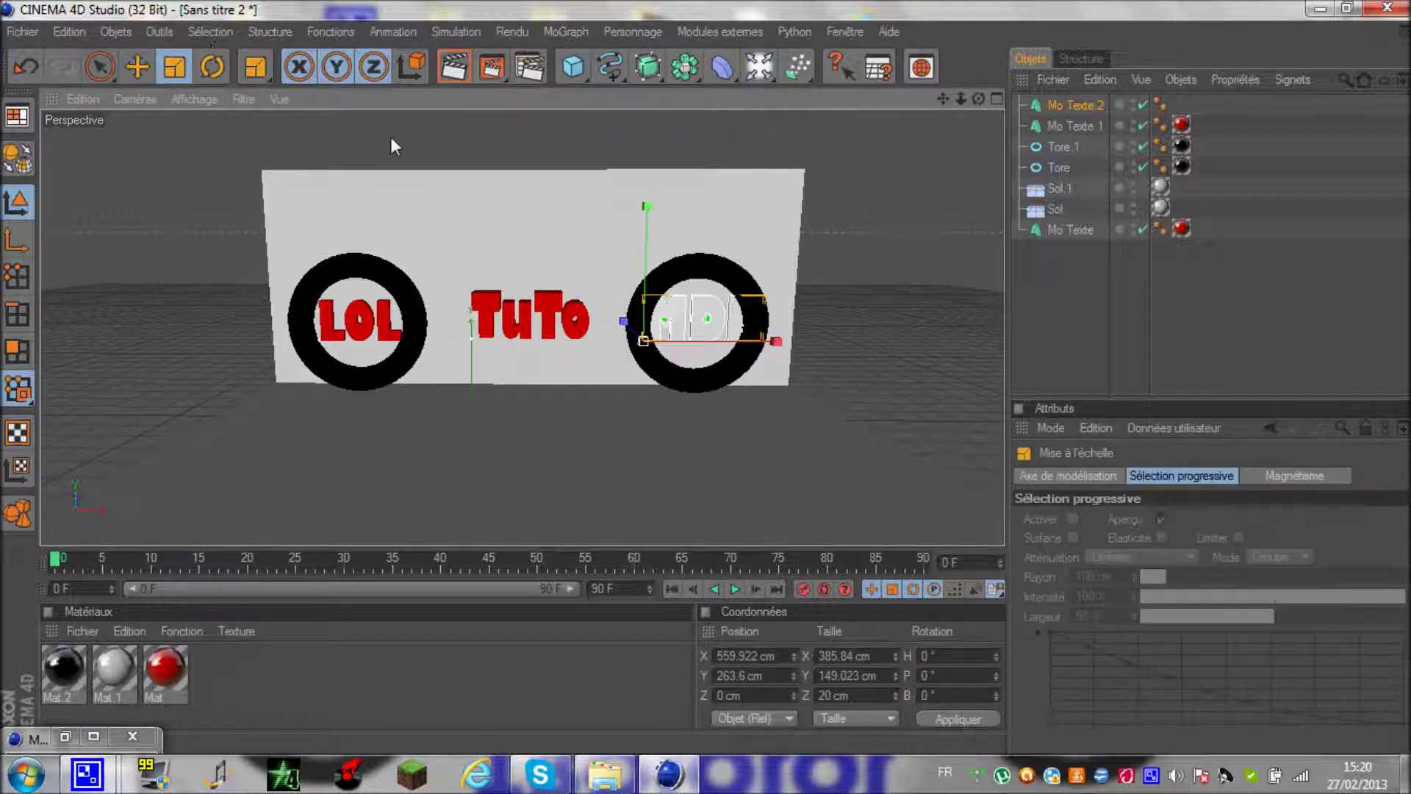
pyautogui.moveTo(682, 376); pyautogui.dragTo(670, 378)
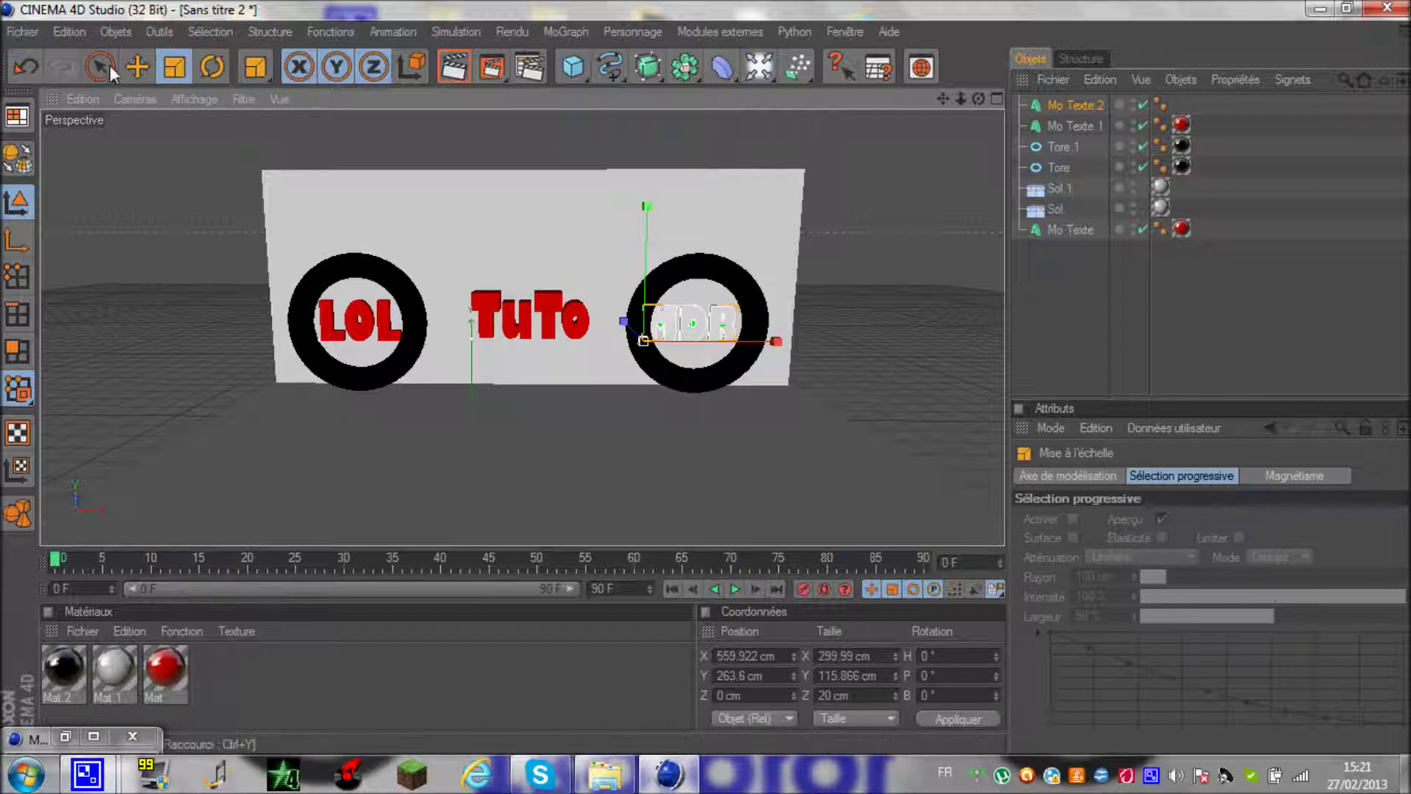
pyautogui.click(136, 66)
pyautogui.moveTo(698, 383); pyautogui.dragTo(707, 378)
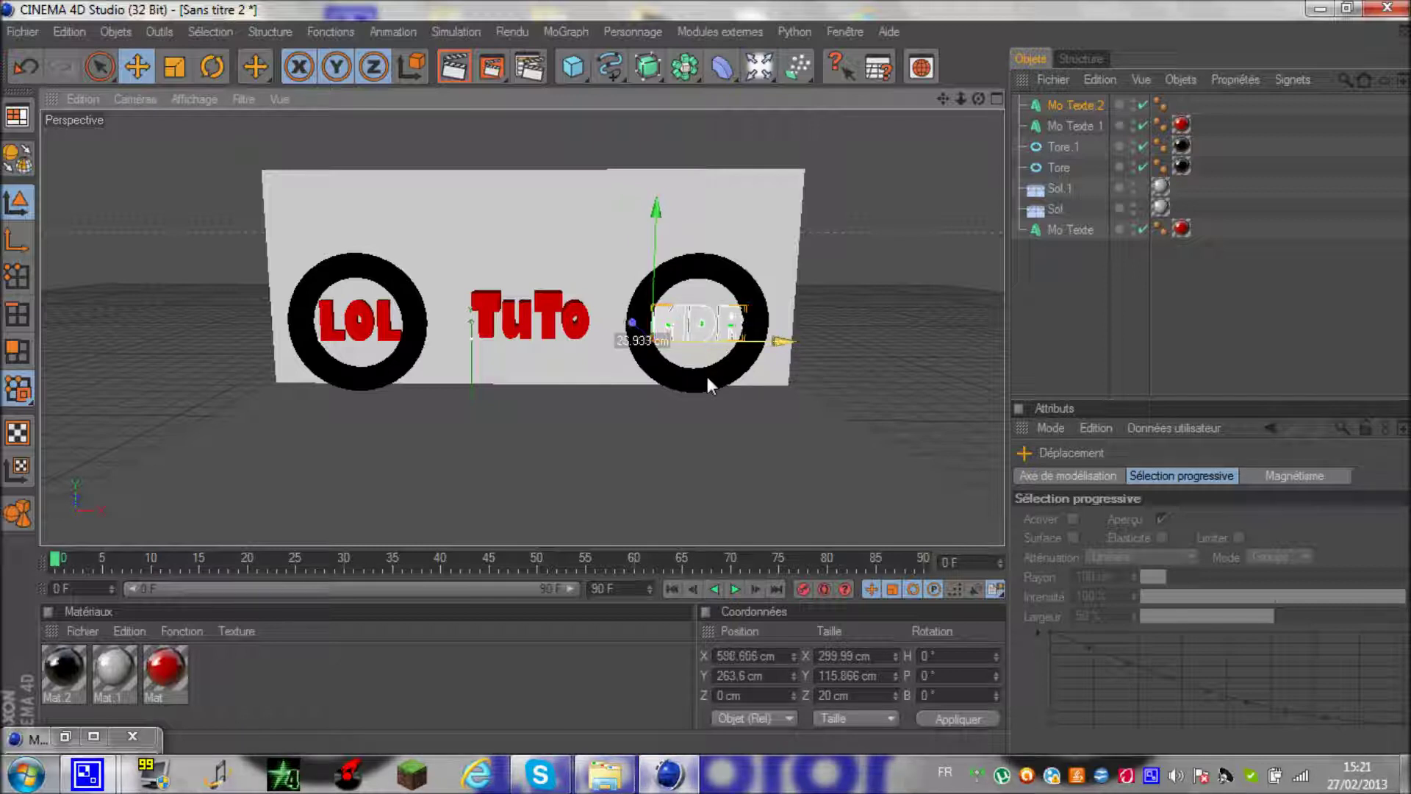
# Apply the glossy red material to the MDR text and render the active view to preview the scene
pyautogui.moveTo(166, 668); pyautogui.dragTo(683, 325)
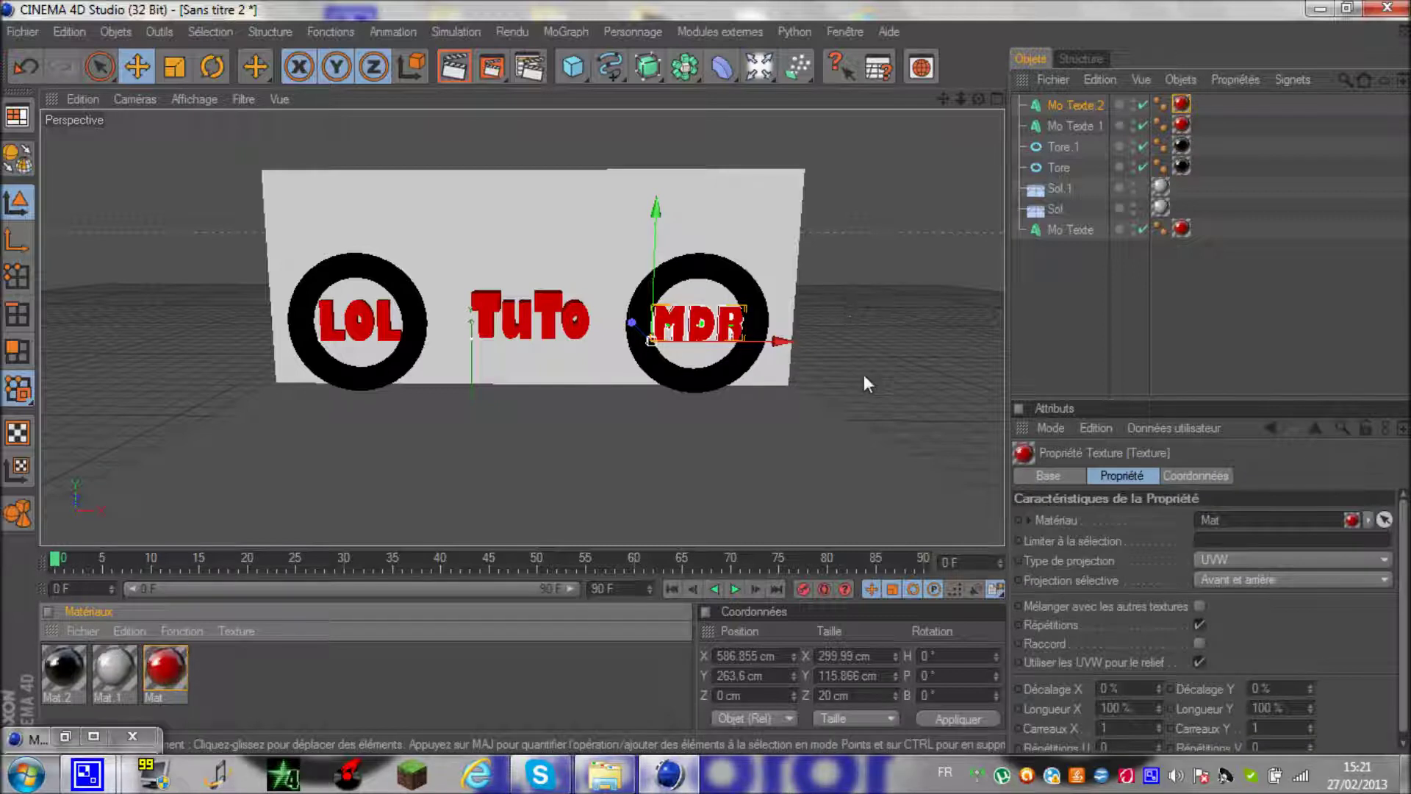
pyautogui.click(912, 311)
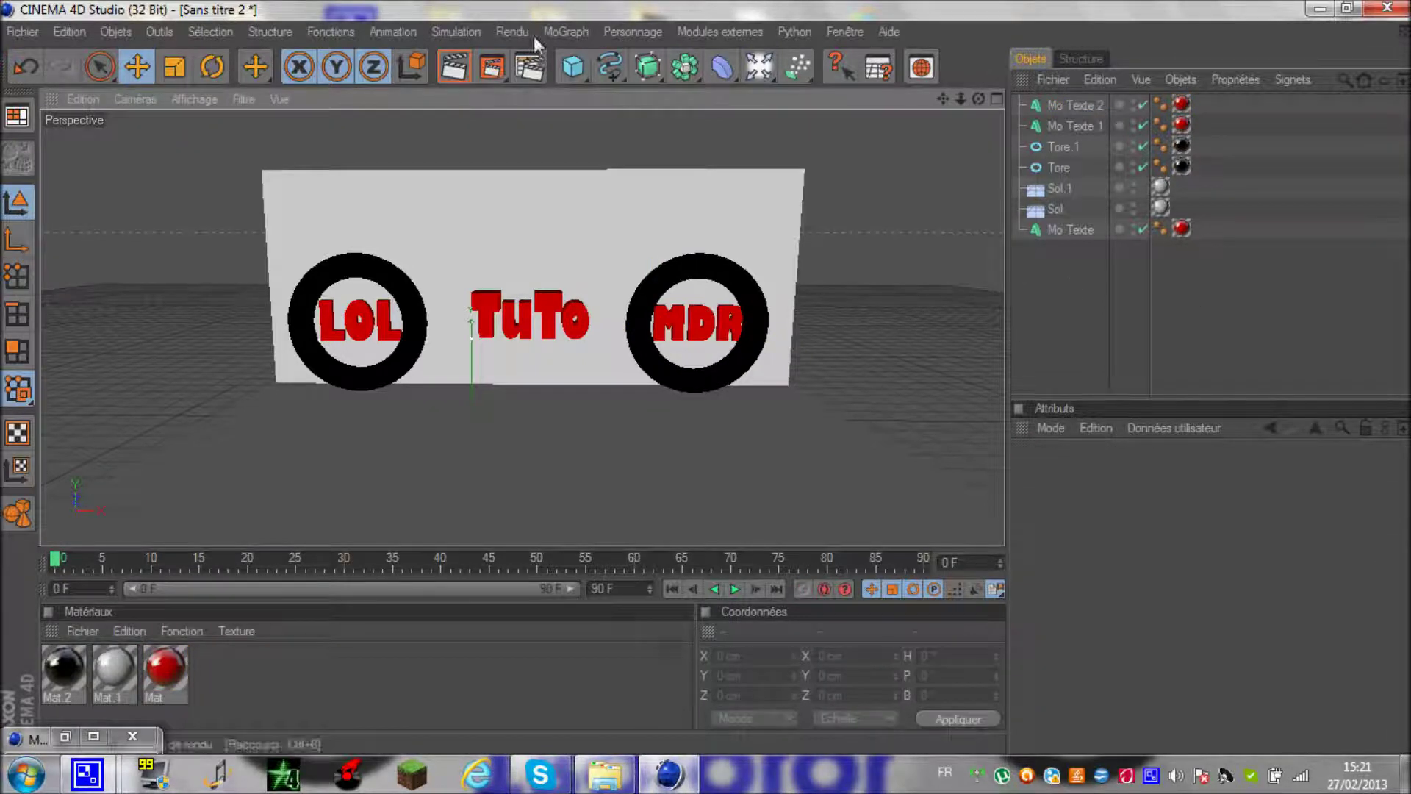
pyautogui.click(454, 67)
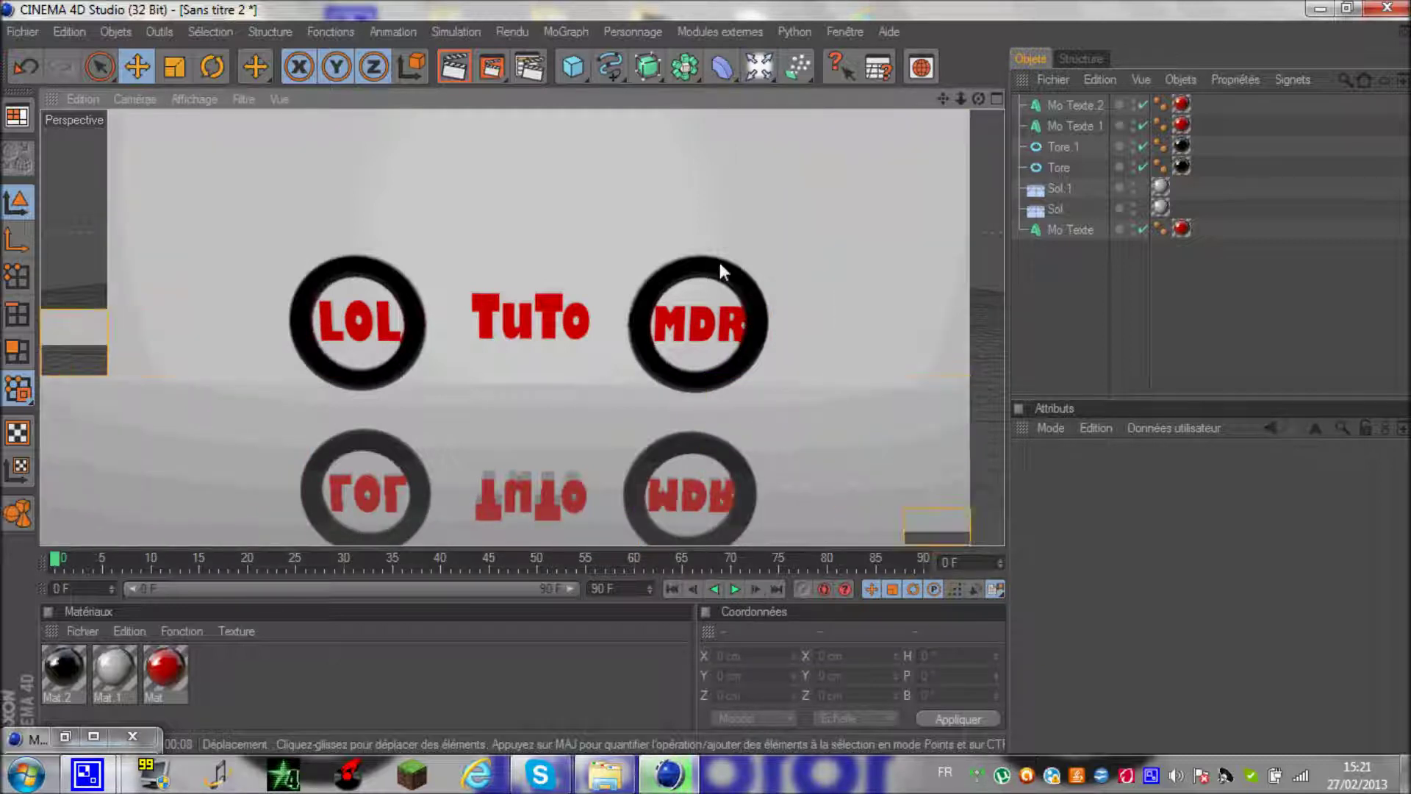
pyautogui.click(786, 290)
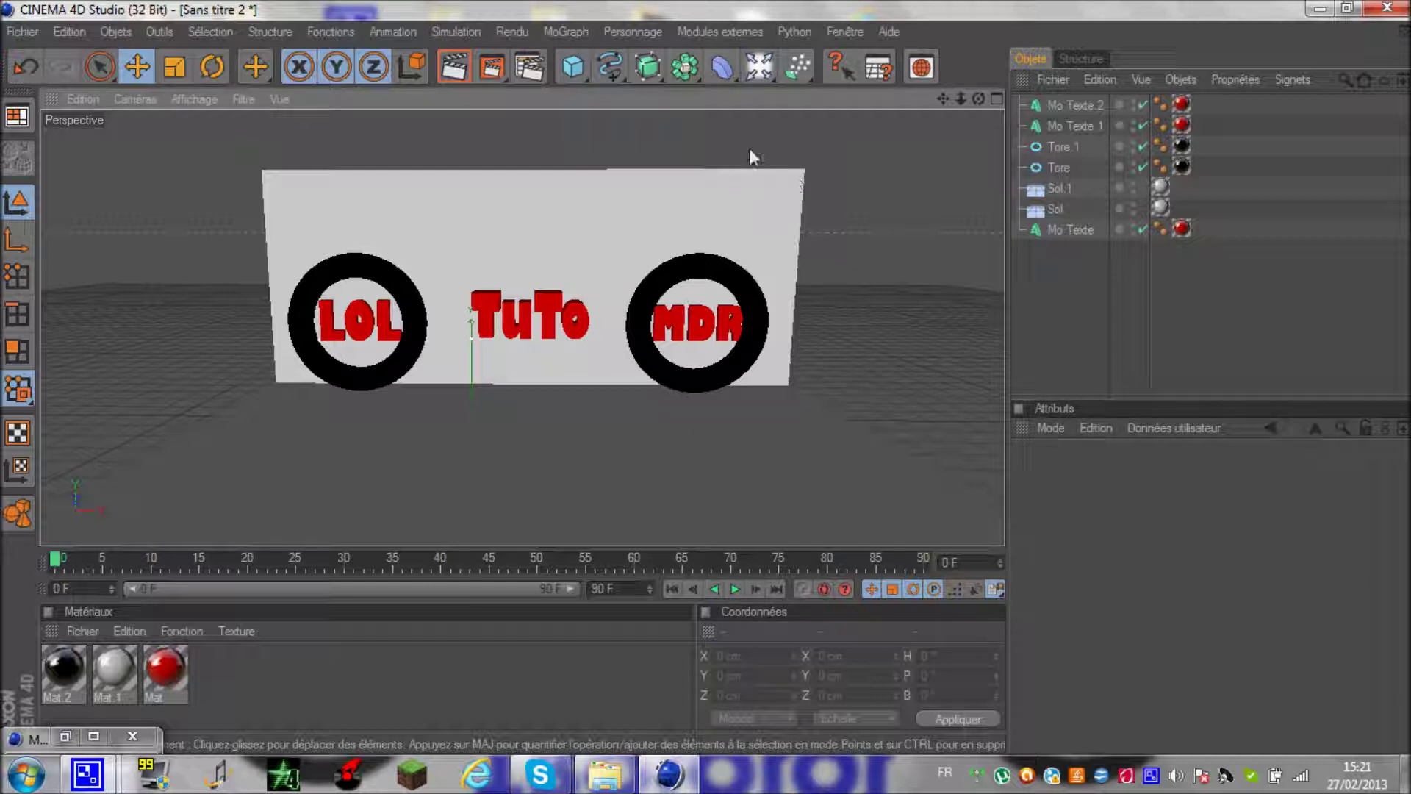
pyautogui.click(493, 72)
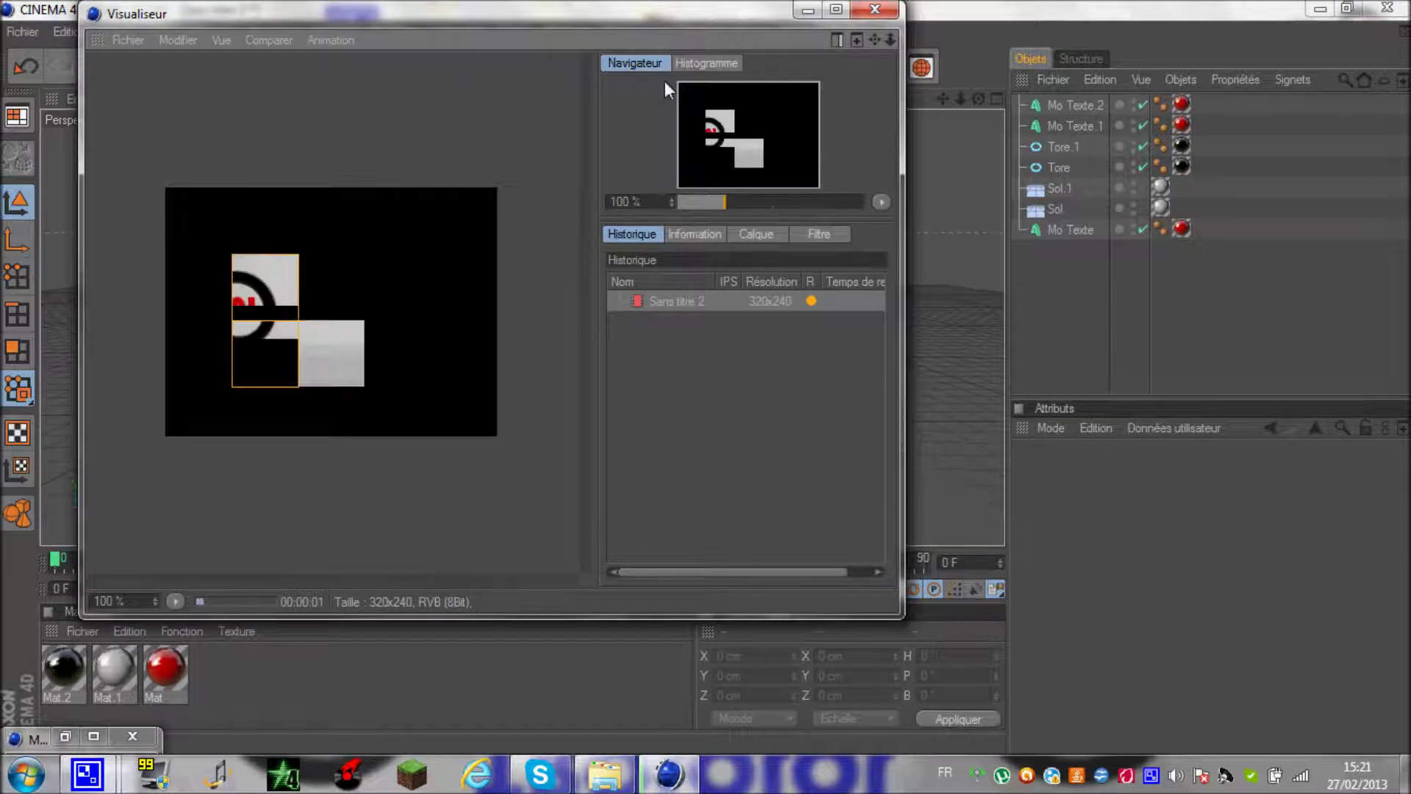
pyautogui.click(707, 300)
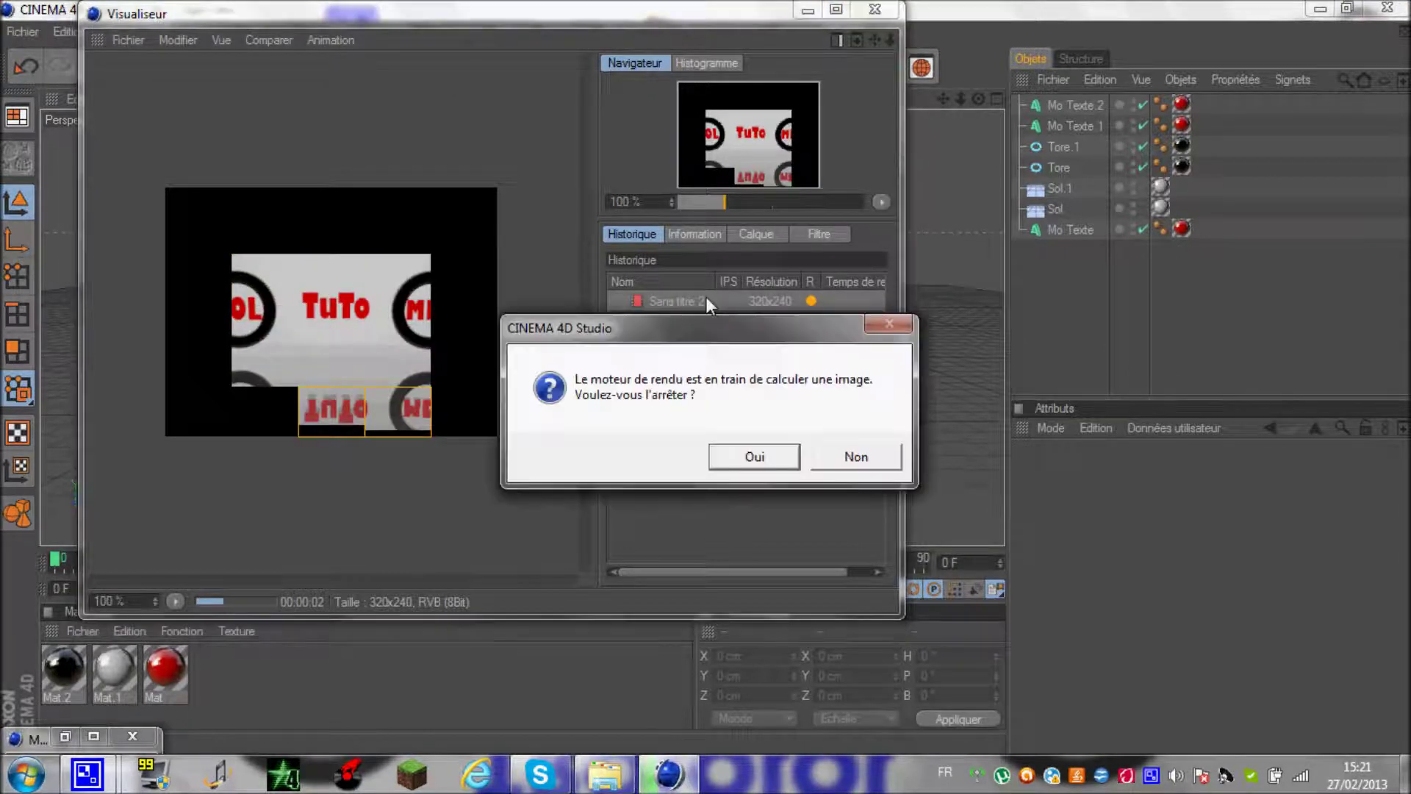
pyautogui.click(768, 467)
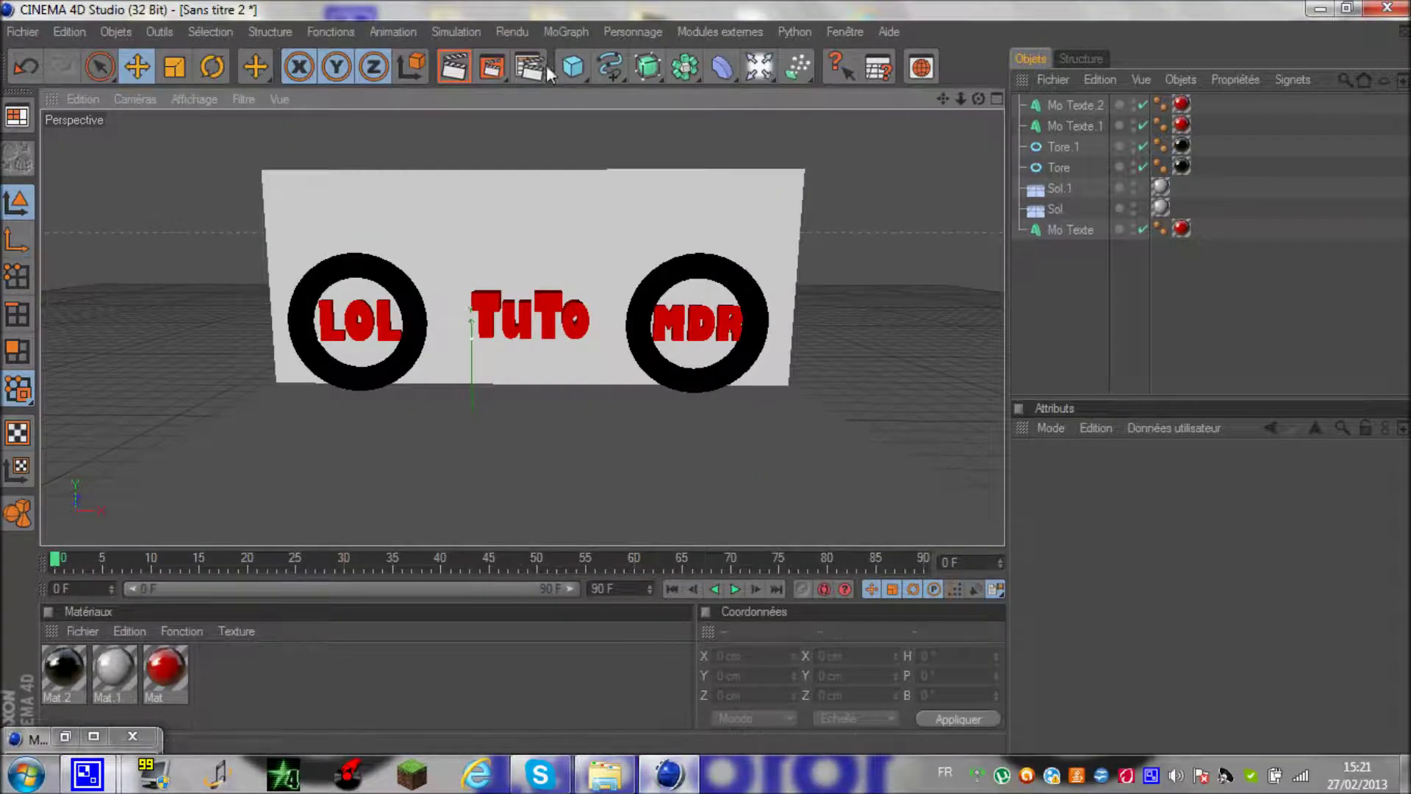
# Set the output size in the render settings to the 1920 x 1200 screen preset
pyautogui.click(536, 73)
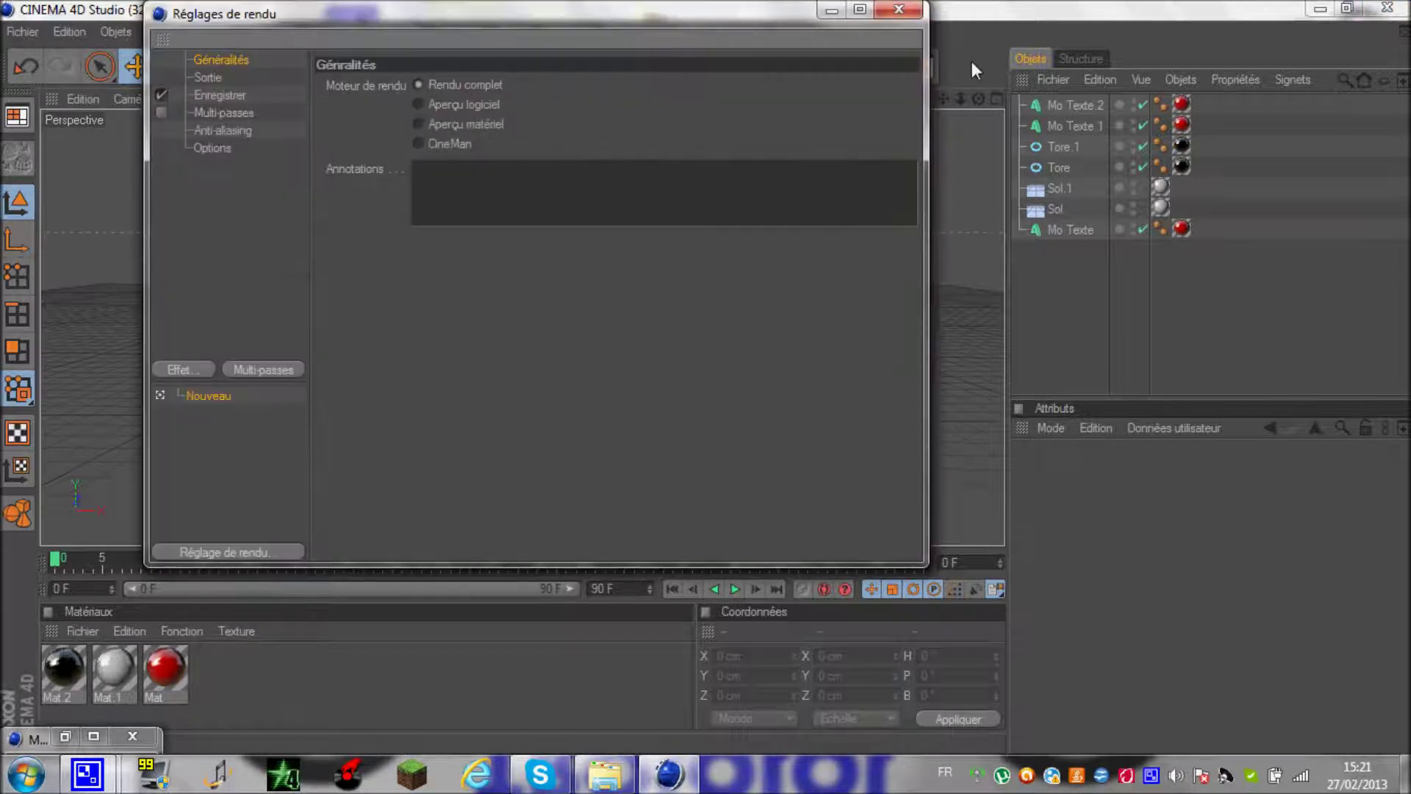
pyautogui.click(898, 9)
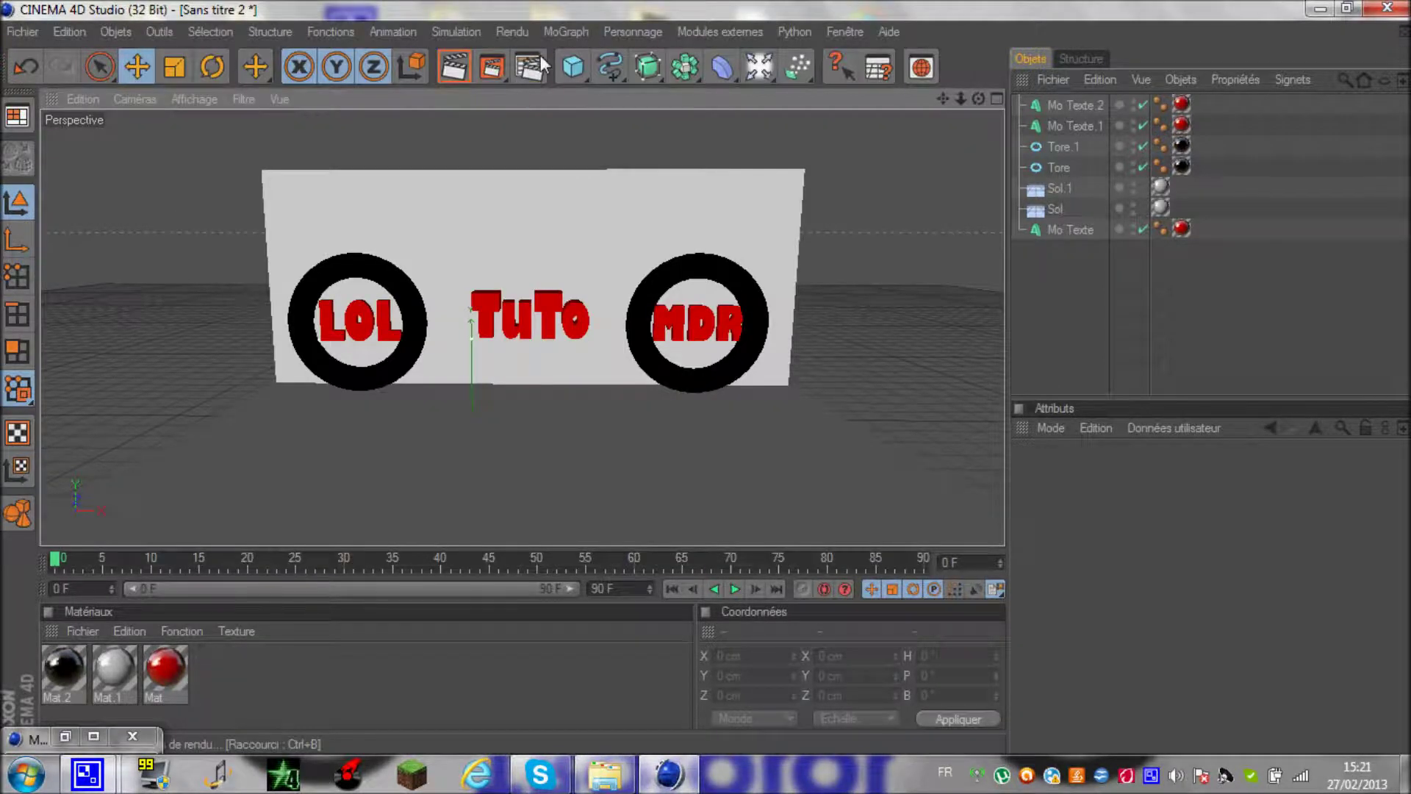
pyautogui.click(544, 64)
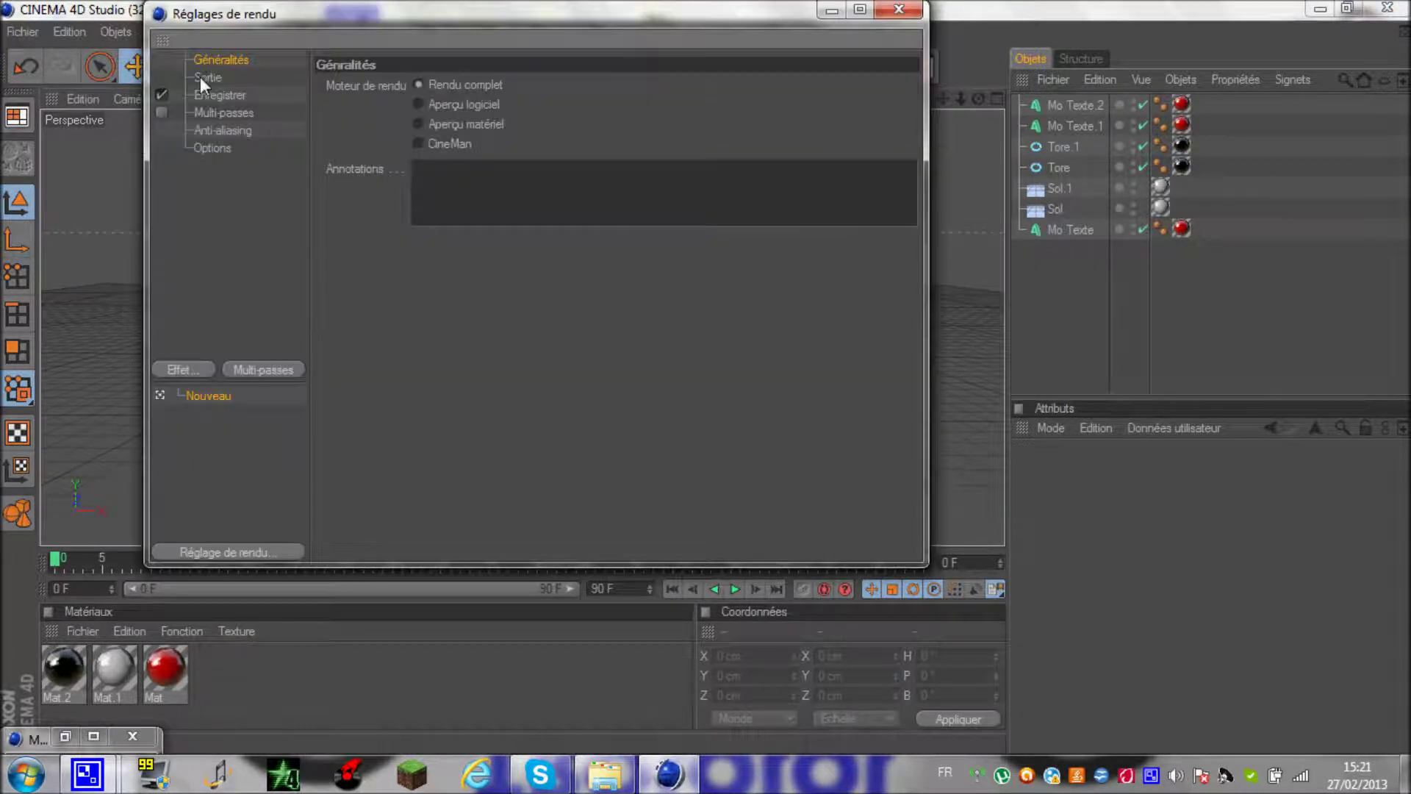
pyautogui.click(201, 77)
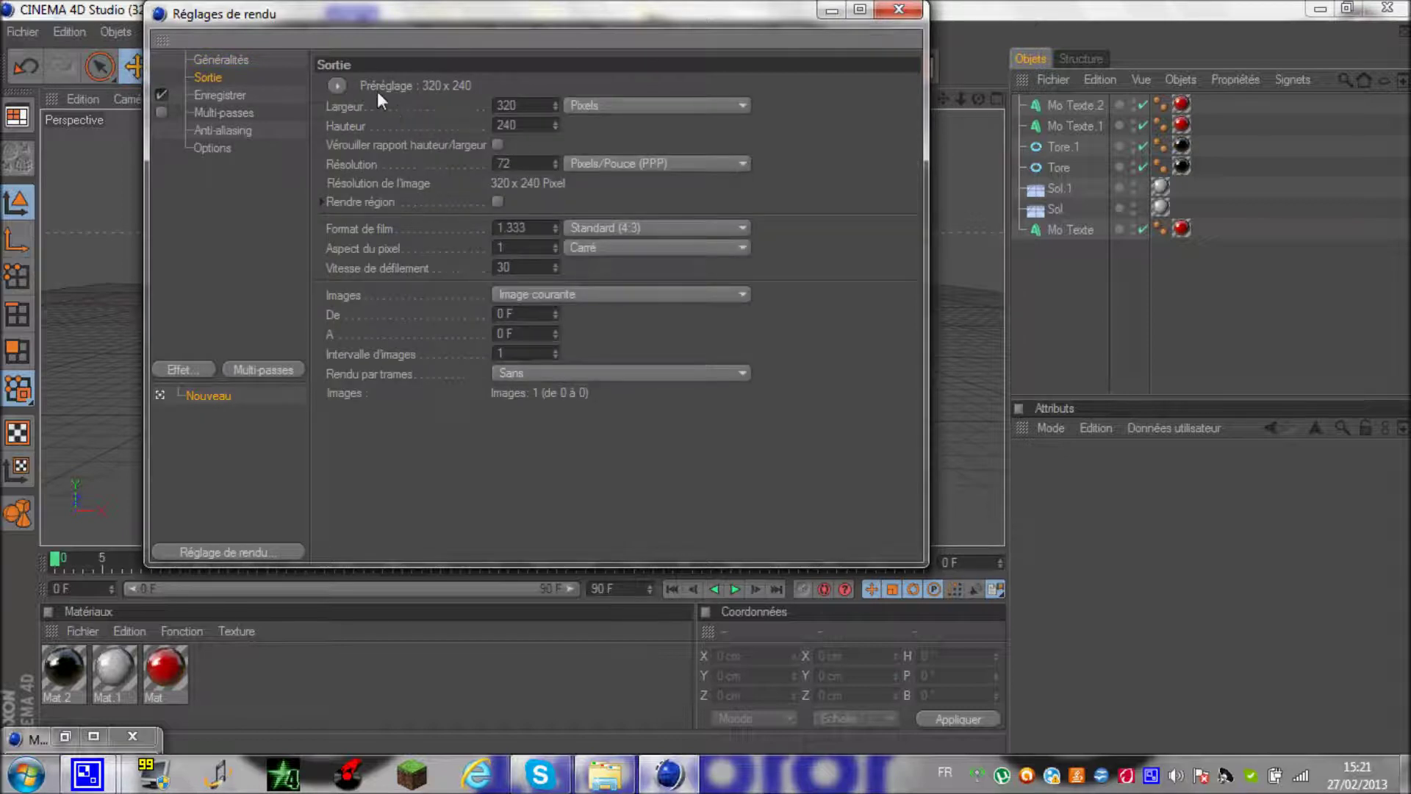
pyautogui.click(338, 86)
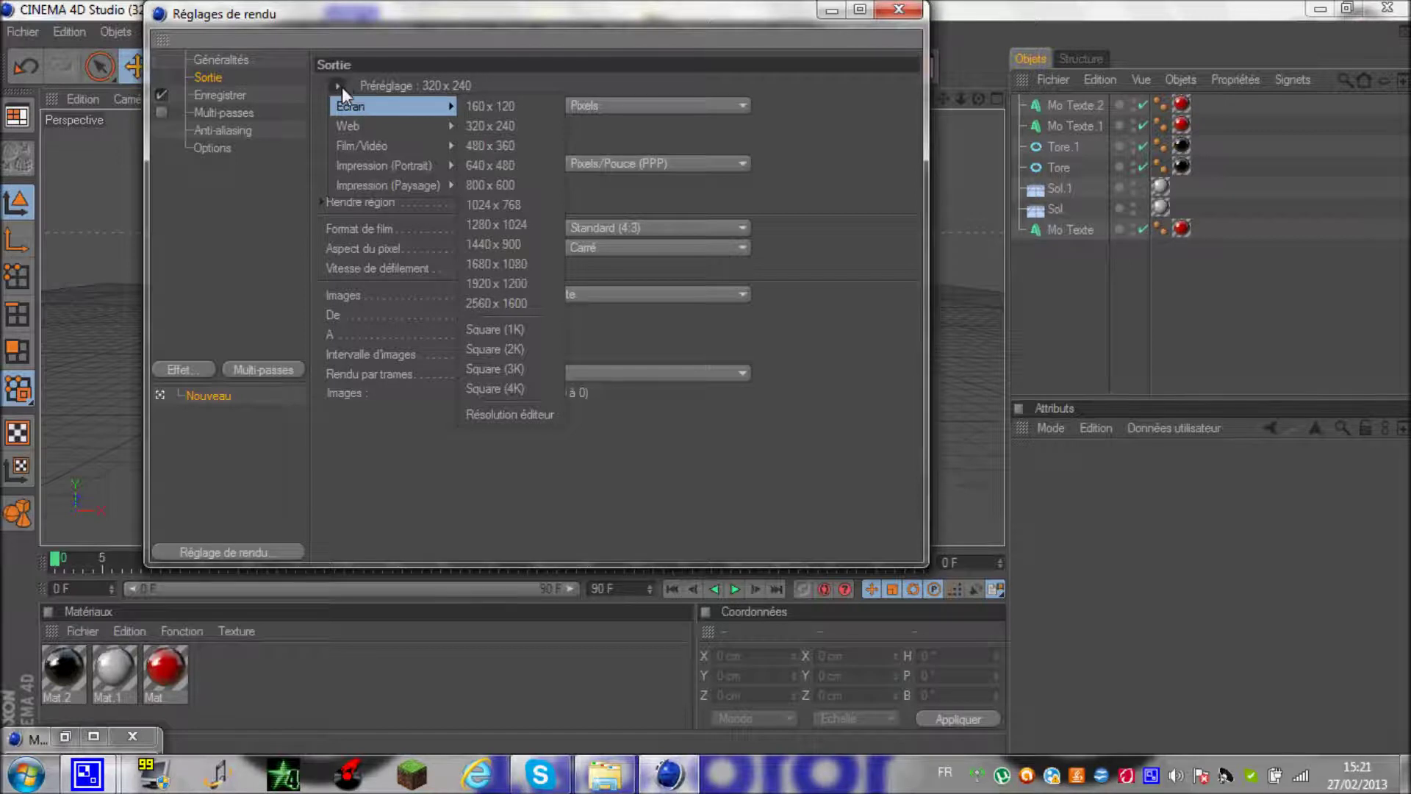
pyautogui.click(534, 287)
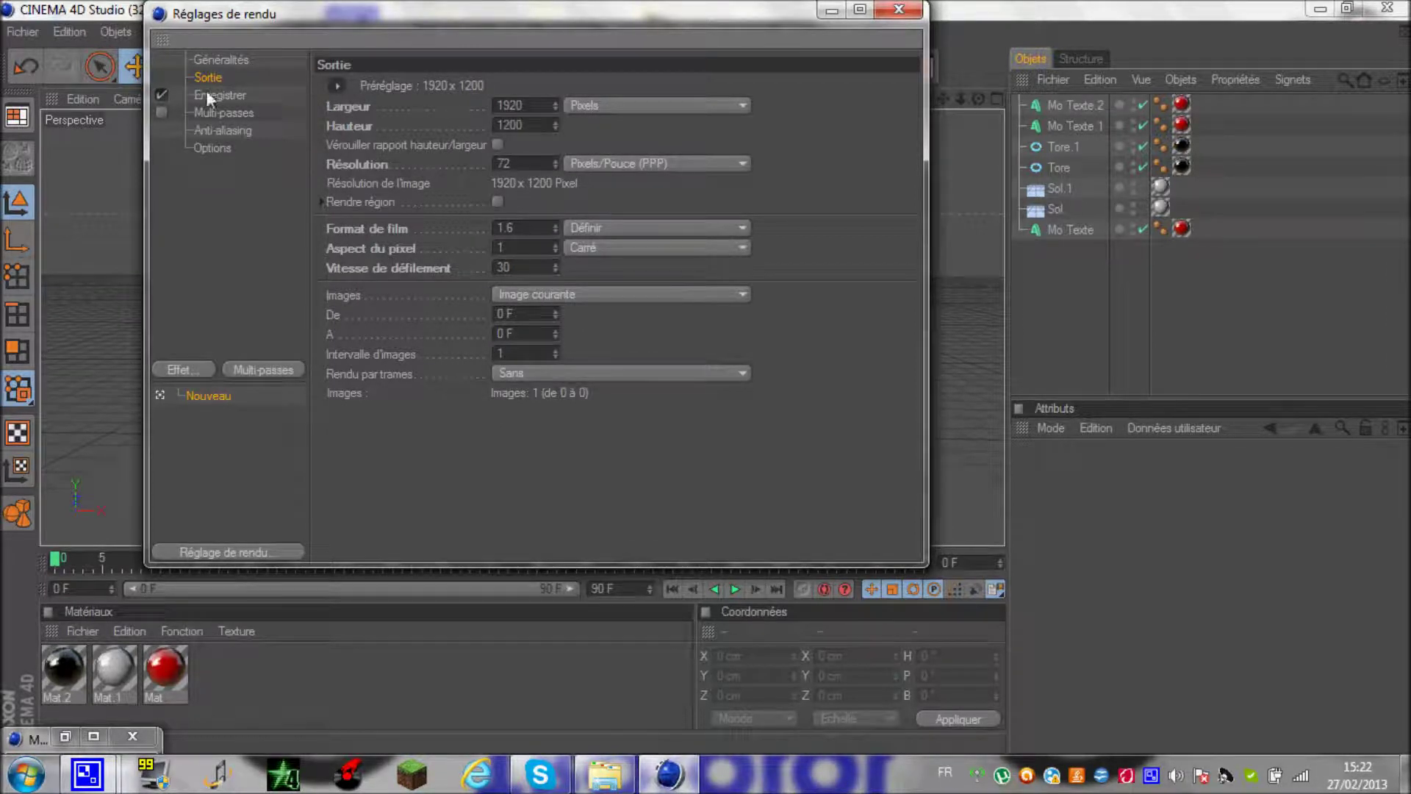
# Set the file format for saving the rendered image to JPEG
pyautogui.click(226, 97)
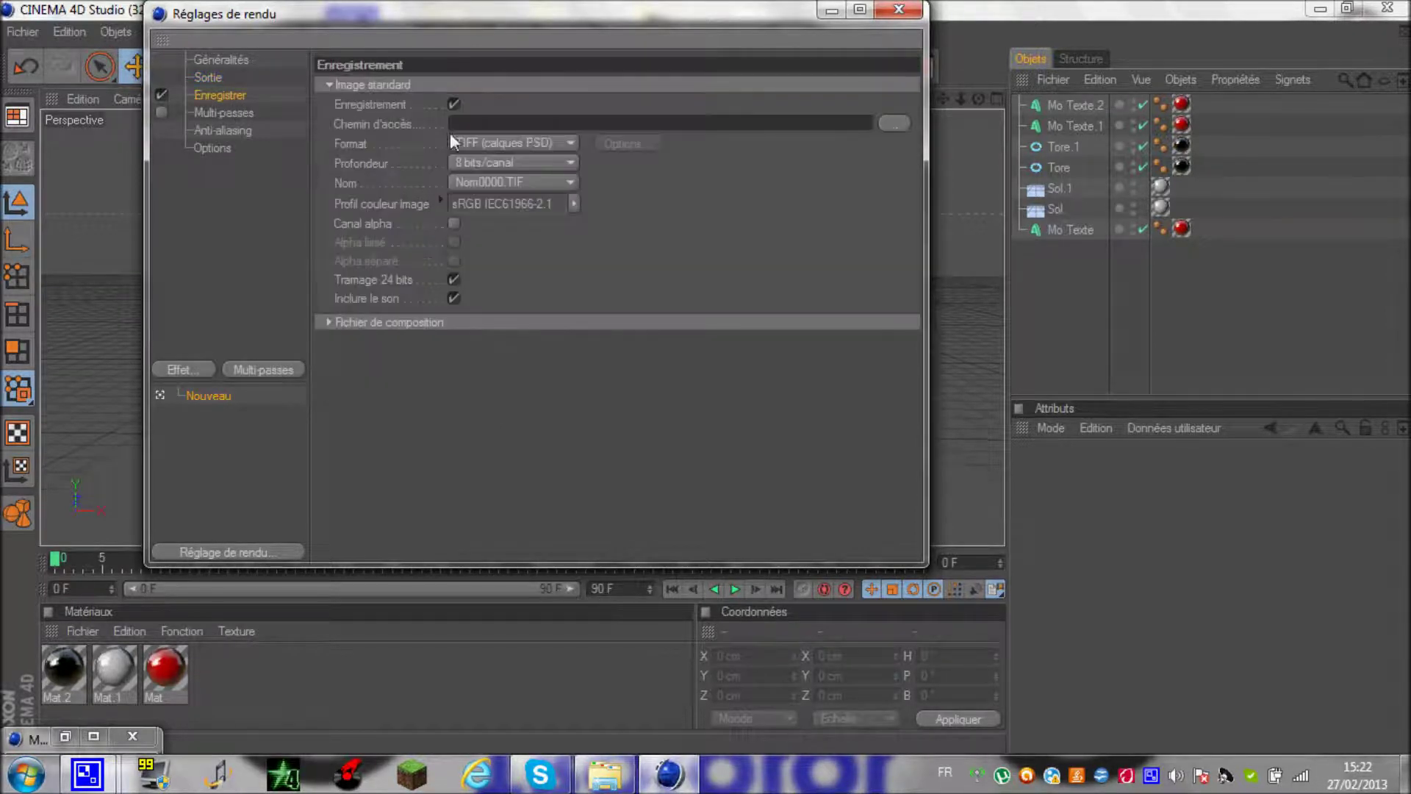
pyautogui.click(573, 140)
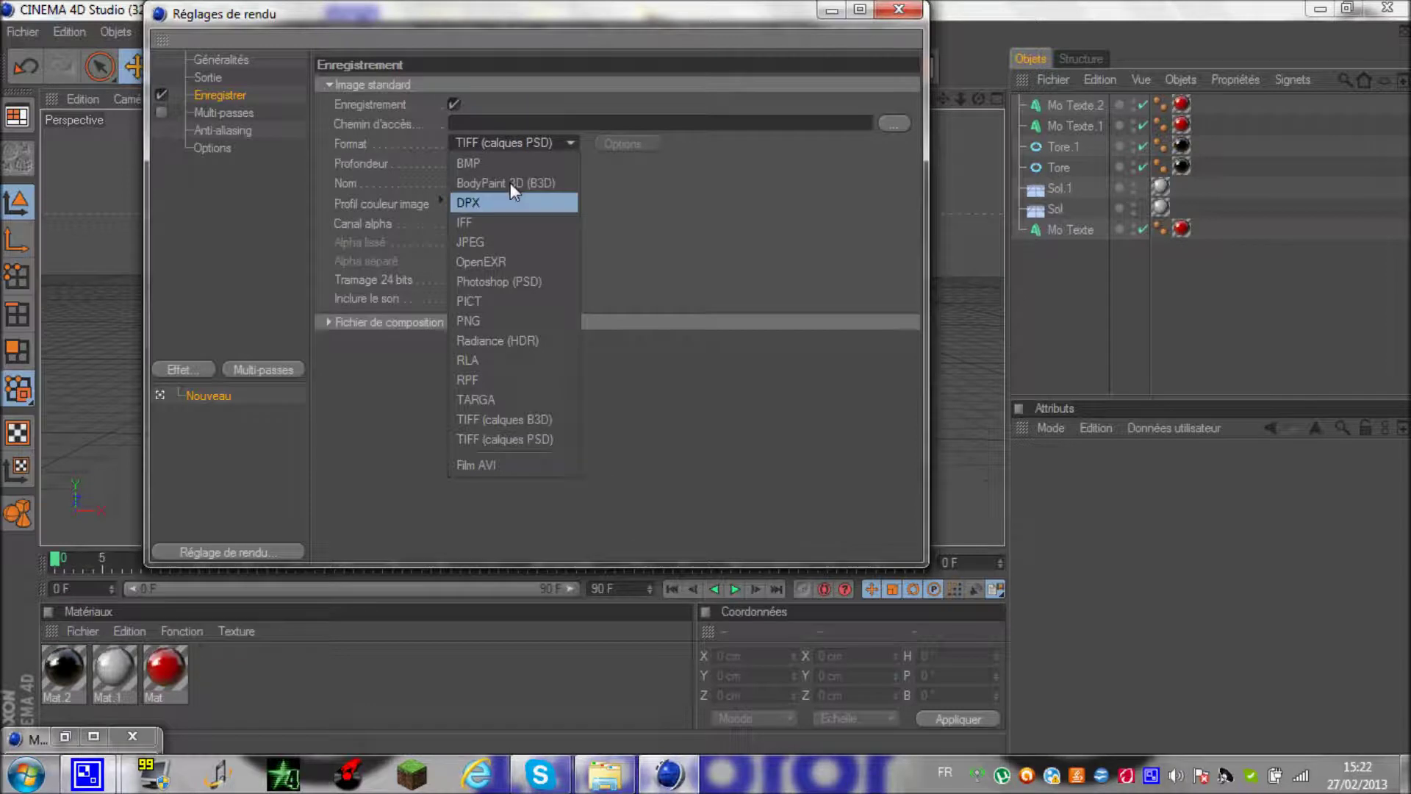
pyautogui.click(513, 261)
pyautogui.click(566, 138)
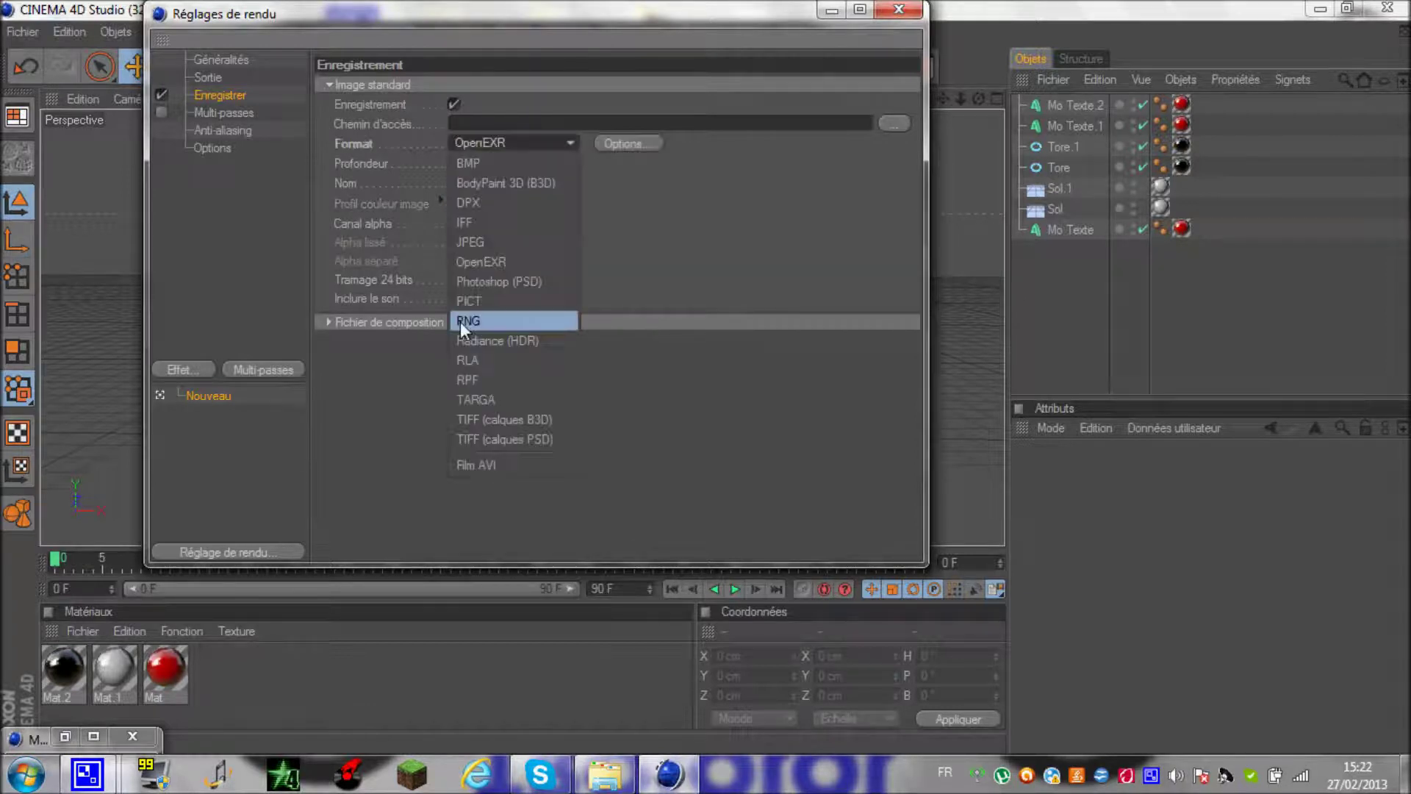
pyautogui.click(472, 245)
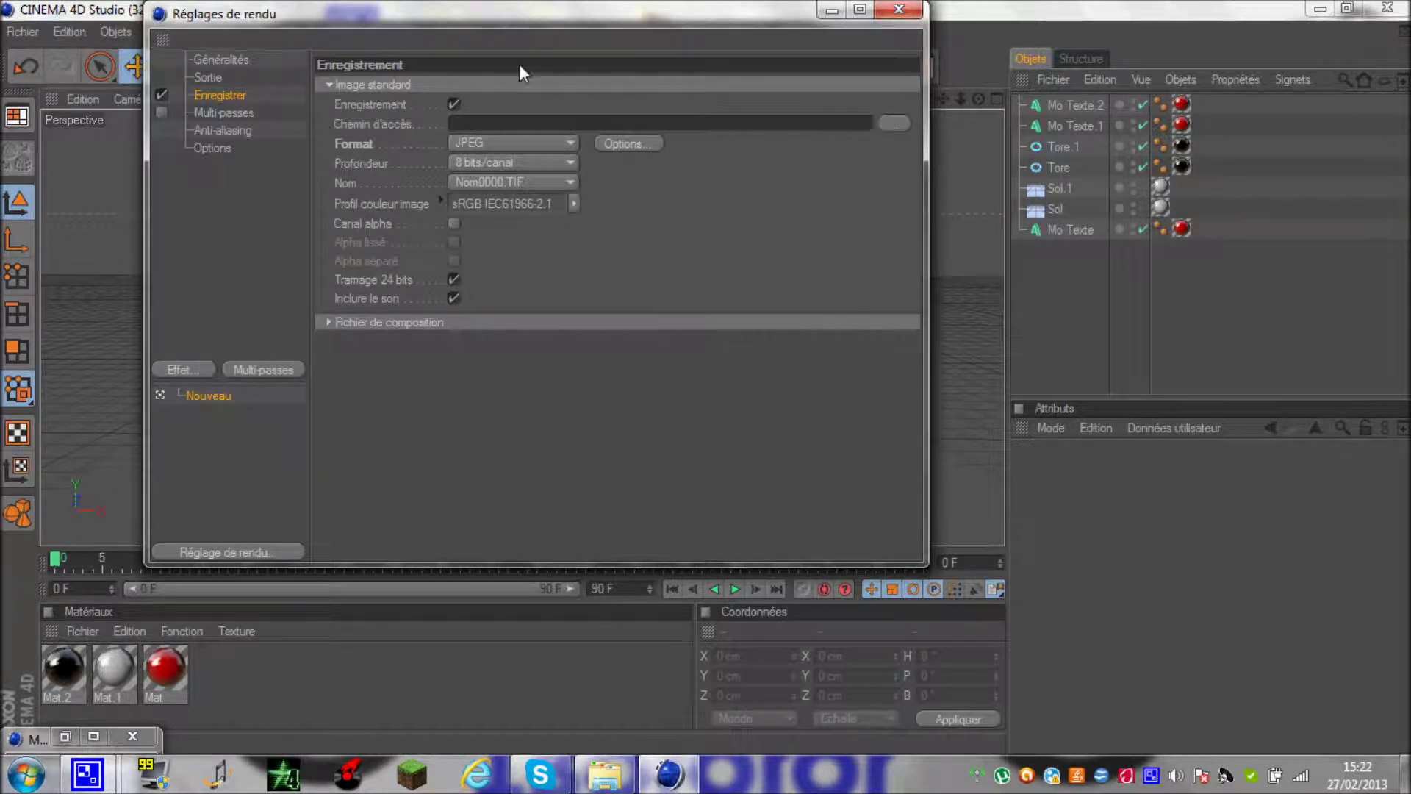
# Set the render's save path to a file named "TuTo" on the desktop
pyautogui.click(893, 123)
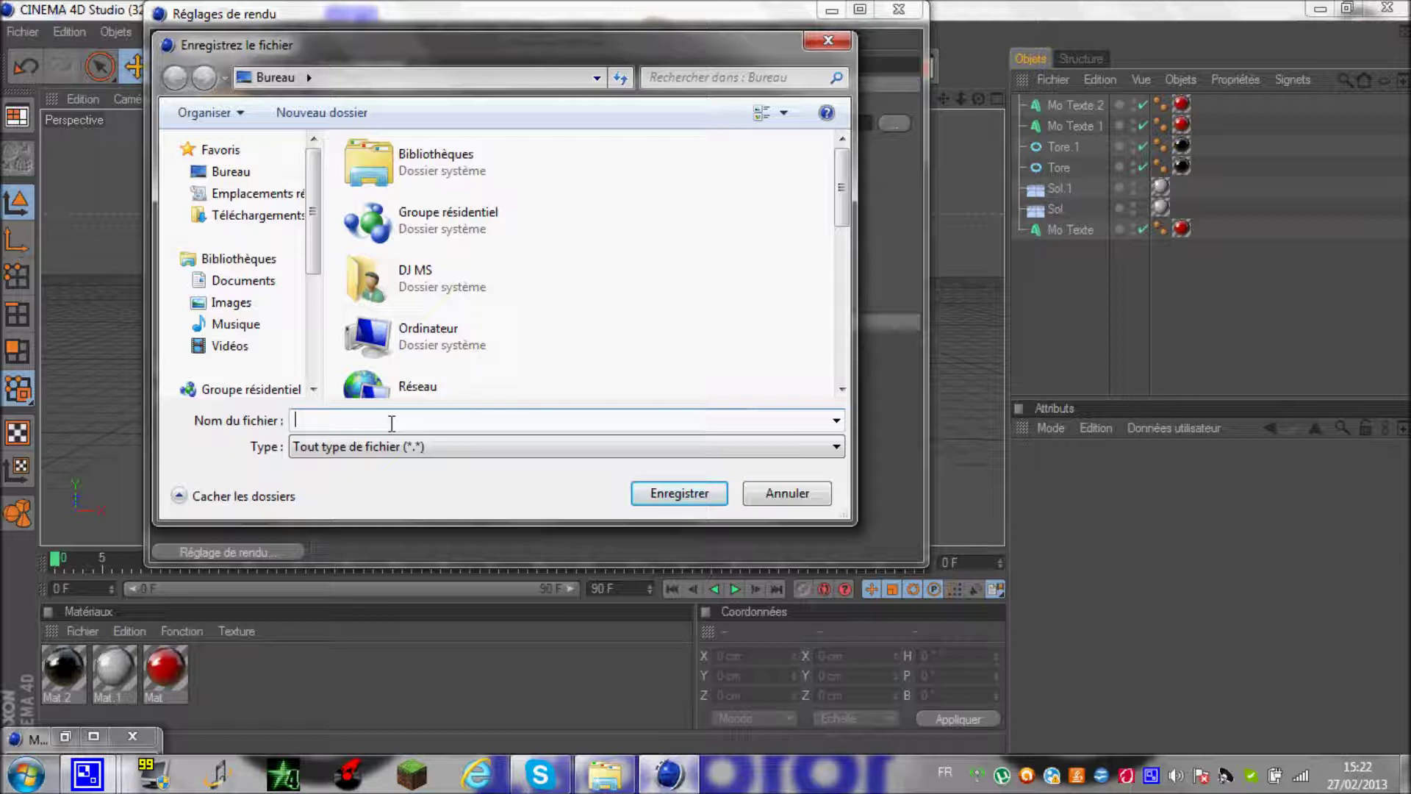
pyautogui.write('T')
pyautogui.write('To')
pyautogui.click(708, 489)
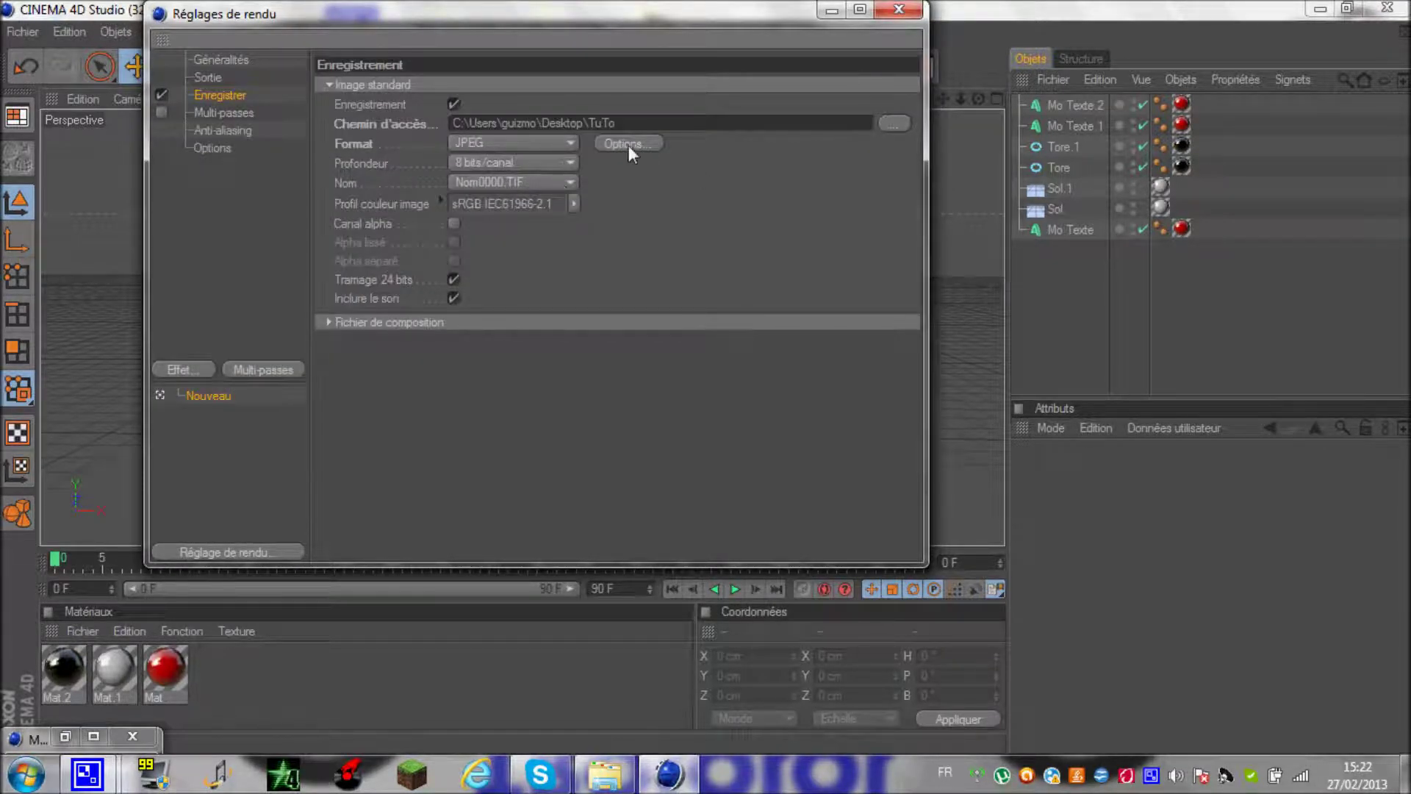
# Set the render's anti-aliasing to "Au mieux" with a minimum level of 2x2, and close the render settings
pyautogui.click(224, 112)
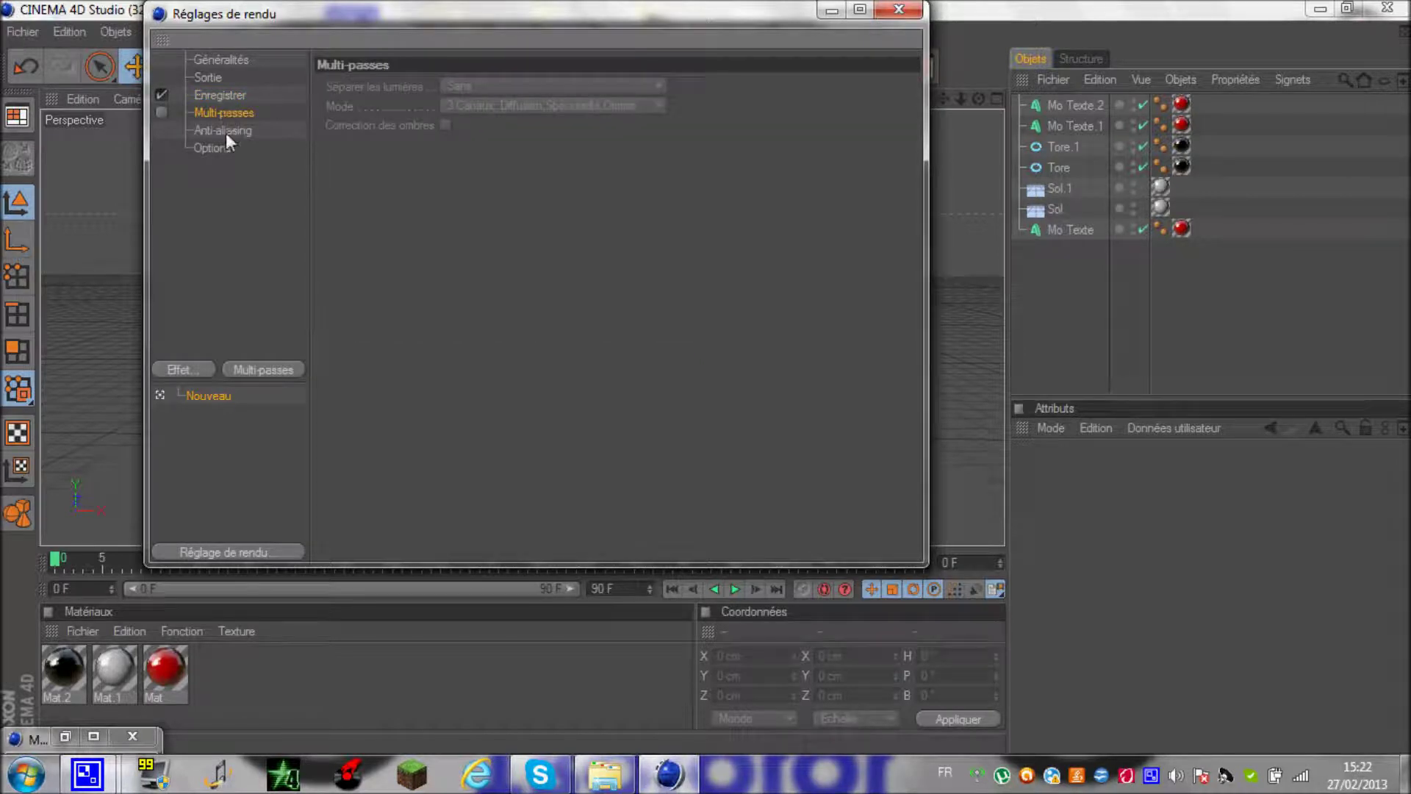
pyautogui.click(225, 131)
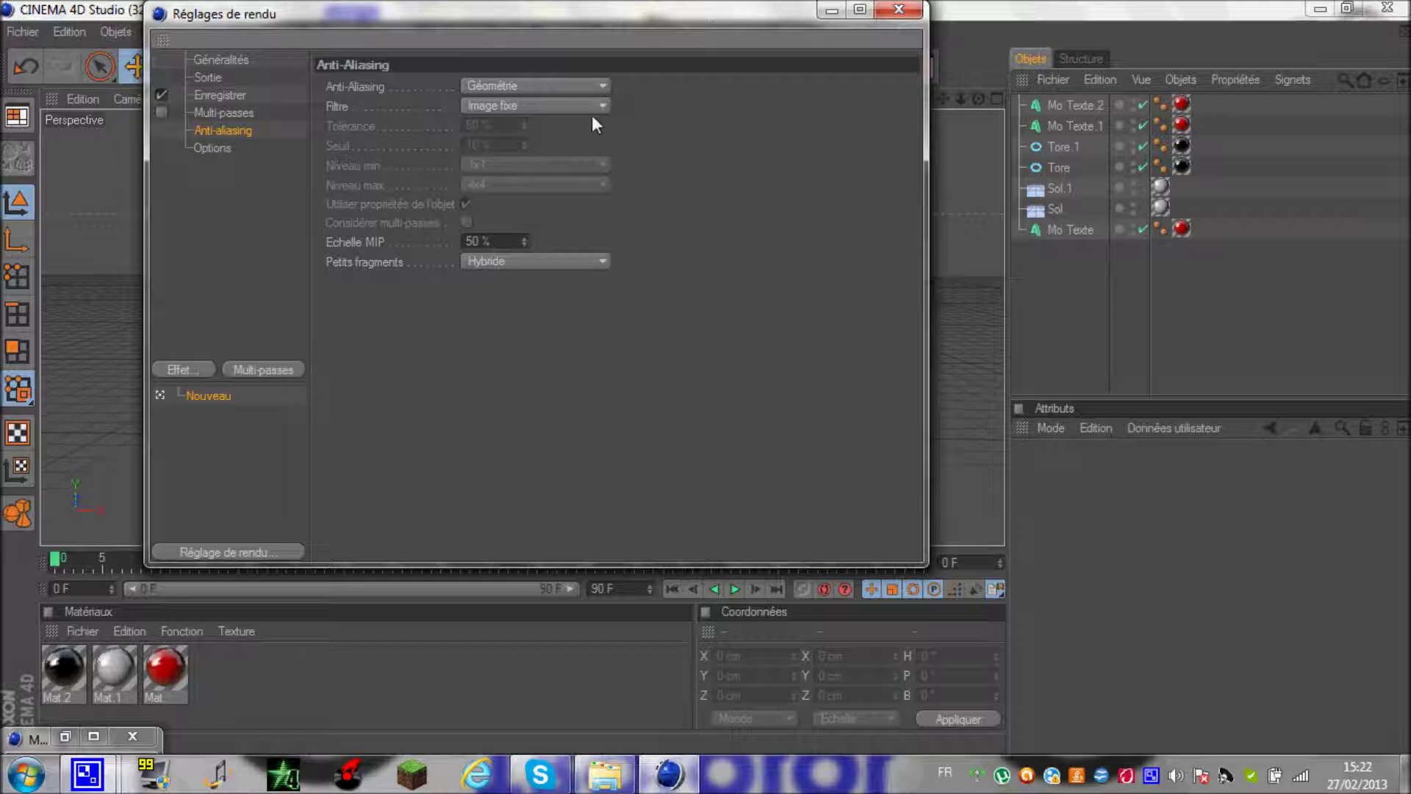
pyautogui.click(600, 85)
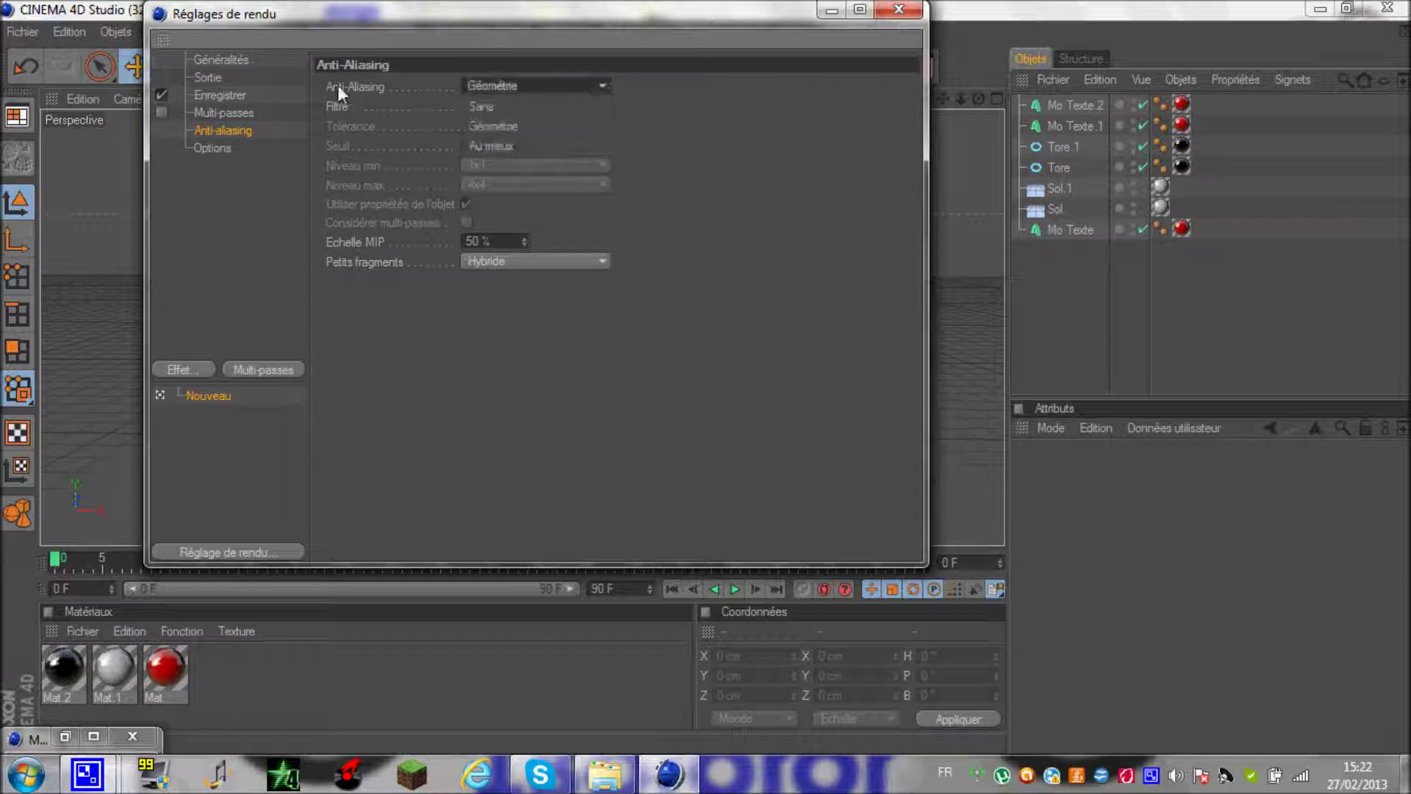
pyautogui.click(517, 144)
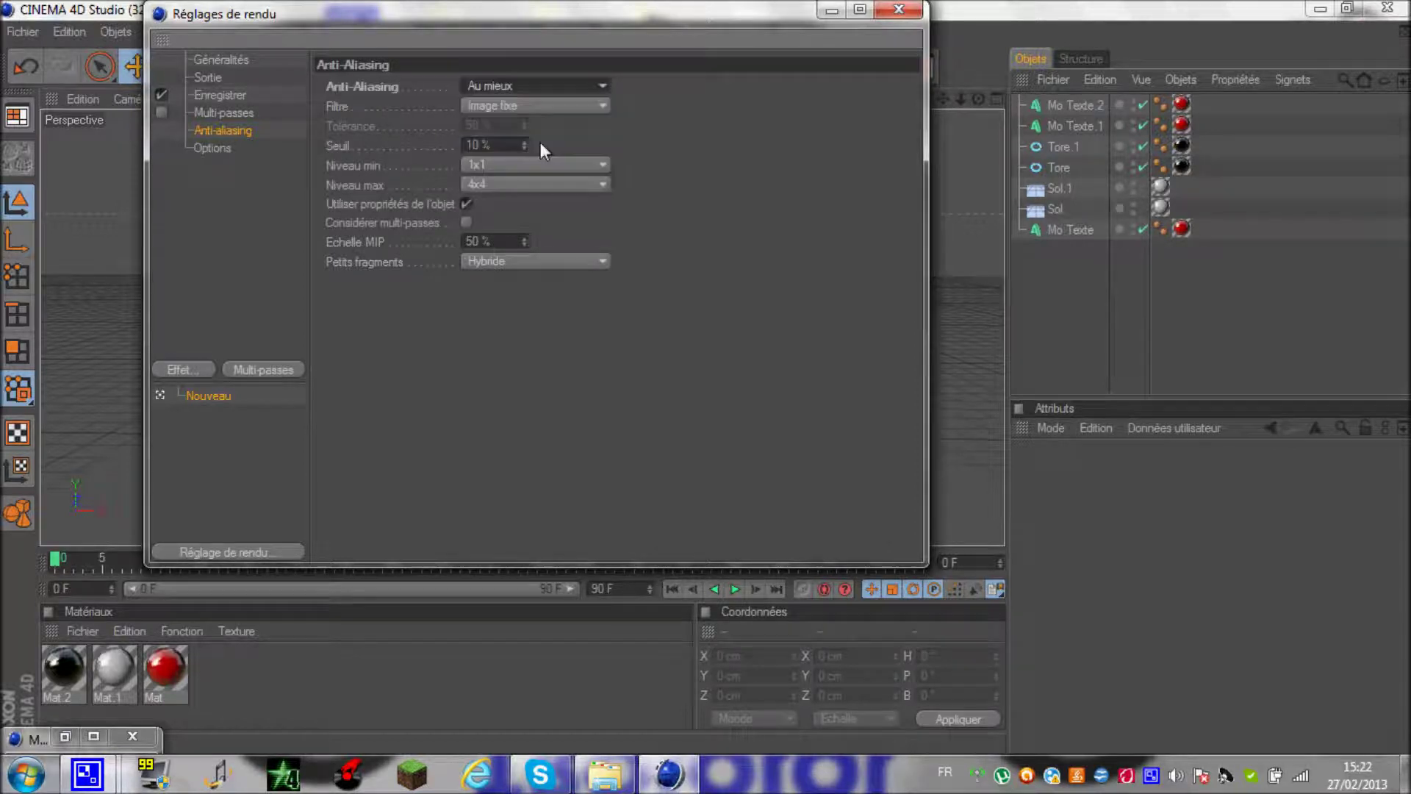
pyautogui.click(593, 167)
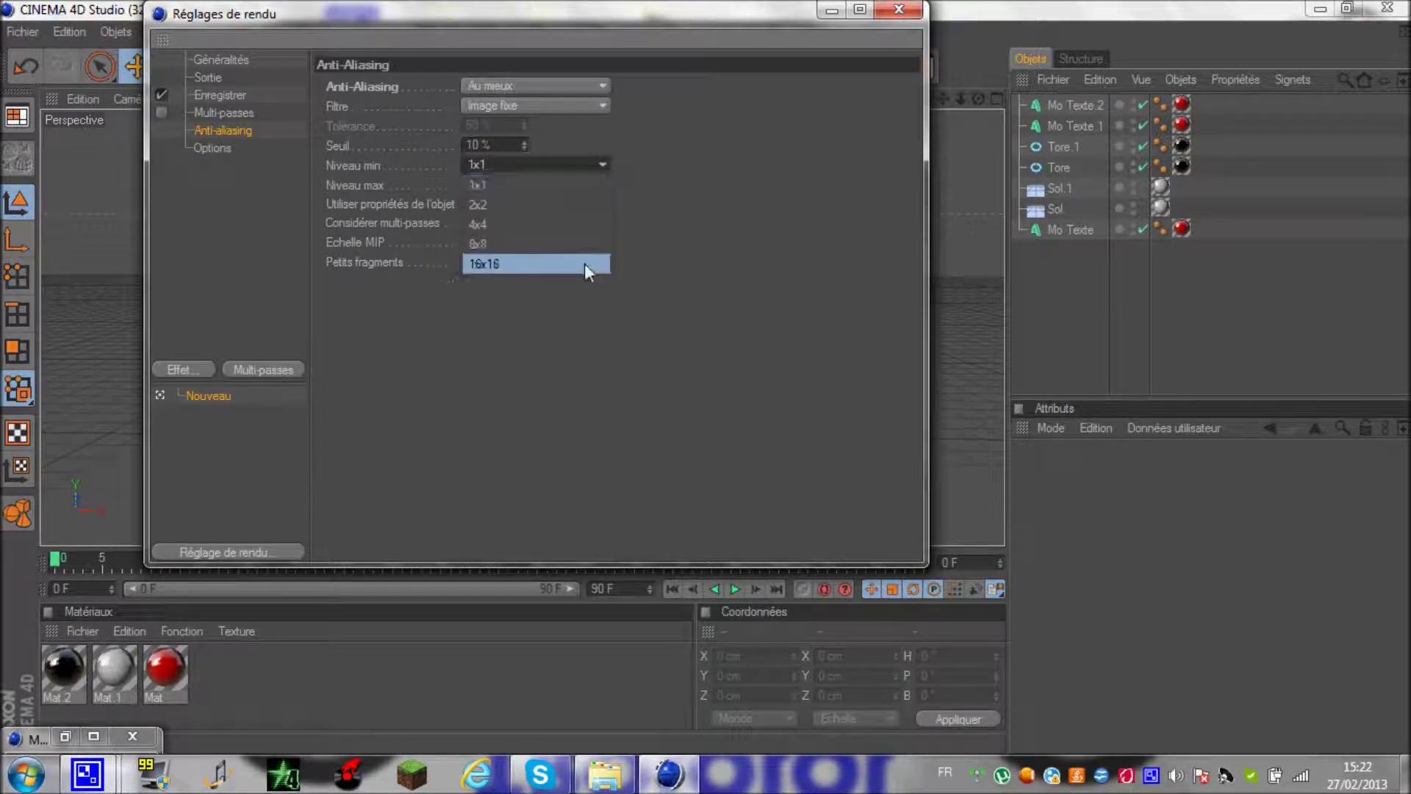
pyautogui.click(518, 208)
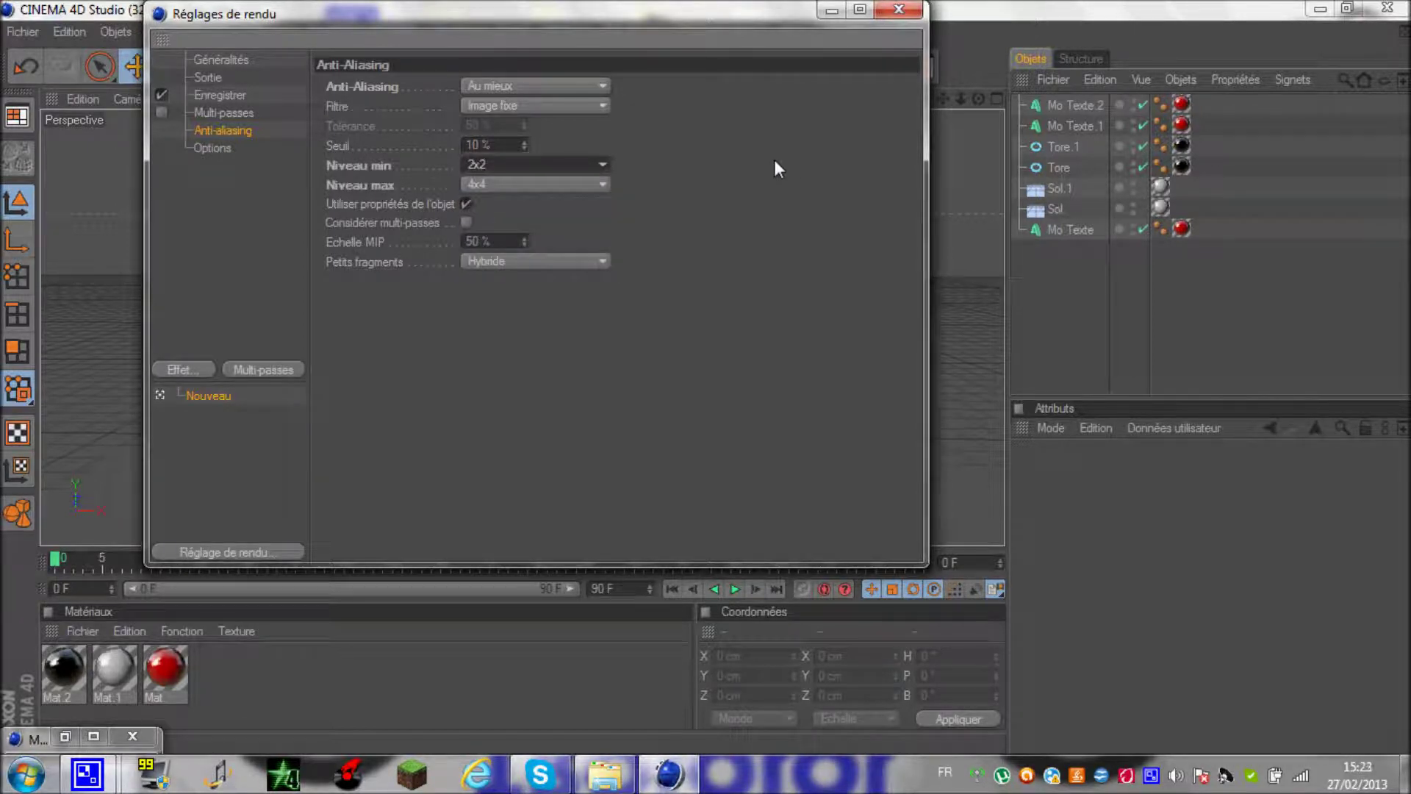
pyautogui.click(225, 96)
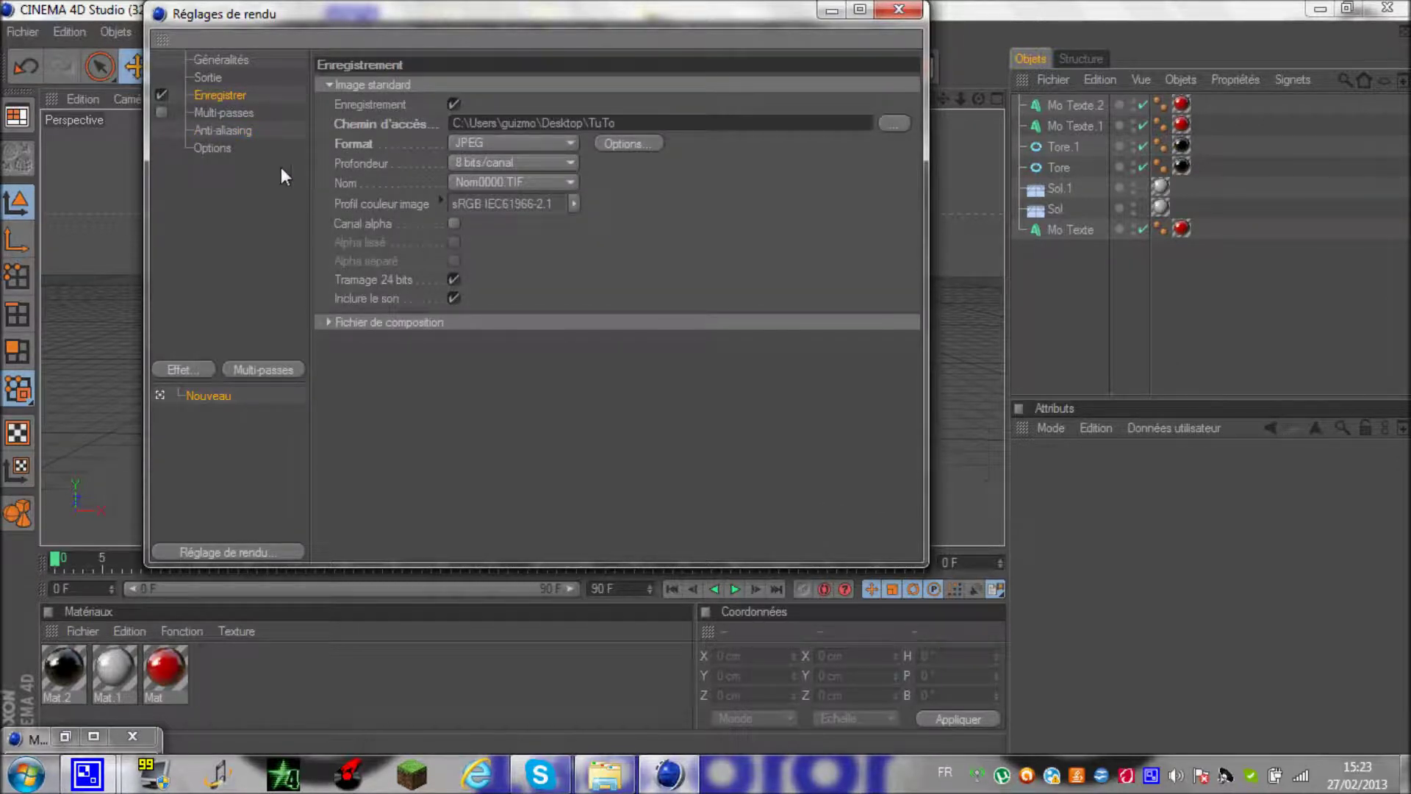
pyautogui.click(206, 78)
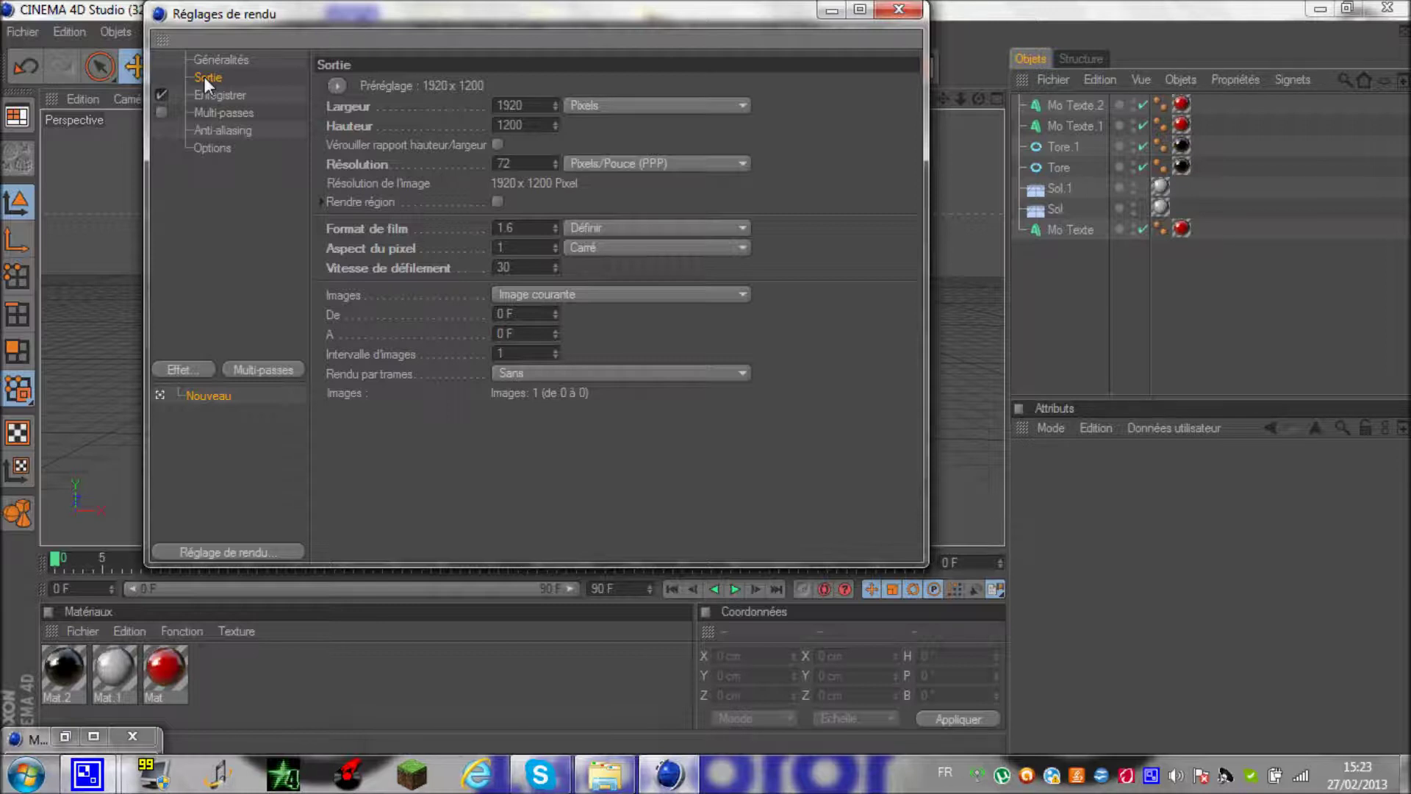
pyautogui.click(904, 10)
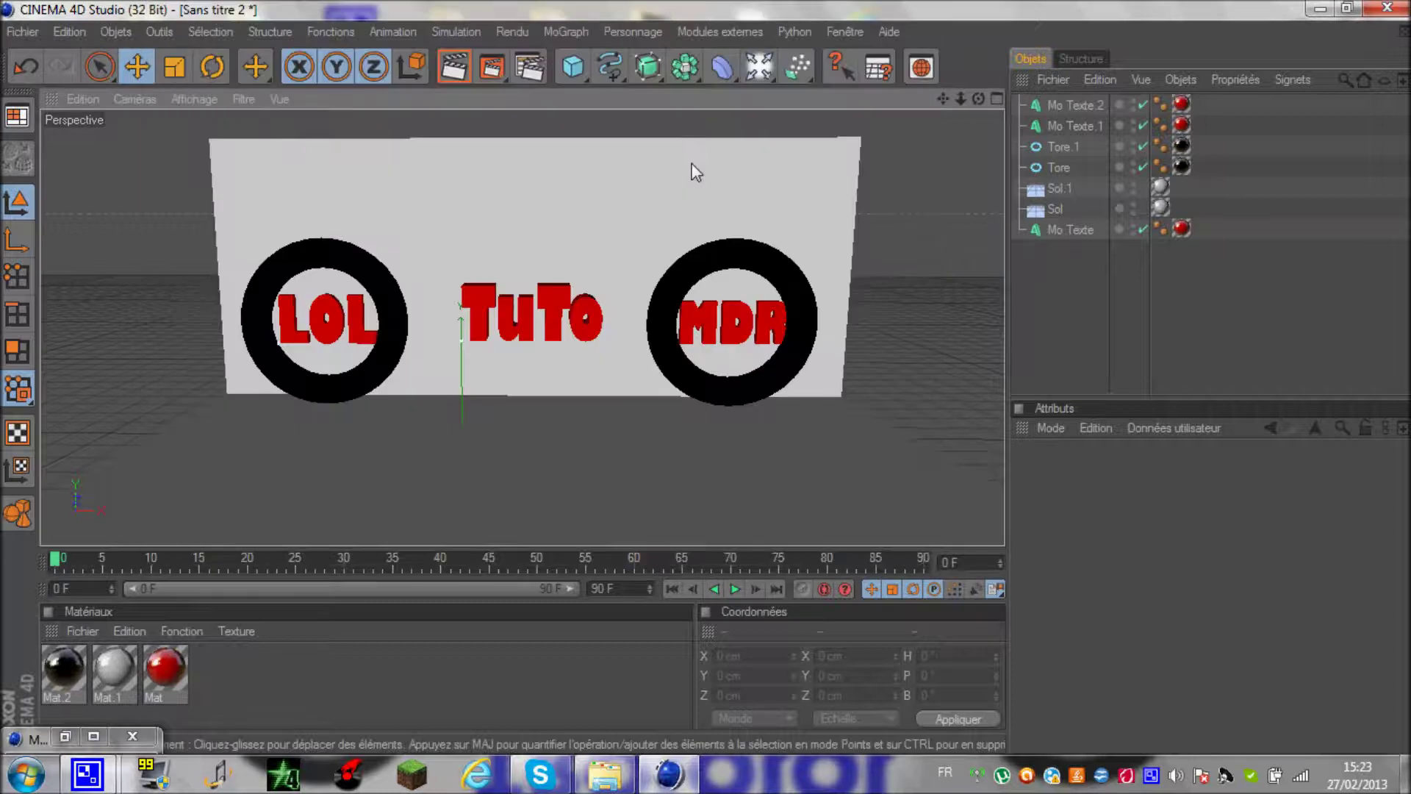
# Frame the LOL, TuTo and MDR texts with their tori in the perspective view and render the scene to the picture viewer
pyautogui.scroll(2, 737, 243)
pyautogui.scroll(-1, 723, 253)
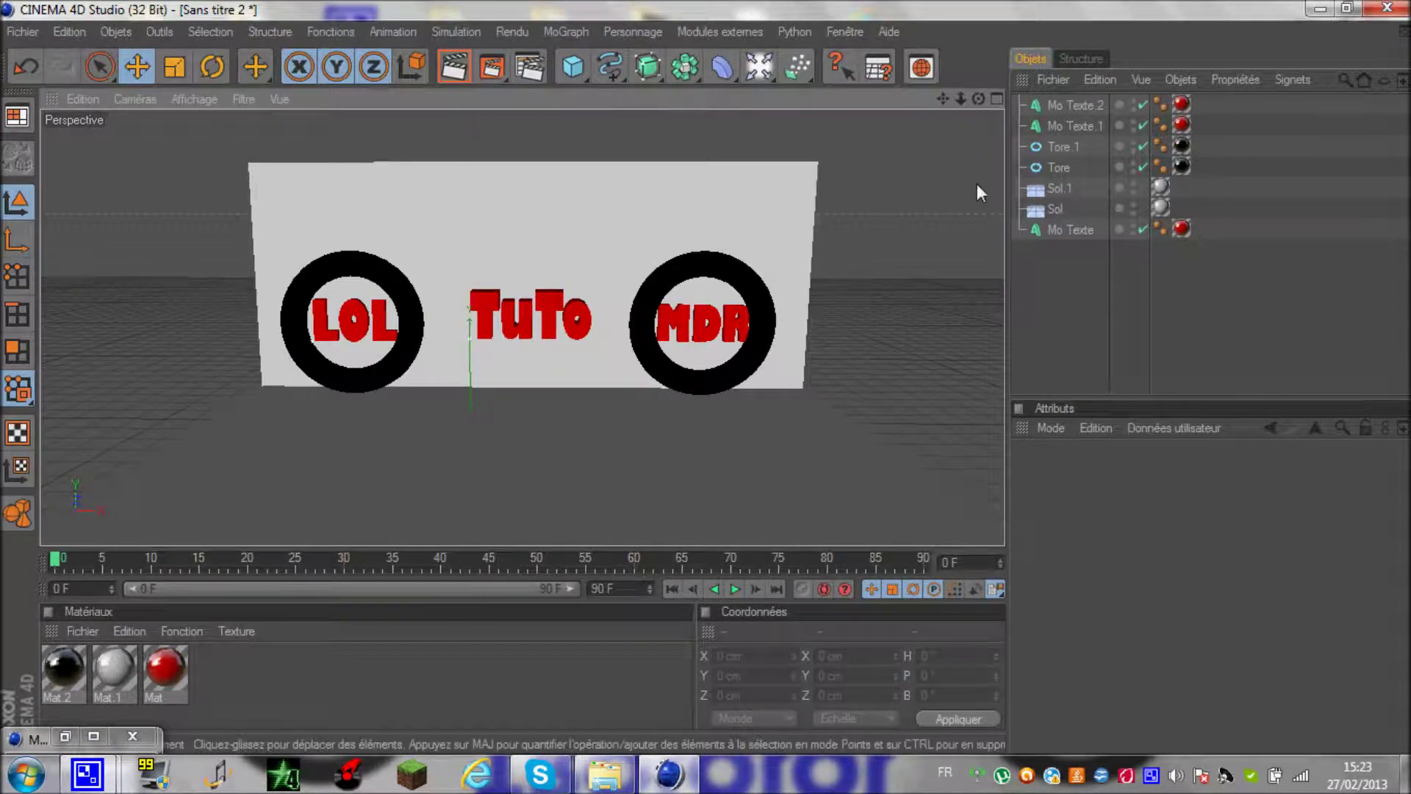
pyautogui.scroll(2, 707, 379)
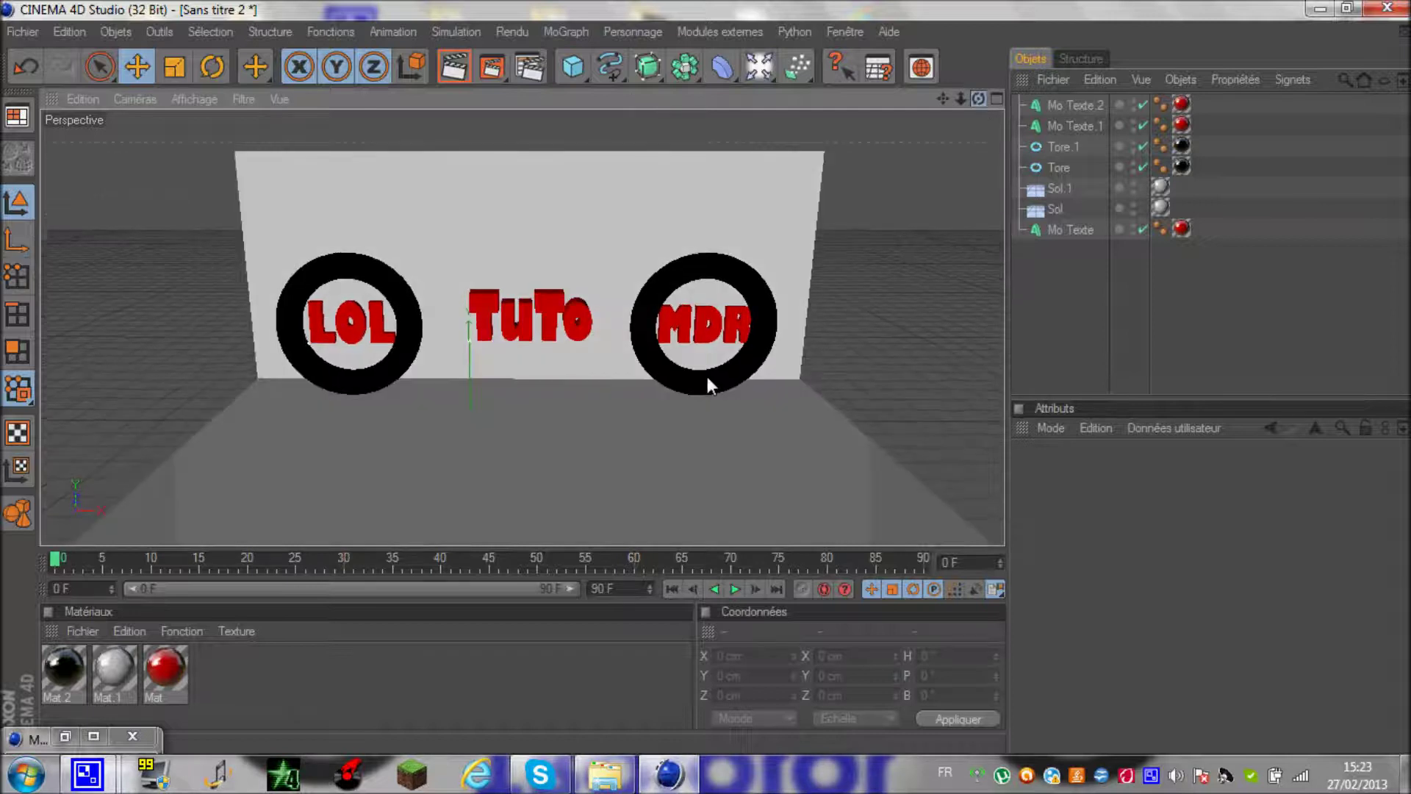
pyautogui.scroll(-3, 707, 376)
pyautogui.scroll(-2, 707, 377)
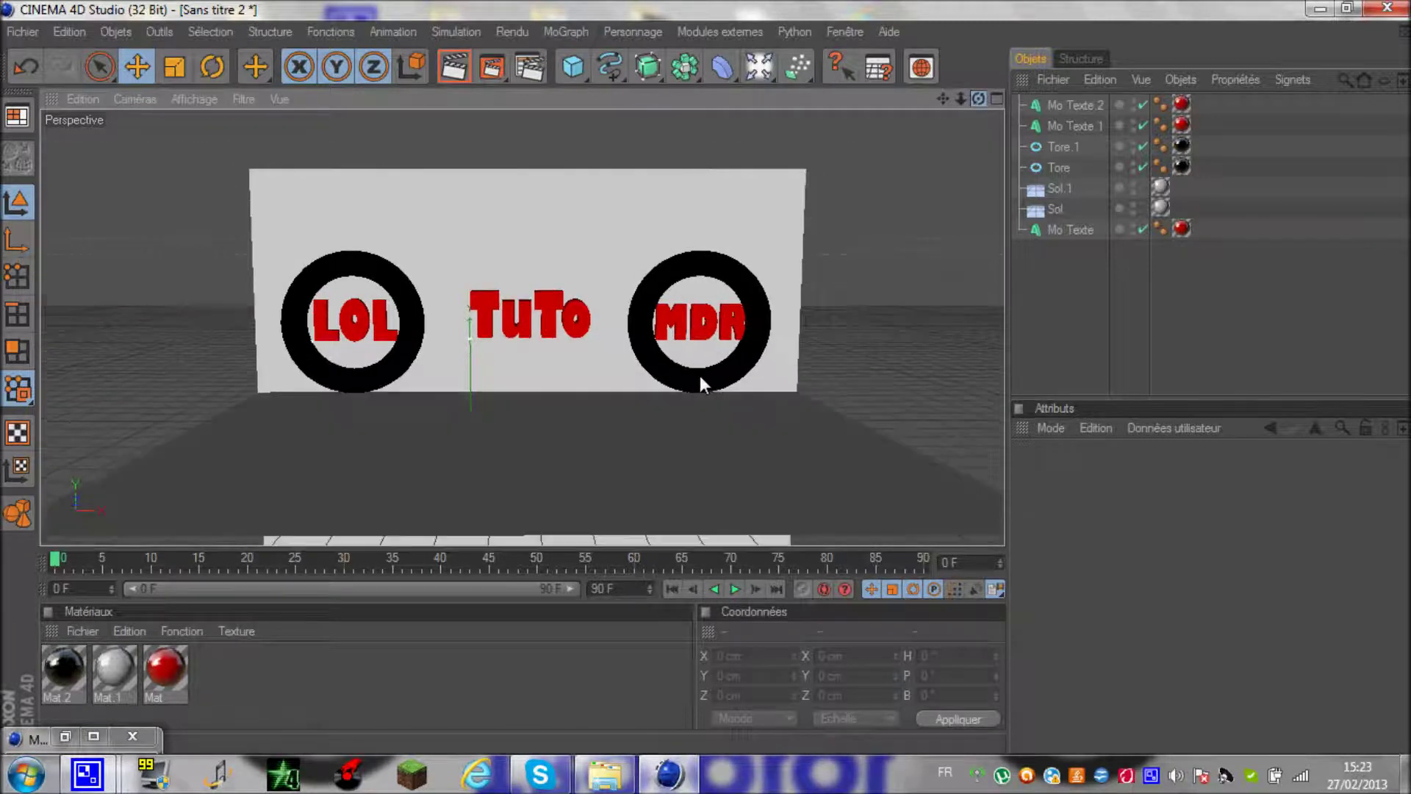
pyautogui.scroll(-2, 707, 377)
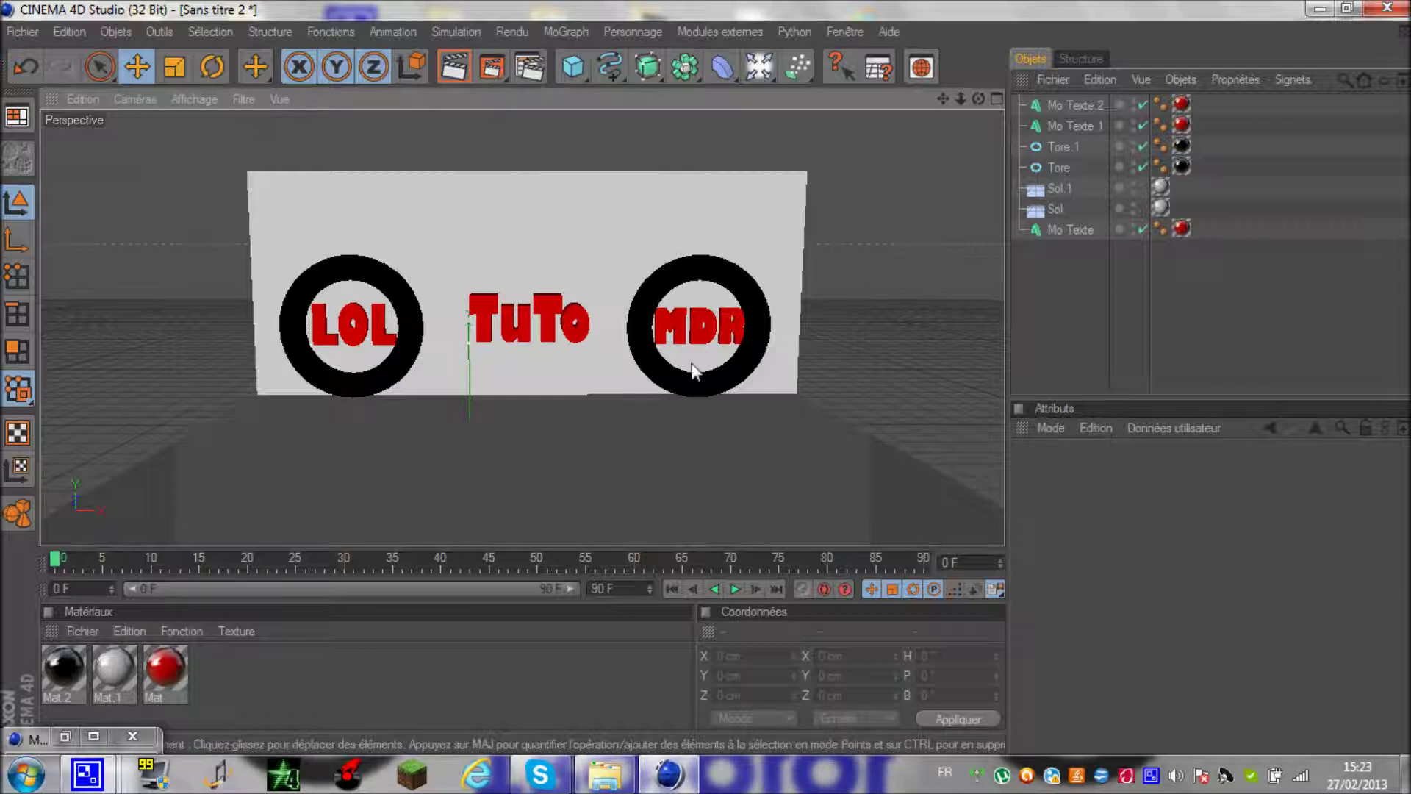
pyautogui.click(502, 68)
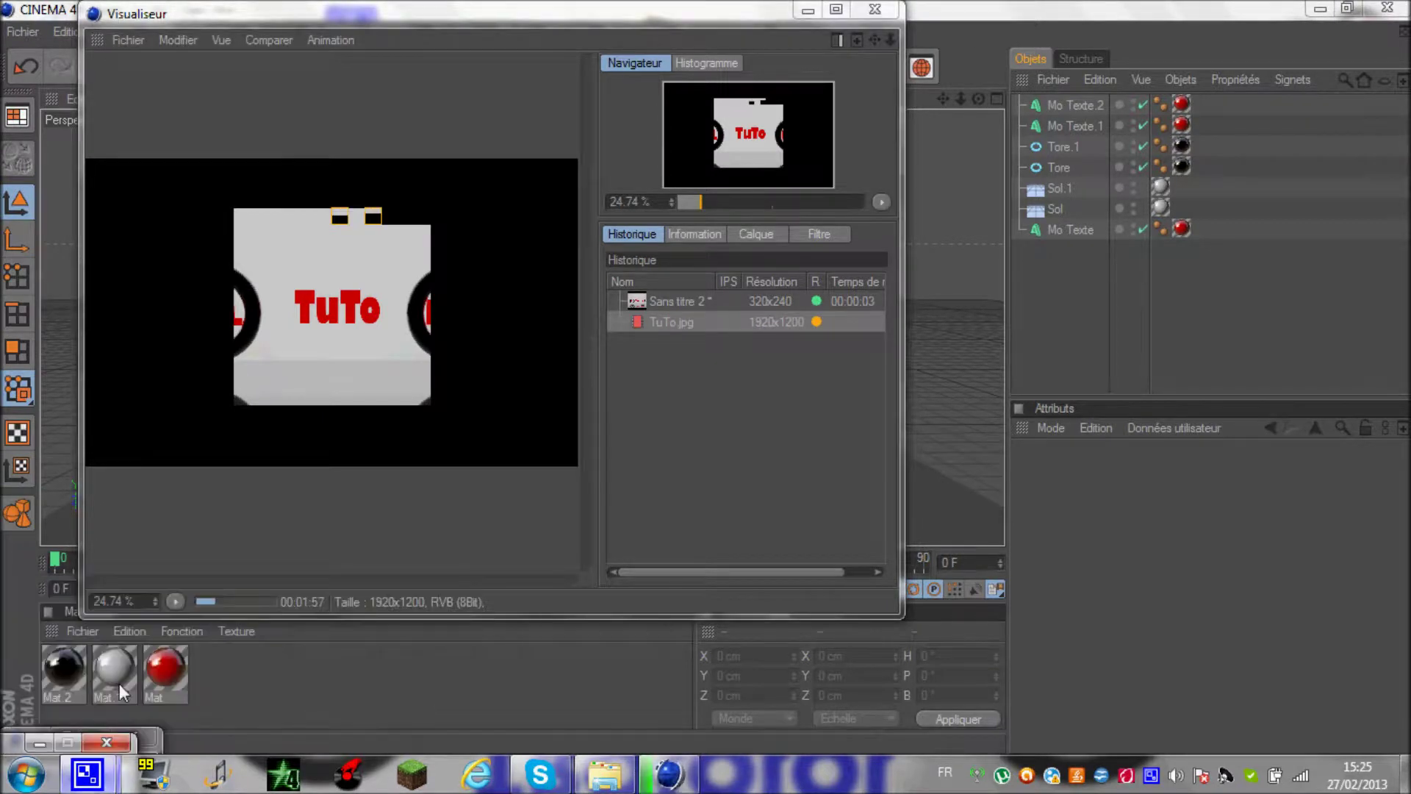
pyautogui.click(812, 10)
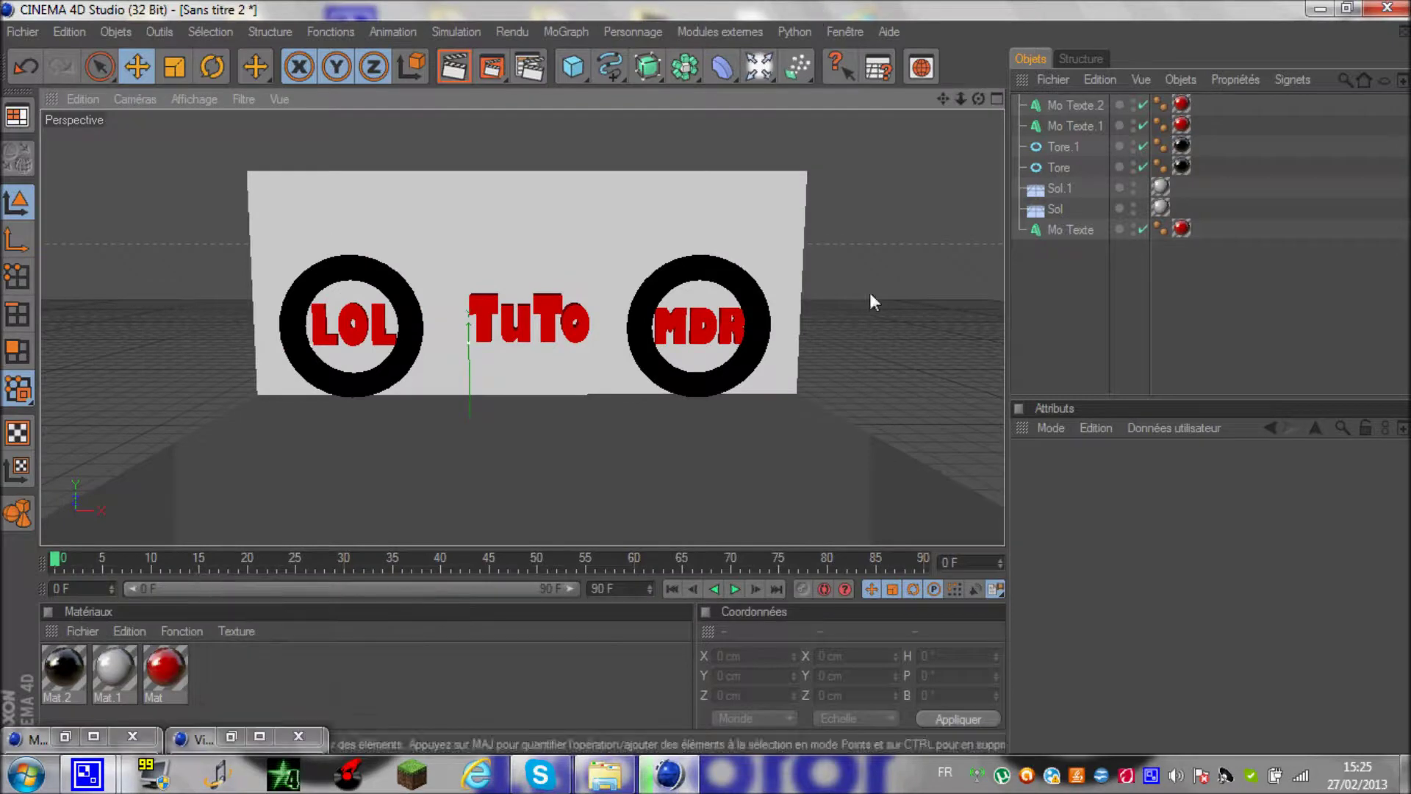
pyautogui.press('super+d')
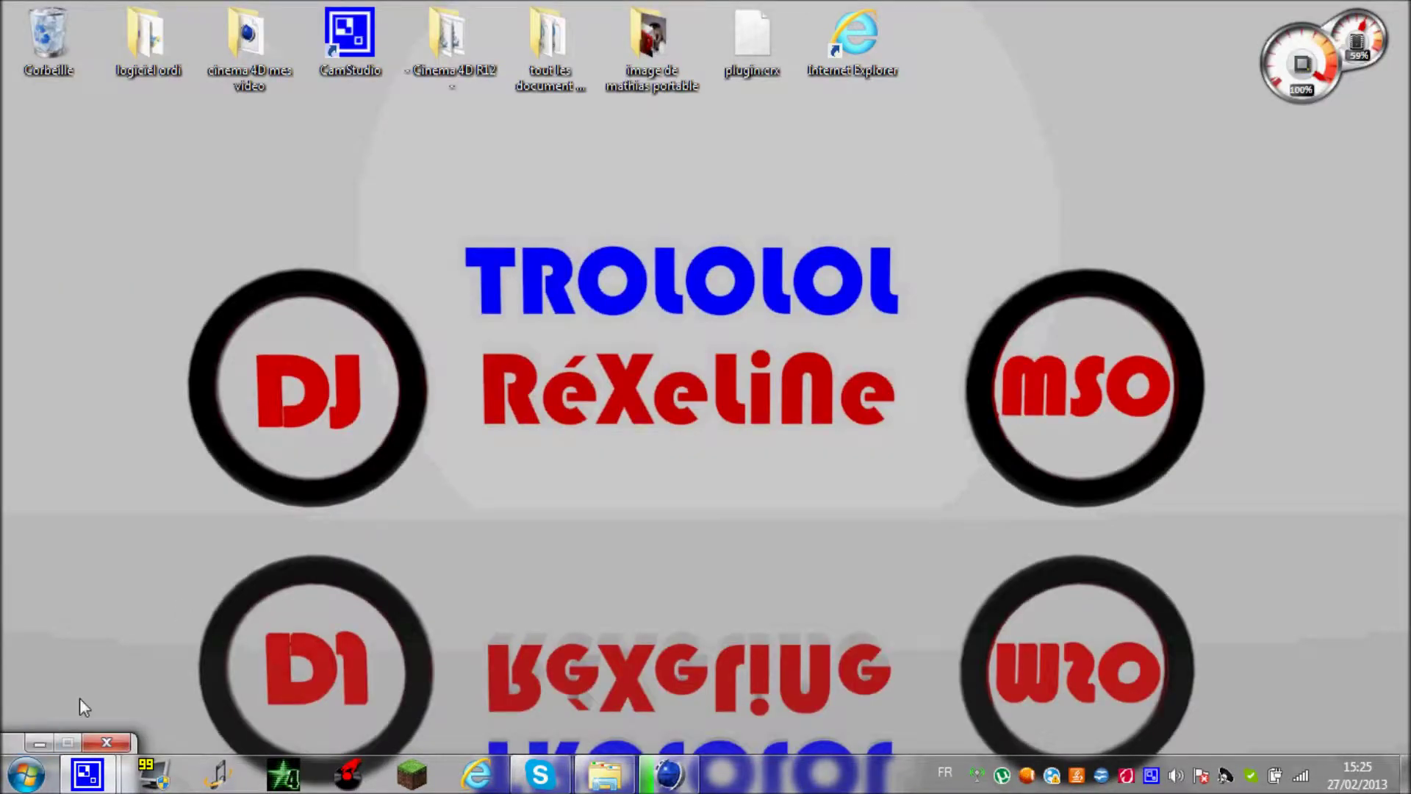
pyautogui.click(68, 742)
pyautogui.moveTo(374, 446); pyautogui.dragTo(452, 265)
pyautogui.click(329, 343)
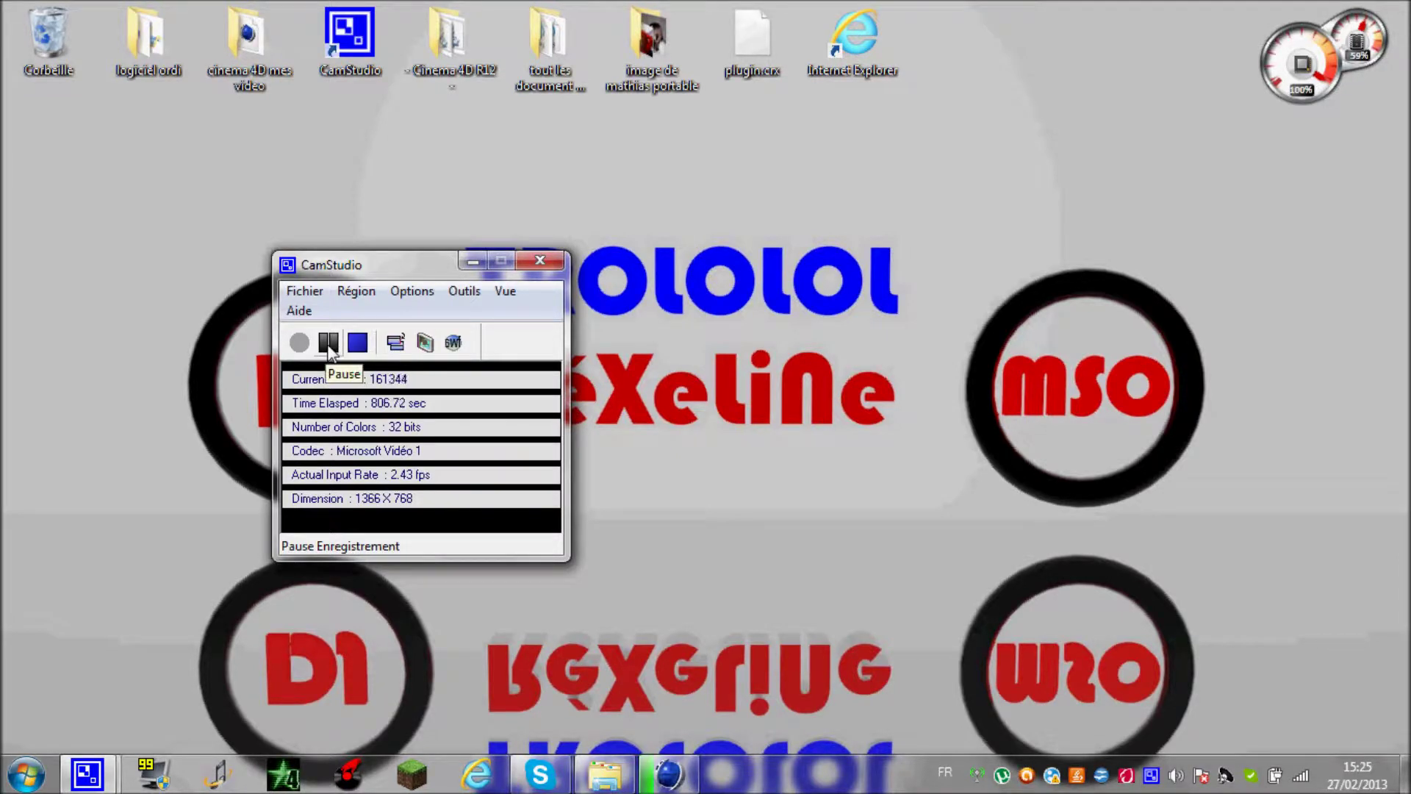
pyautogui.click(329, 343)
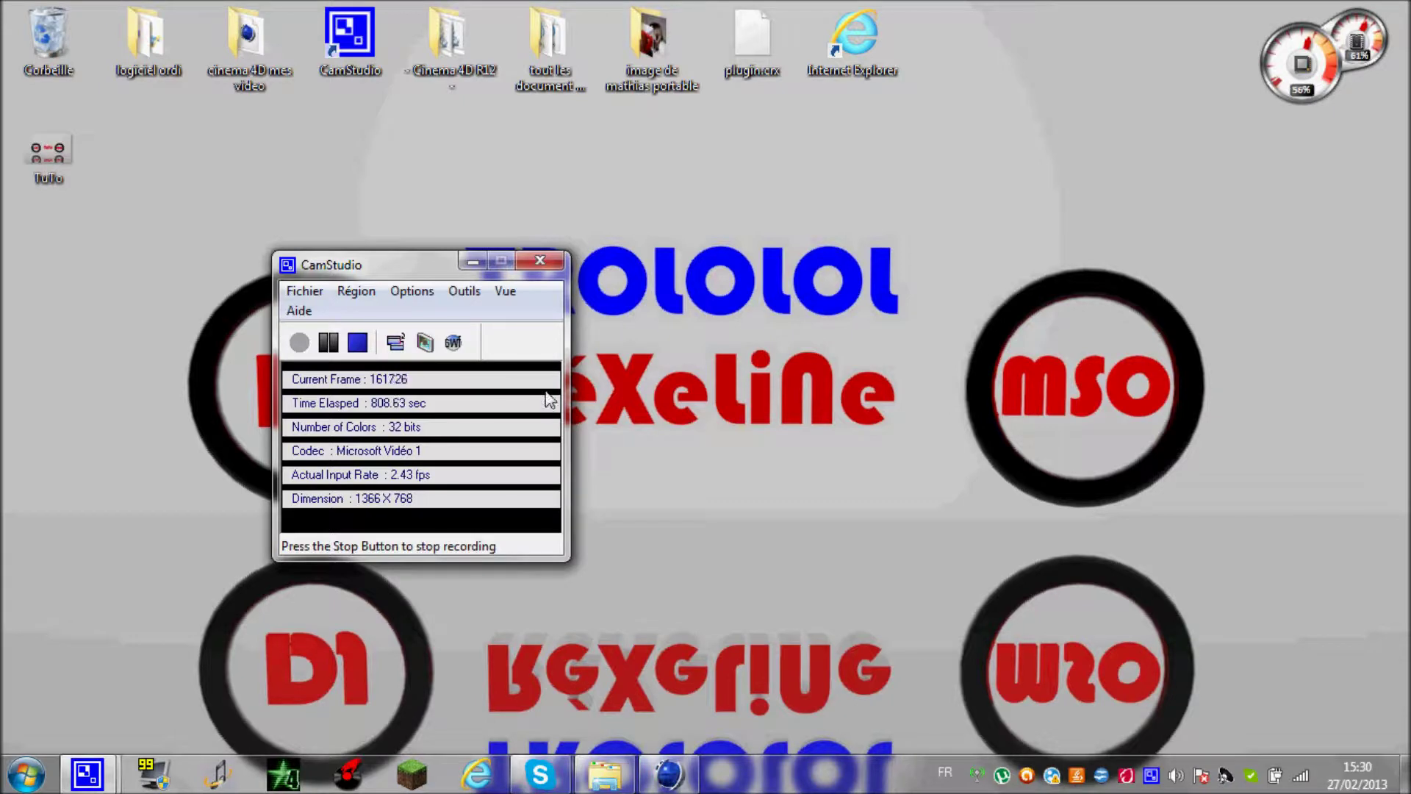
pyautogui.moveTo(379, 257); pyautogui.dragTo(238, 113)
pyautogui.click(693, 782)
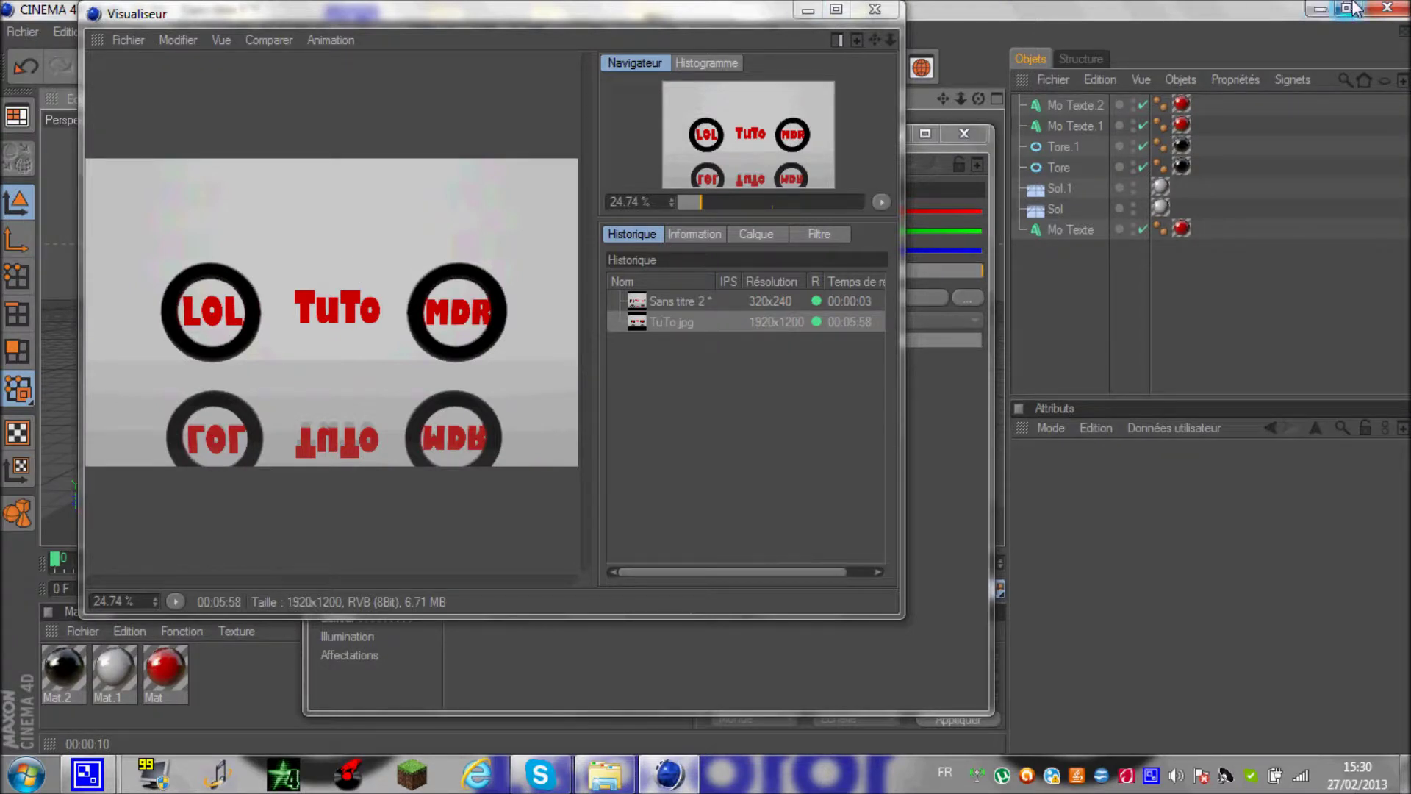
pyautogui.click(129, 40)
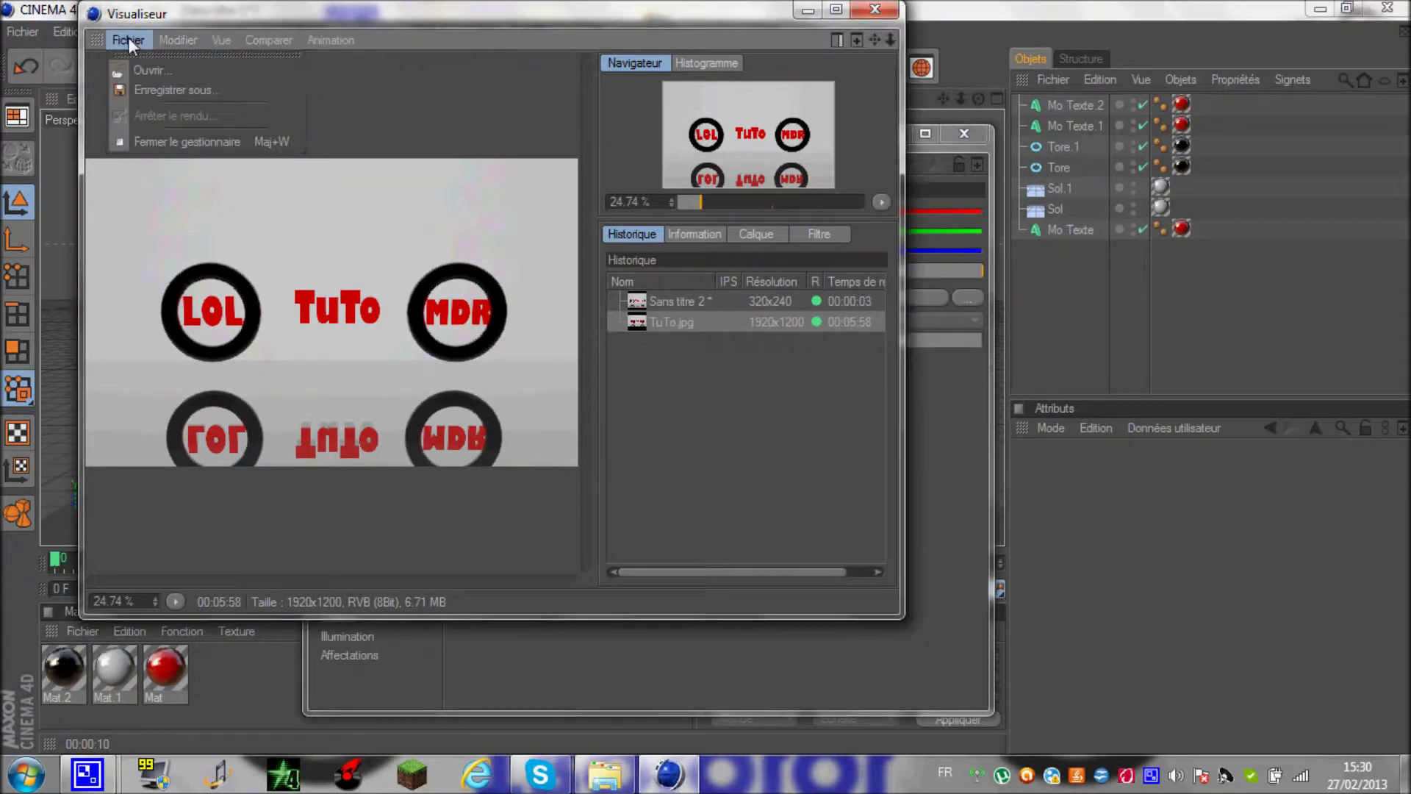
pyautogui.click(144, 90)
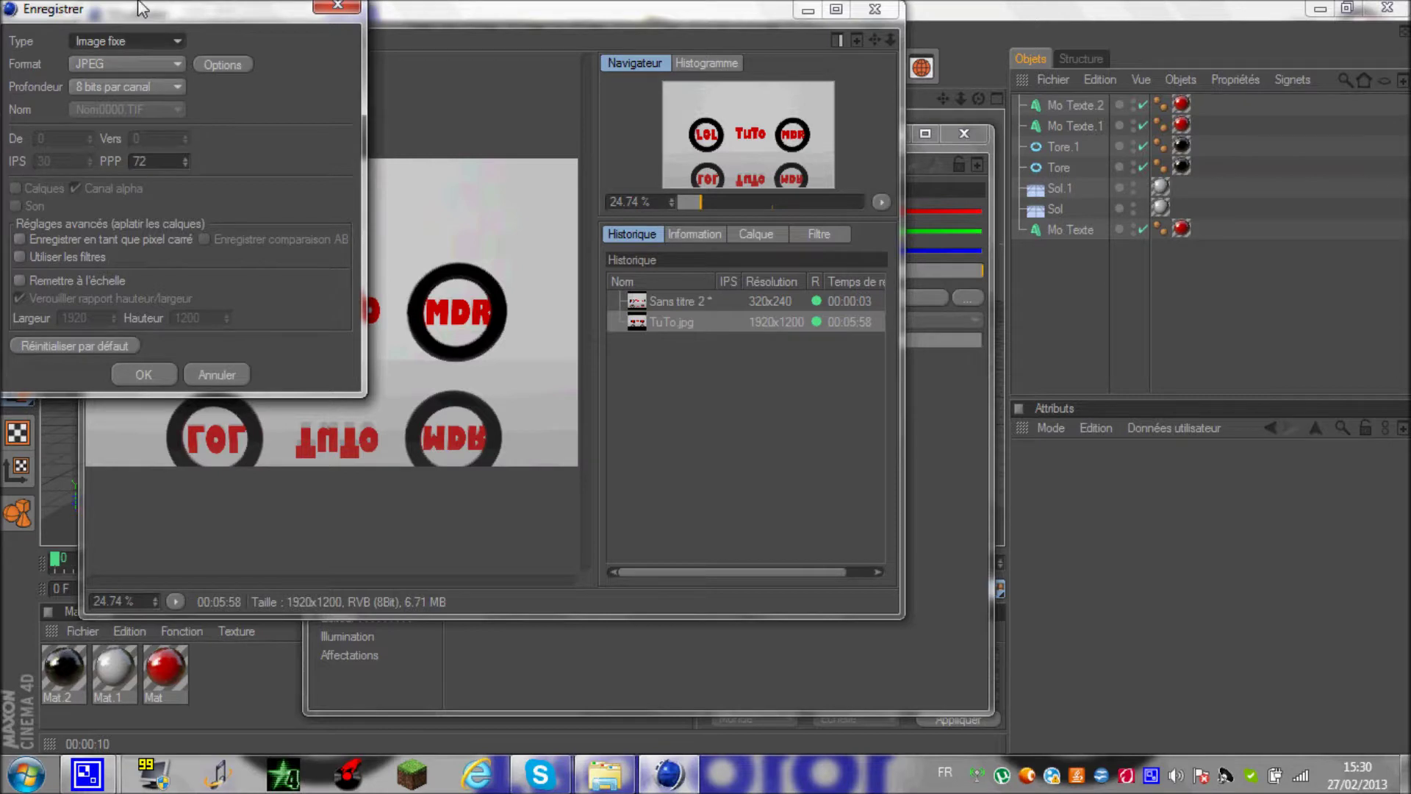
pyautogui.click(143, 375)
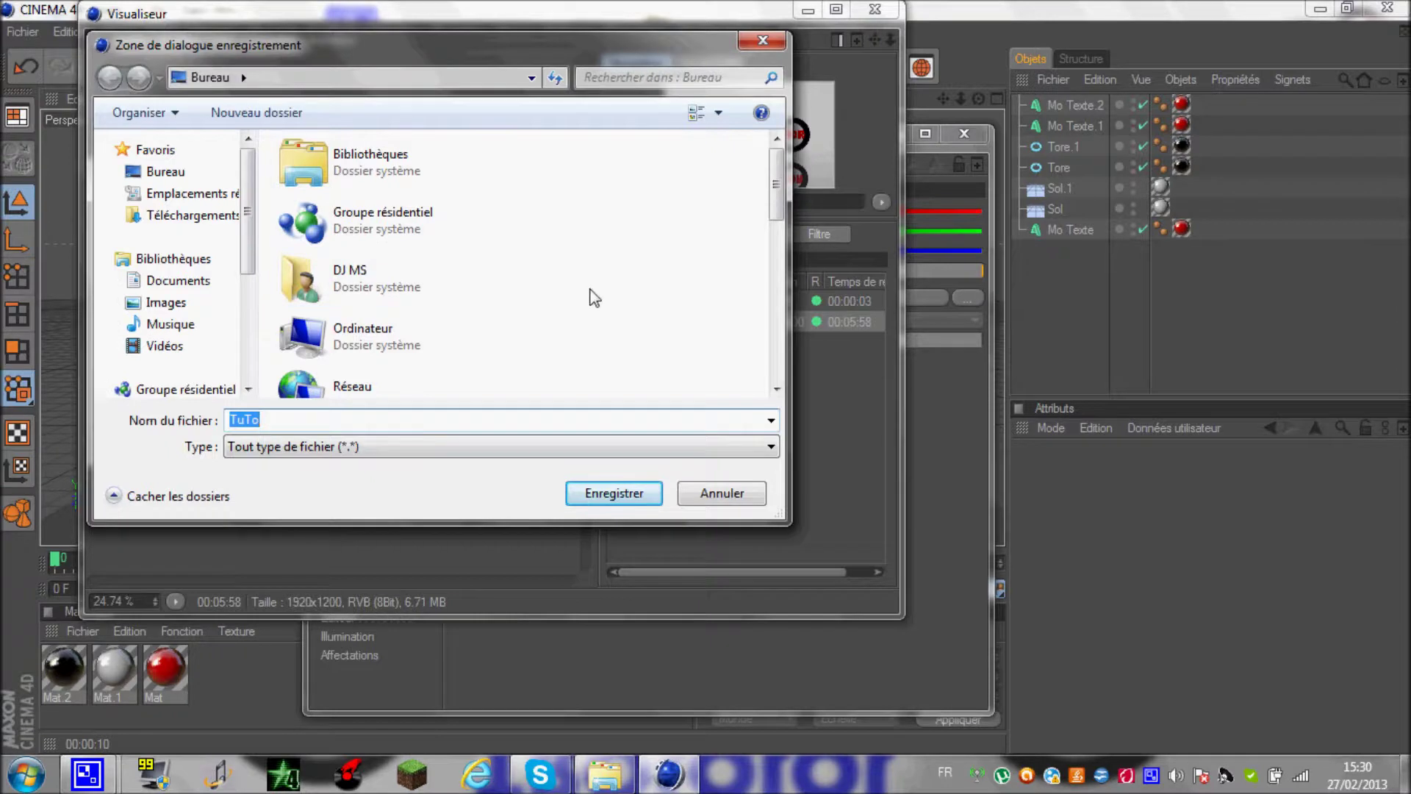
pyautogui.click(749, 503)
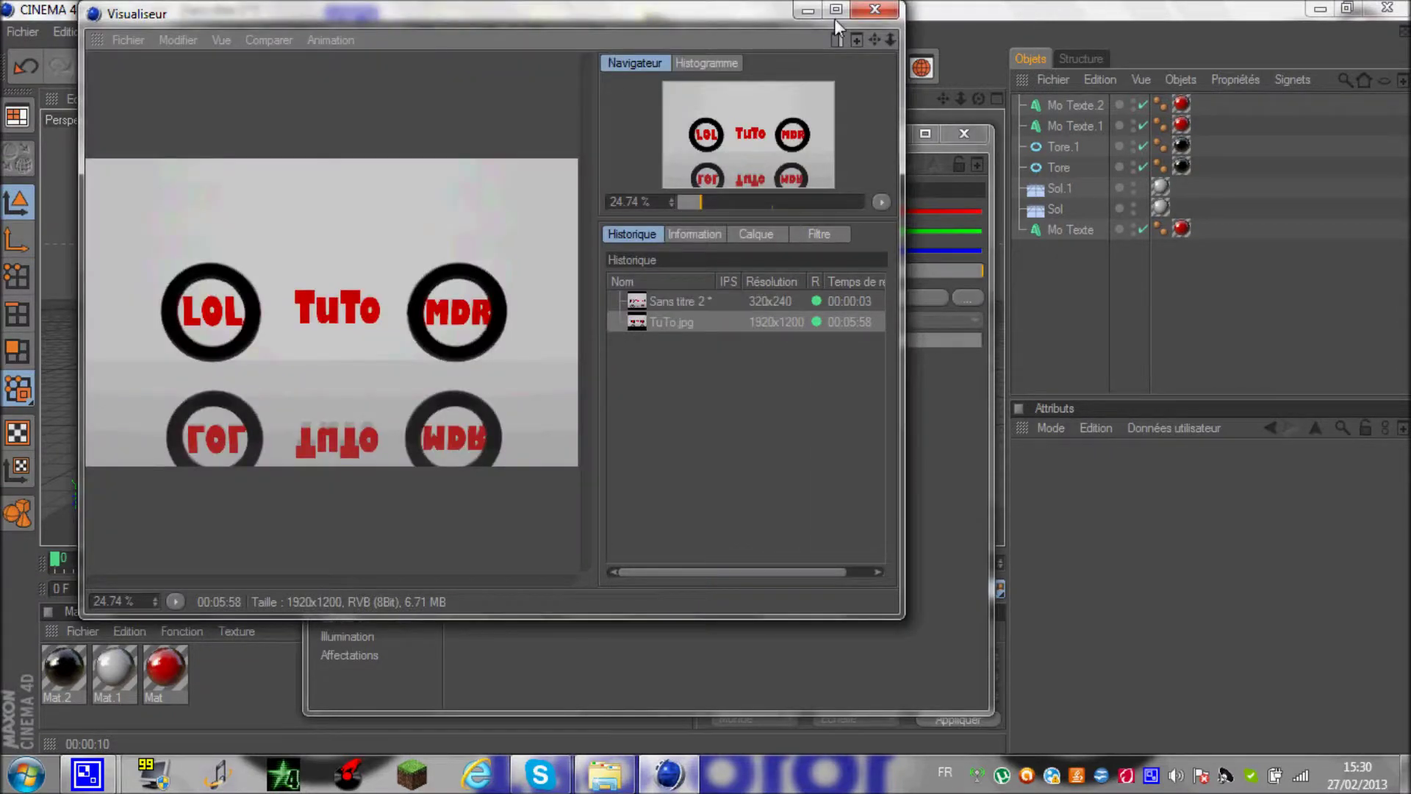
# Close the picture viewer and the material editor, and clear the remaining windows off the desktop
pyautogui.click(875, 9)
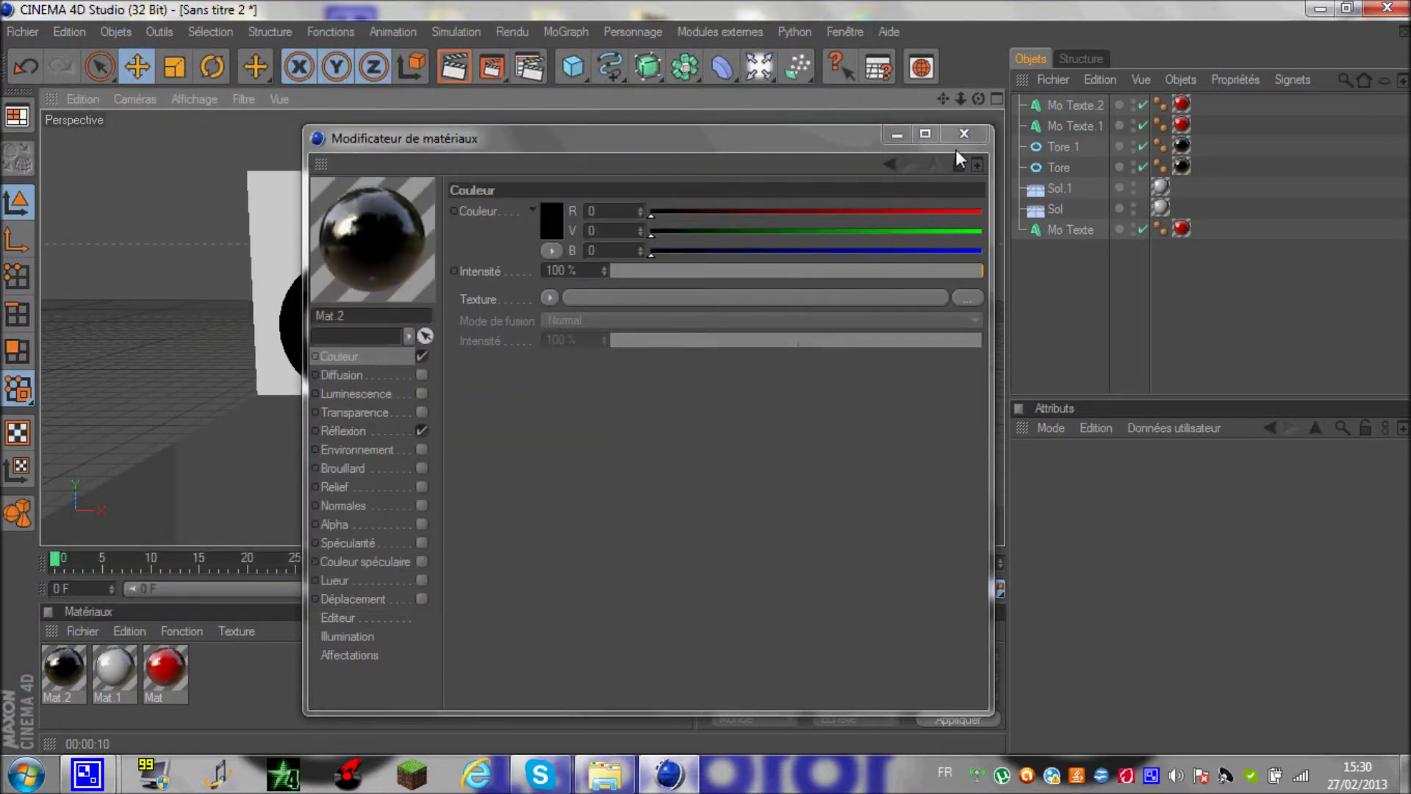
pyautogui.click(963, 134)
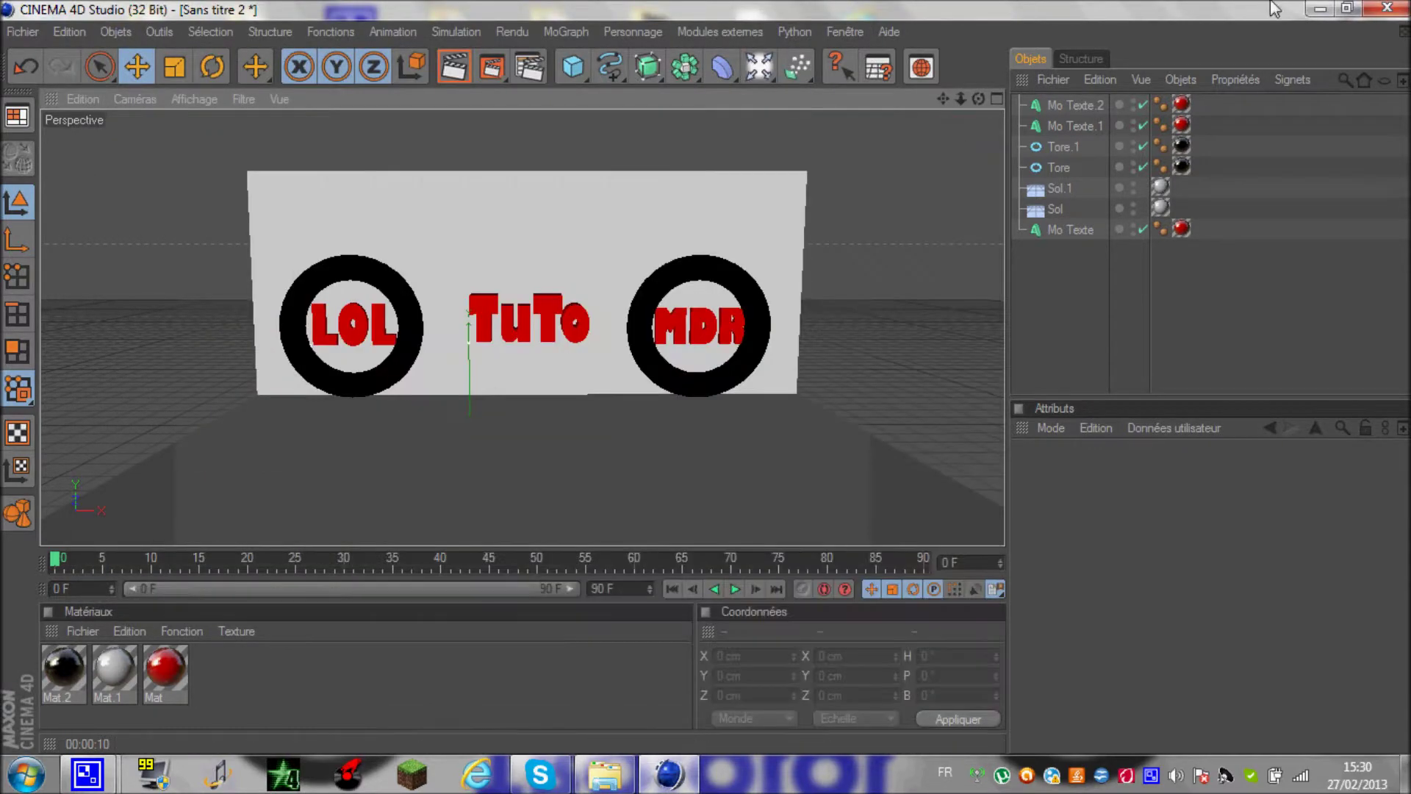
pyautogui.click(1320, 9)
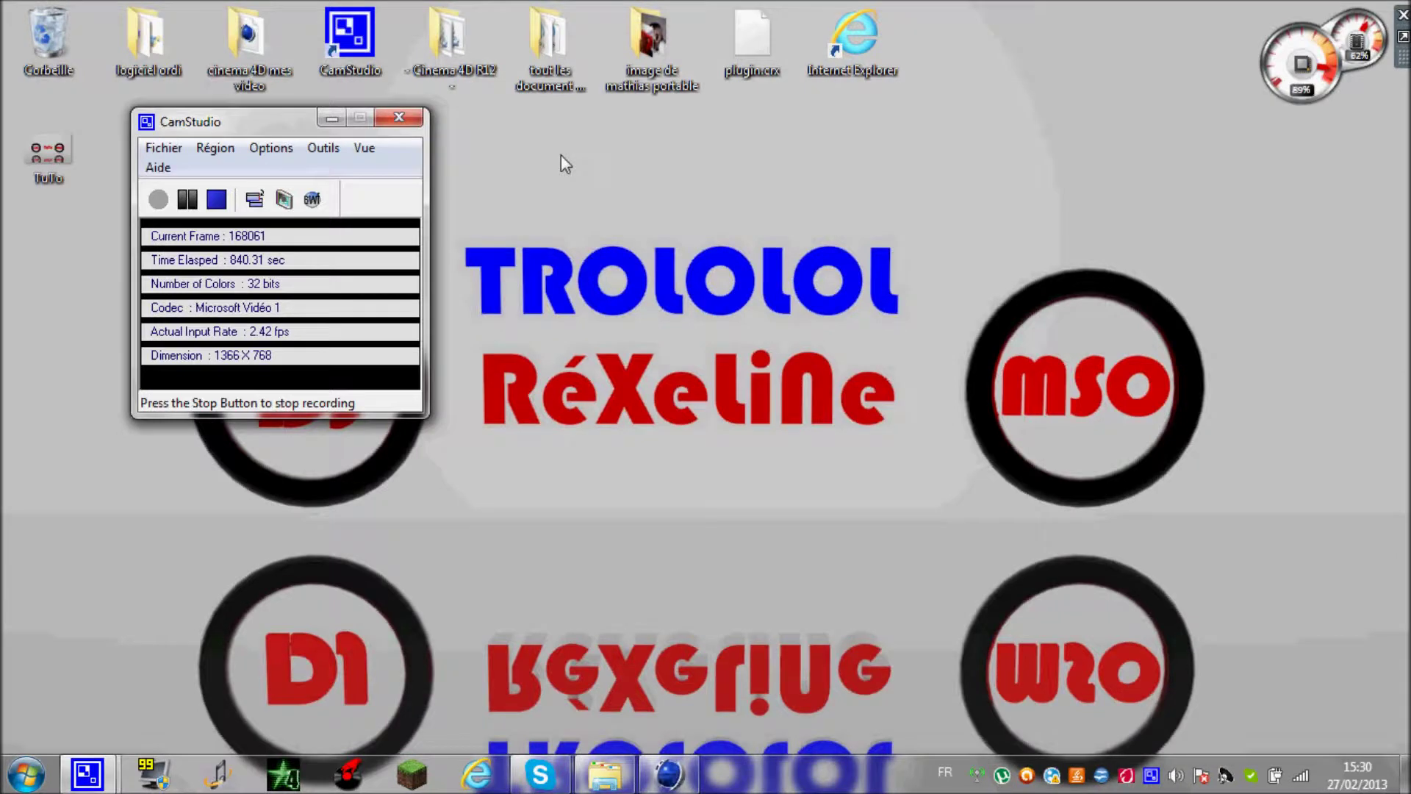
pyautogui.moveTo(308, 131); pyautogui.dragTo(1408, 753)
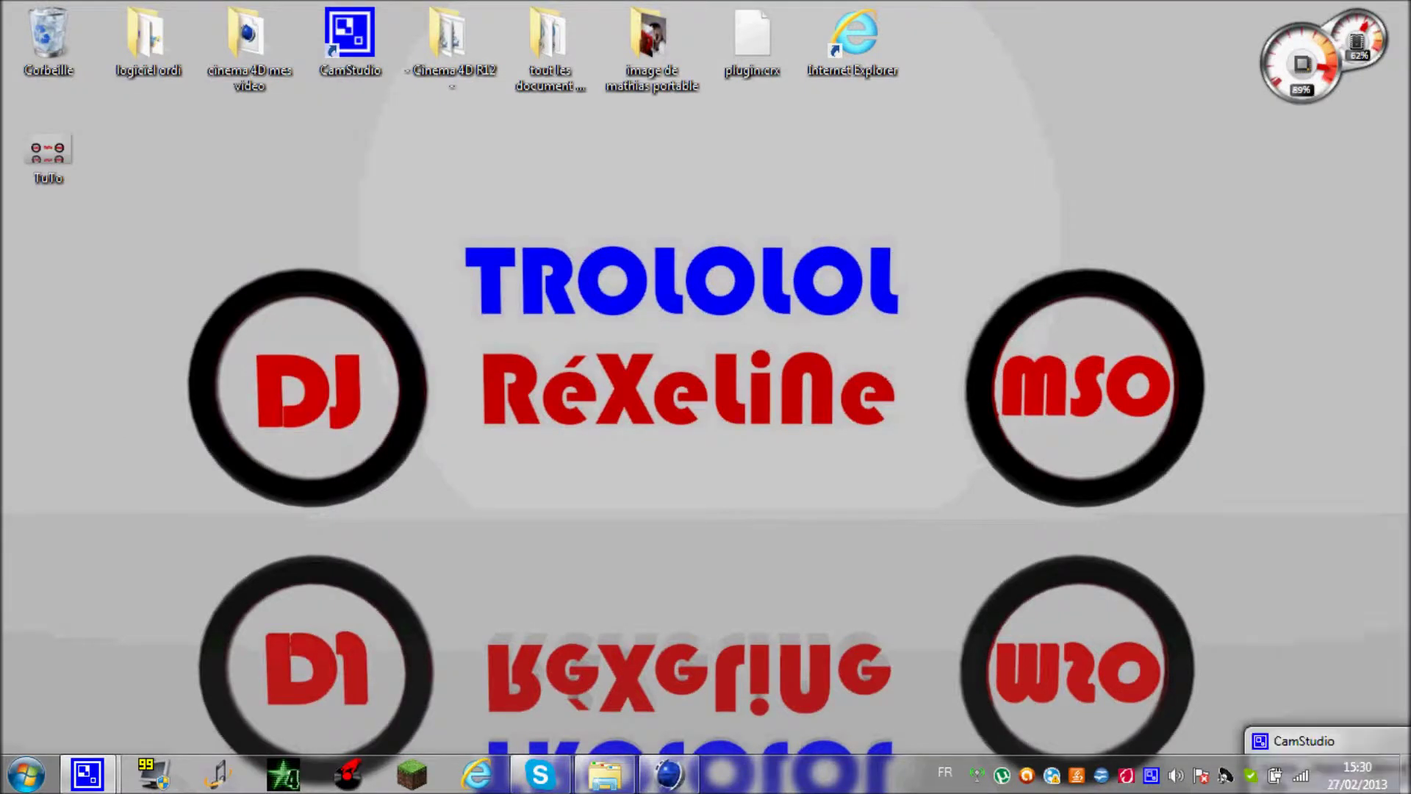
# Move the TuTo image to the middle of the desktop and open it in the maximized photo gallery to inspect the render
pyautogui.moveTo(49, 157); pyautogui.dragTo(749, 359)
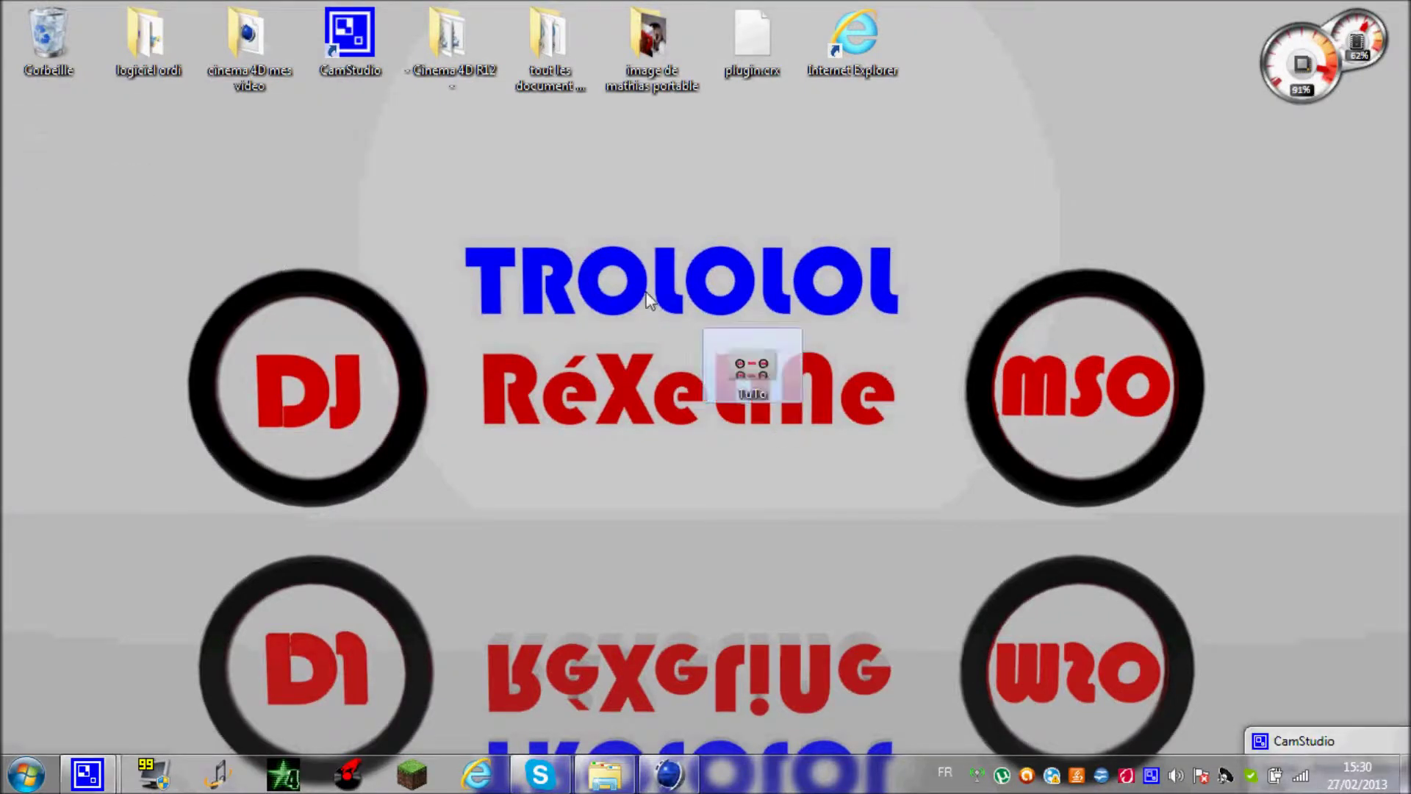
pyautogui.doubleClick(750, 367)
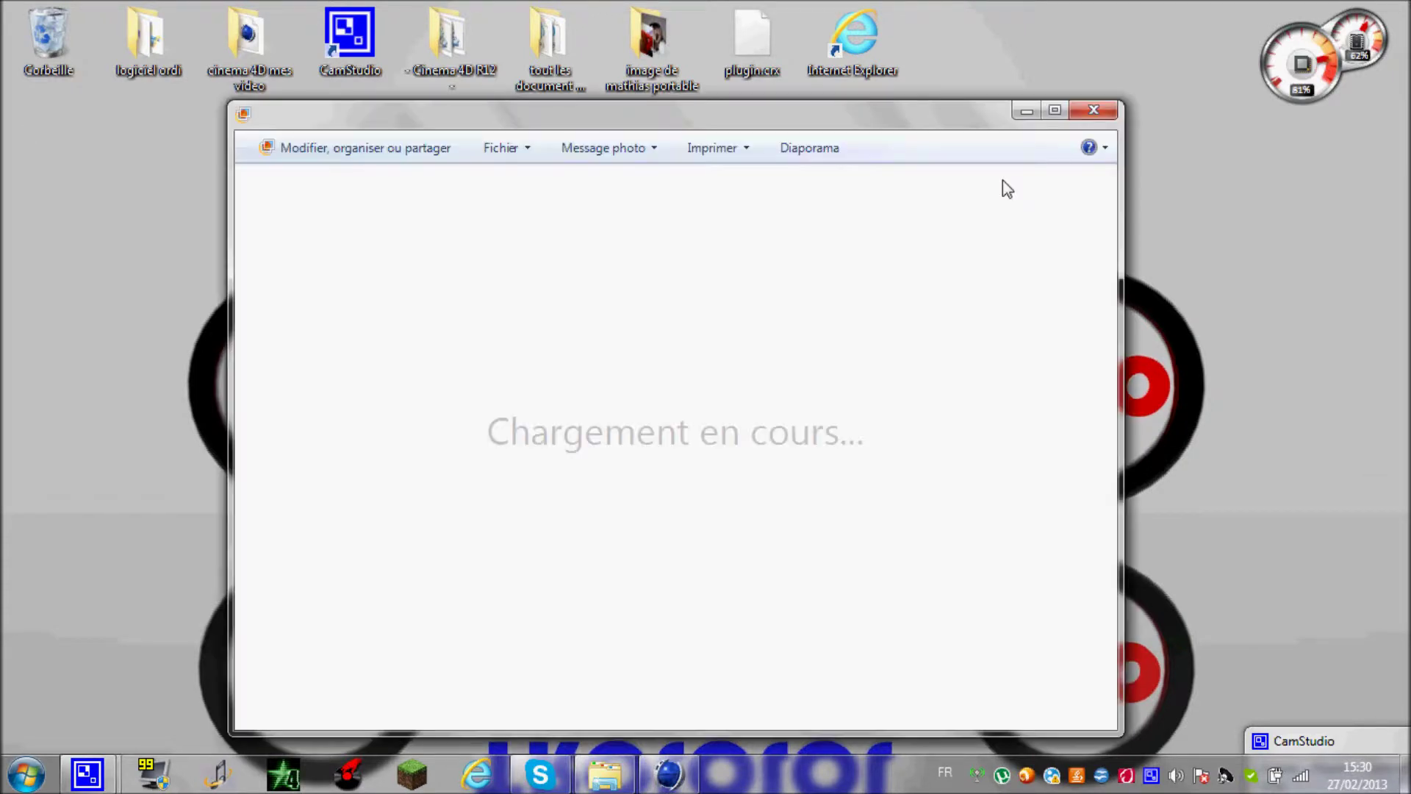
pyautogui.click(1055, 112)
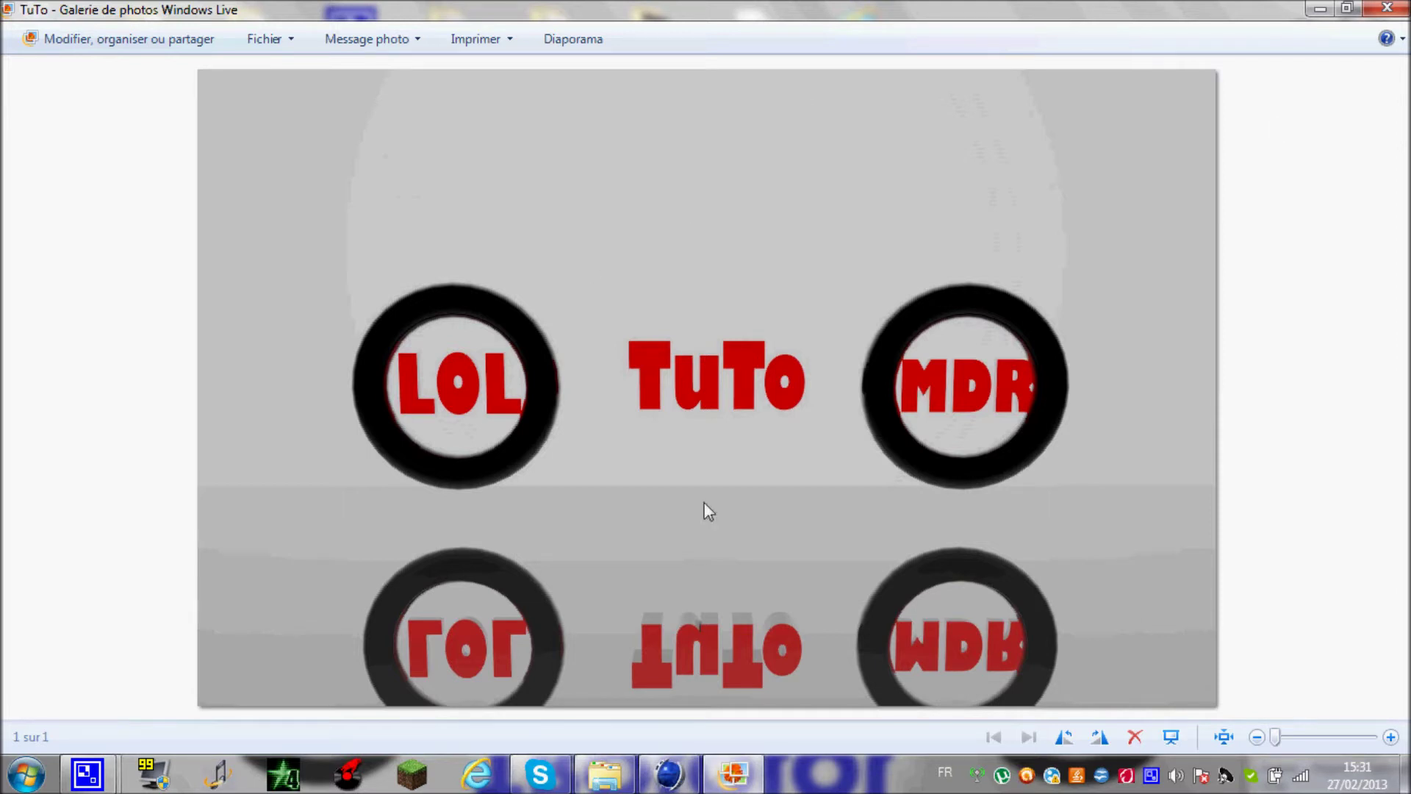
pyautogui.moveTo(673, 776)
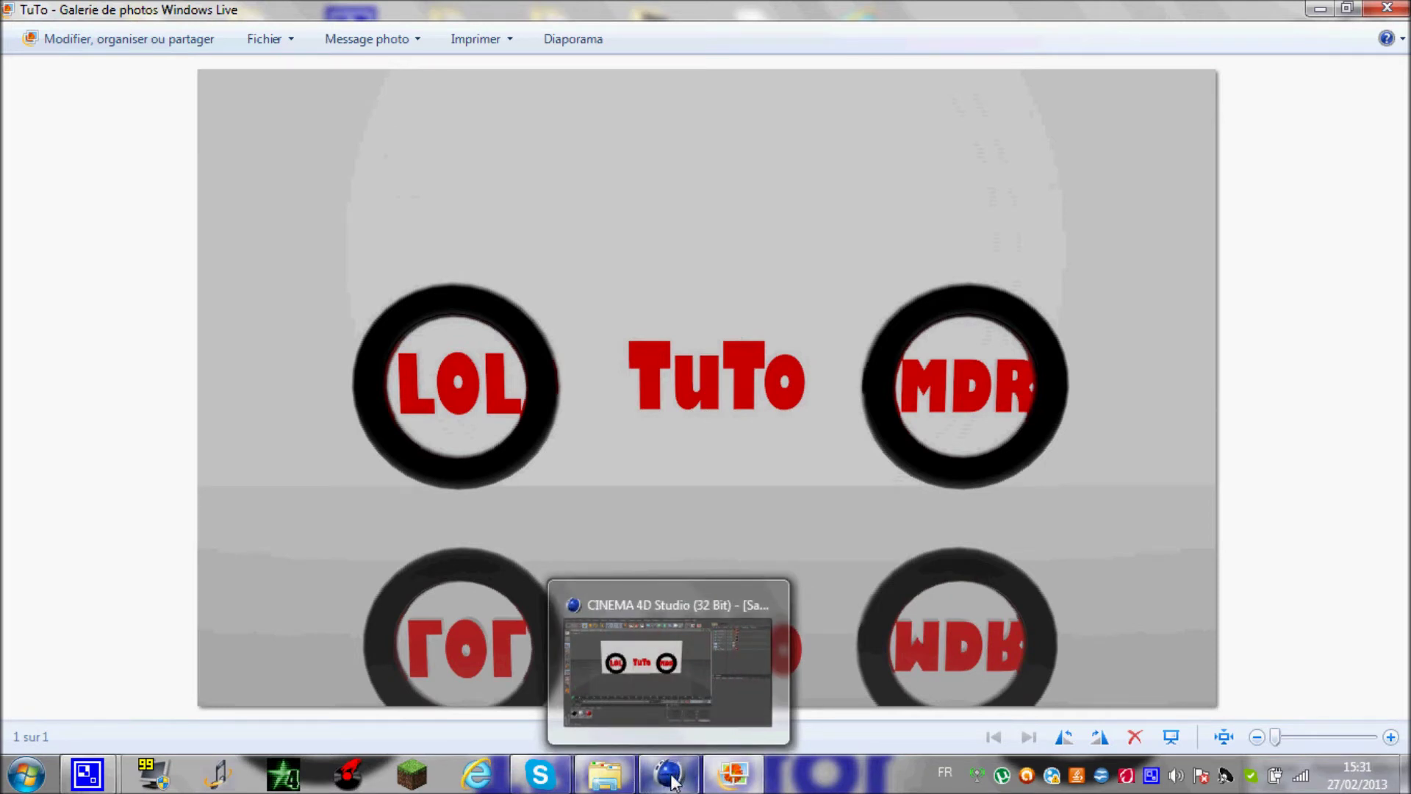
pyautogui.click(1320, 9)
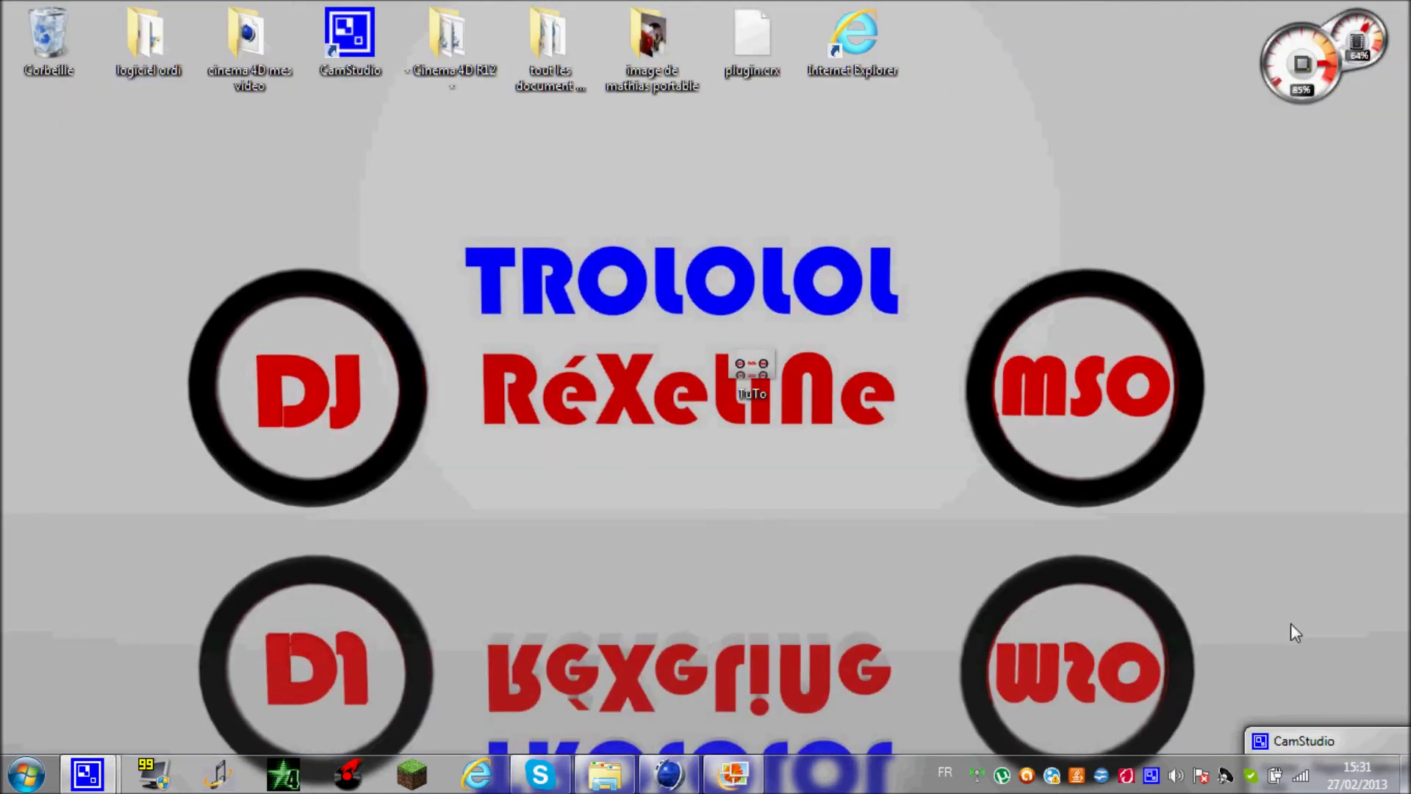
pyautogui.click(1298, 742)
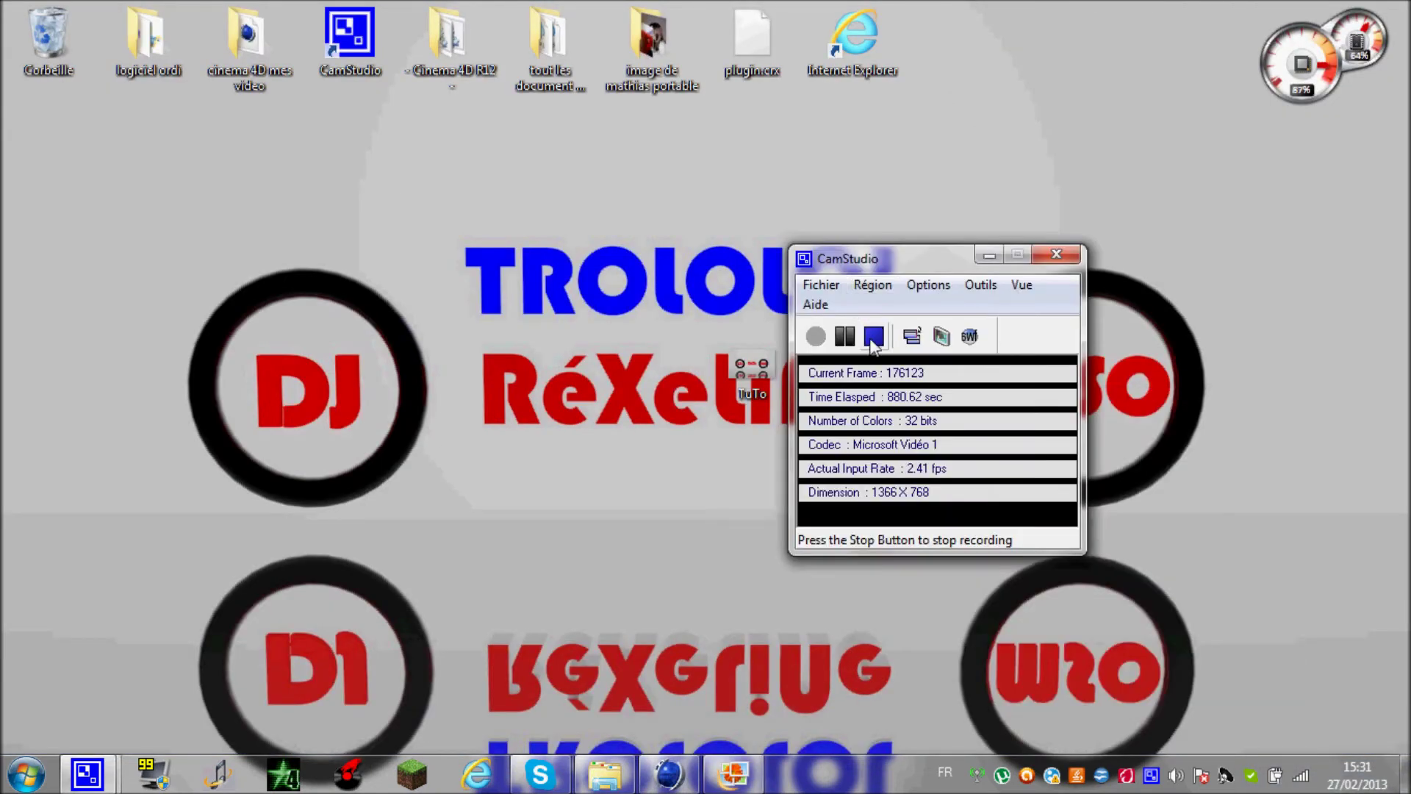
pyautogui.click(873, 338)
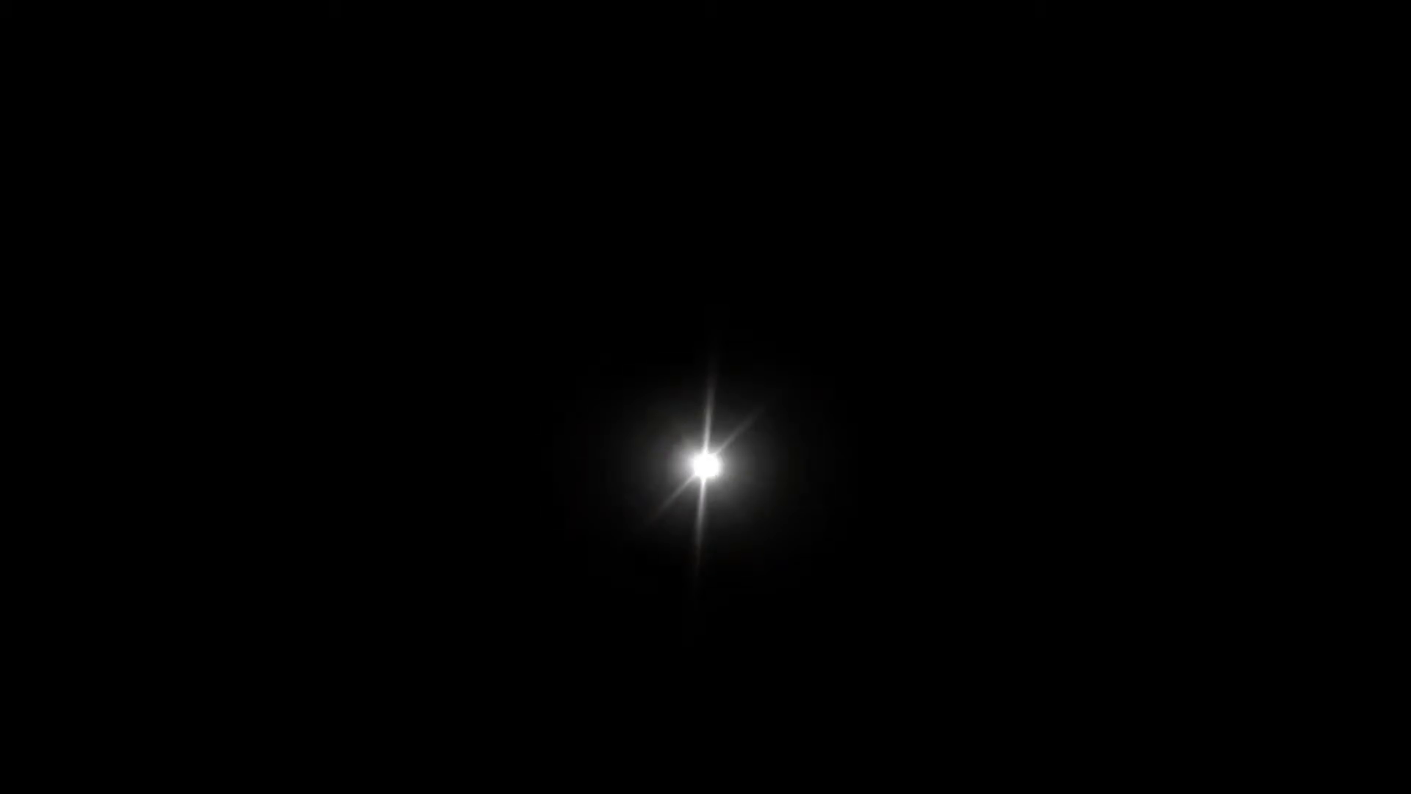